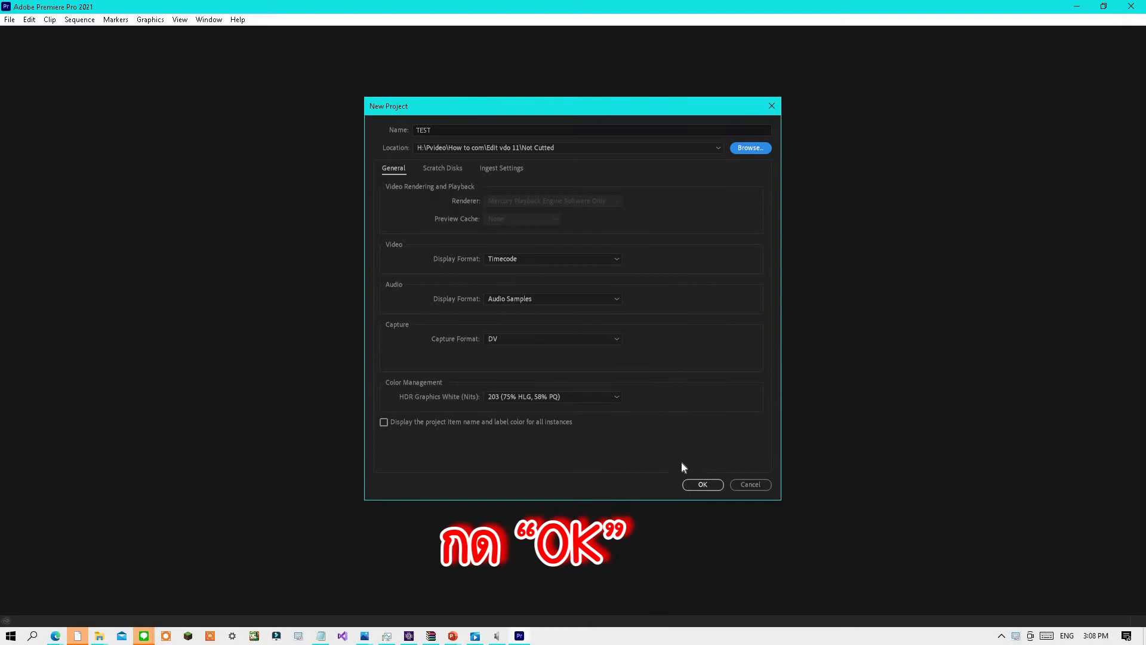
Create the TEST project and import the screen recording from File Explorer into a new timeline sequence.
click(703, 485)
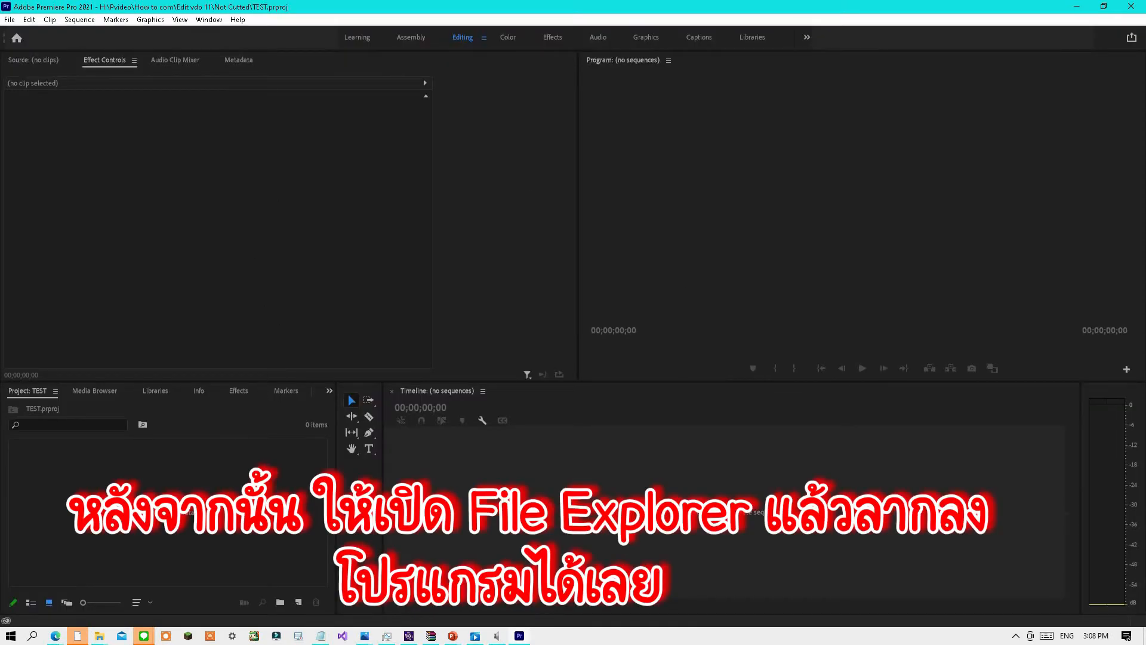
mouse_move(101, 634)
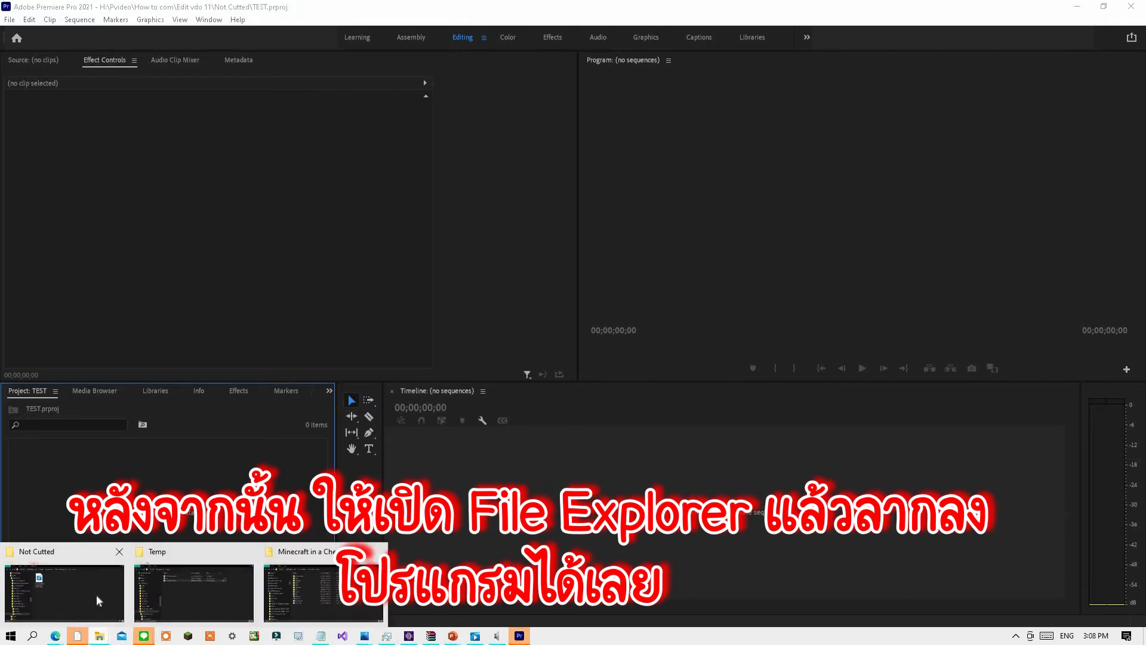
click(96, 594)
drag(514, 236, 239, 476)
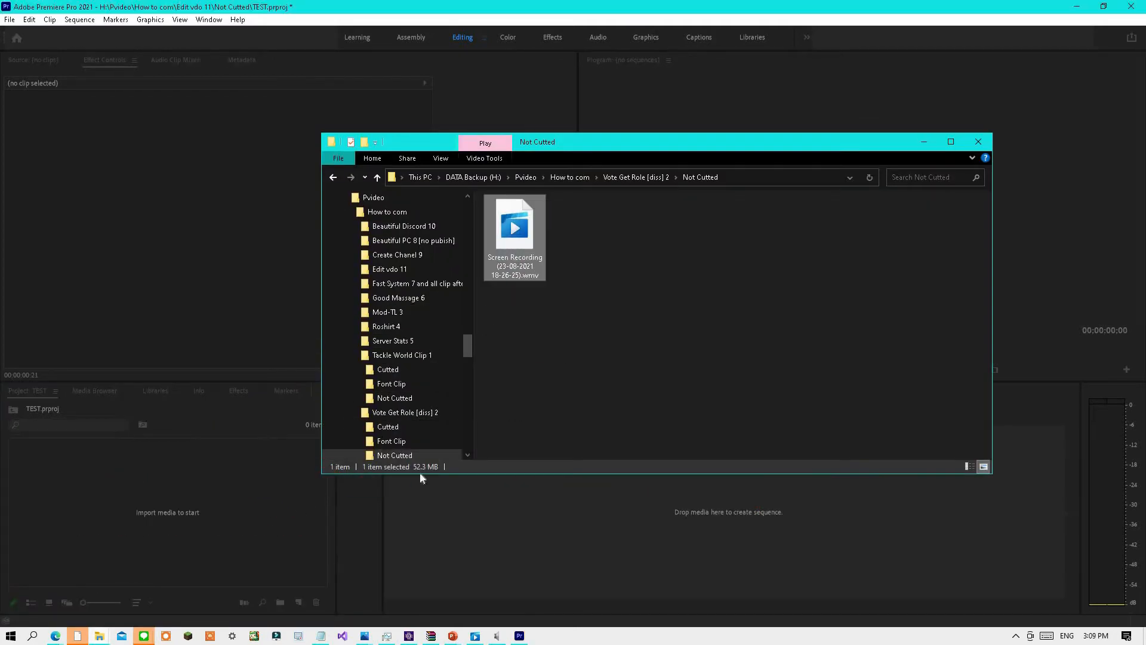
click(924, 142)
drag(89, 490, 559, 477)
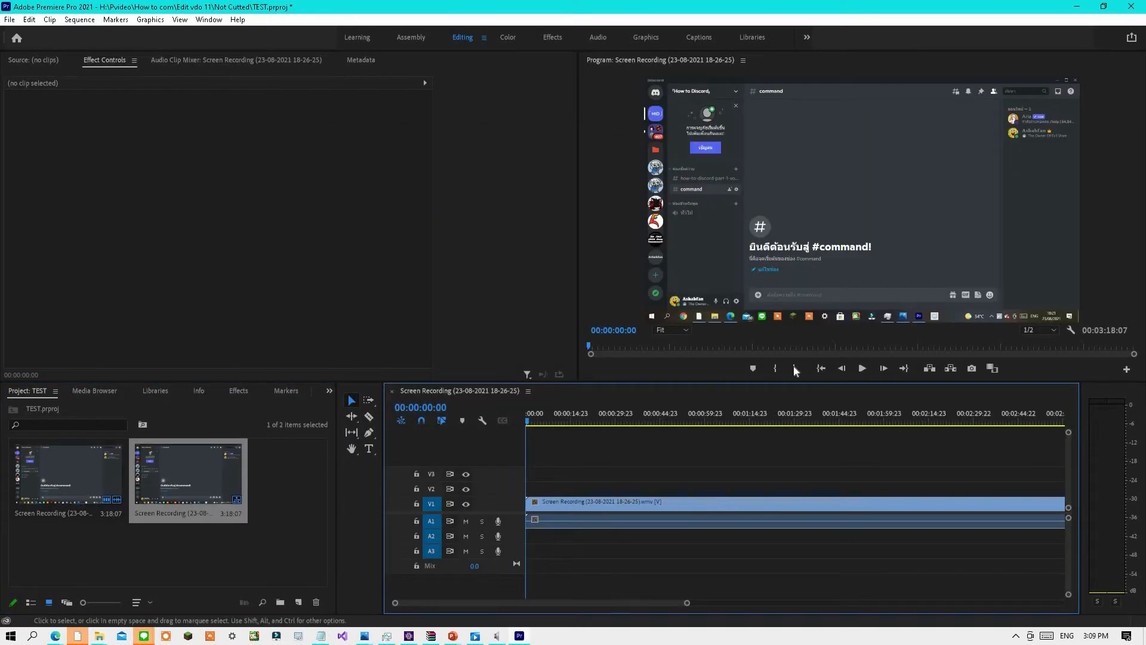
Play the sequence and split the clip with the Razor tool at about 00:00:03:22.
click(862, 368)
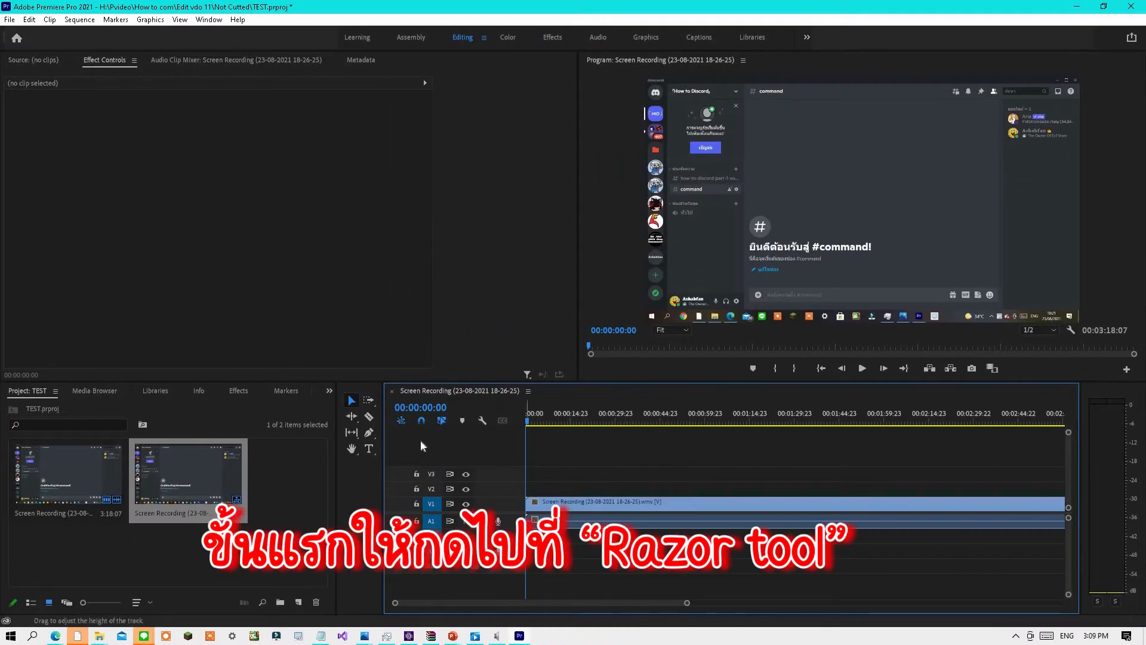
click(374, 418)
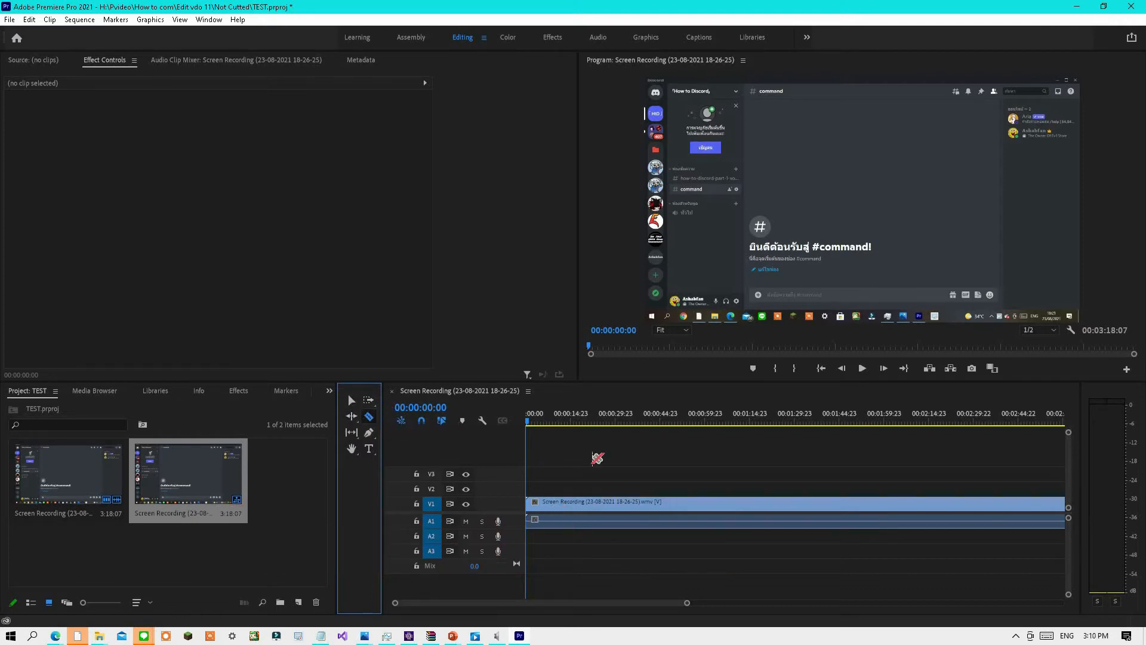
click(858, 377)
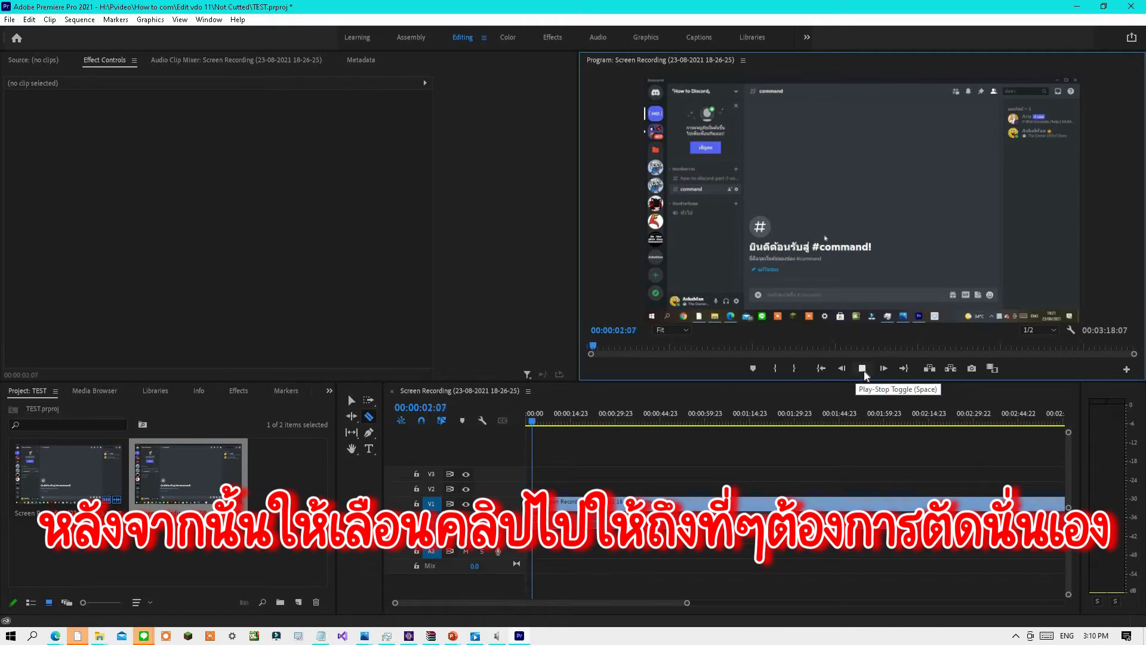
click(863, 370)
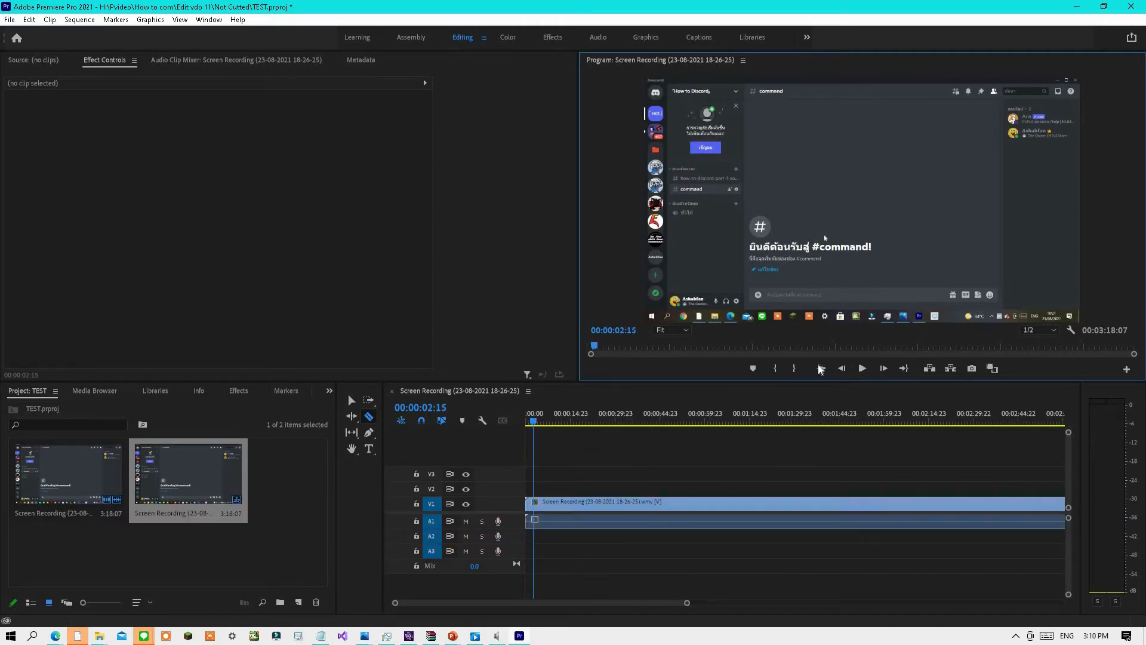
key(space)
key(space)
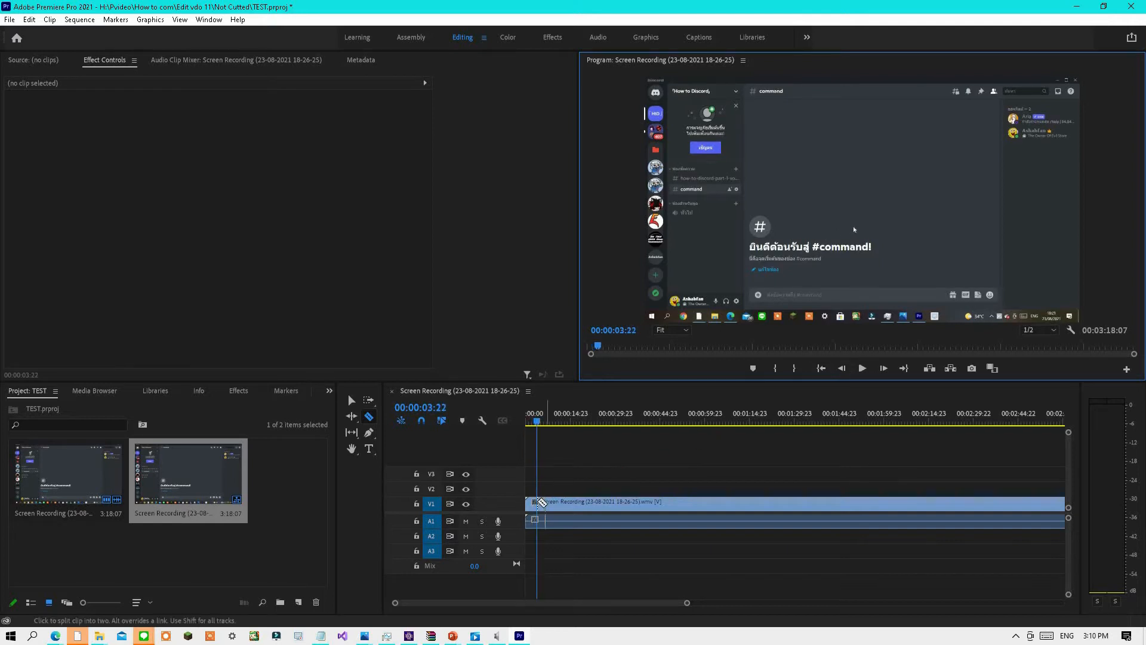
click(537, 502)
Split the clip again at about 00:00:07:03 and cut out the segment between the two splits.
click(861, 368)
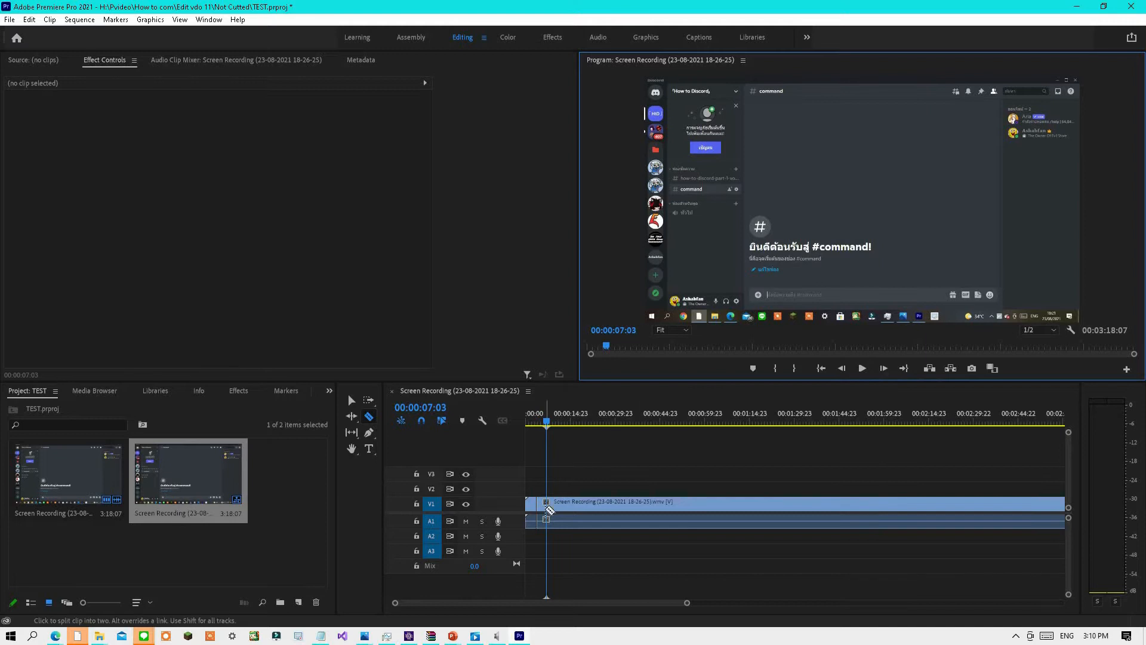
click(546, 505)
click(352, 401)
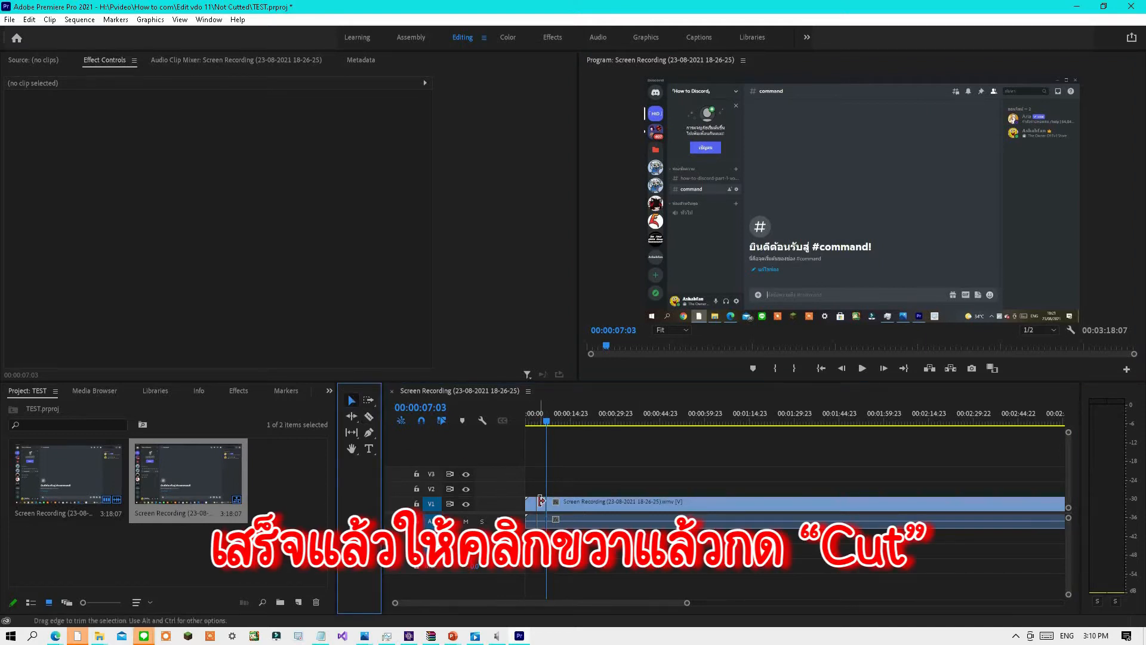
click(544, 505)
right_click(544, 501)
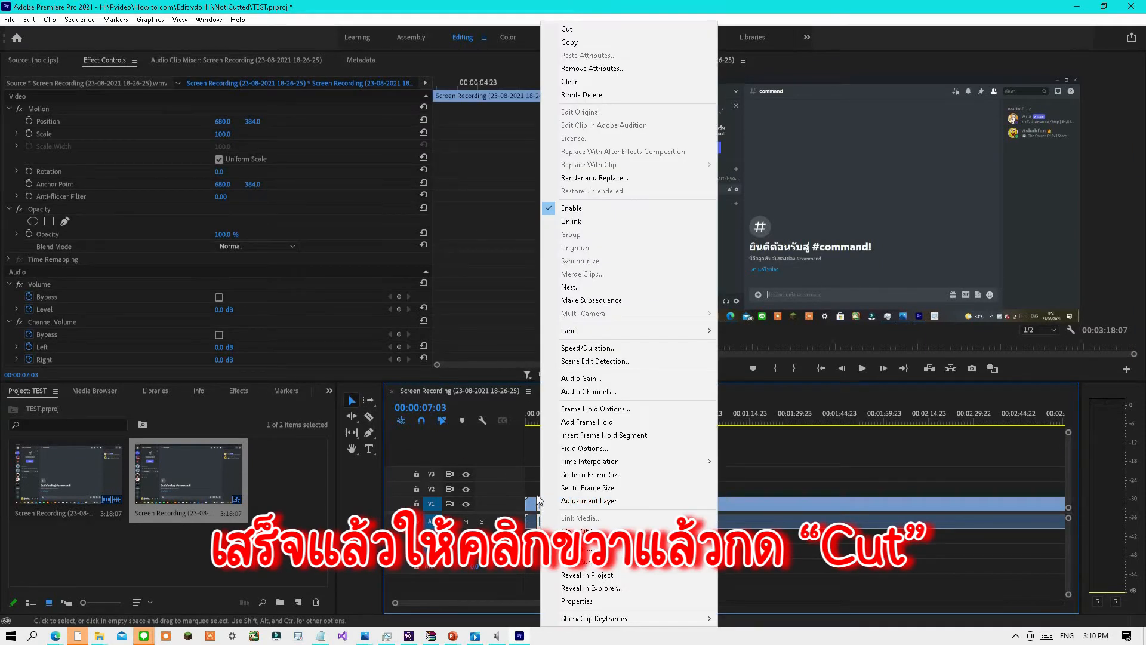
click(594, 28)
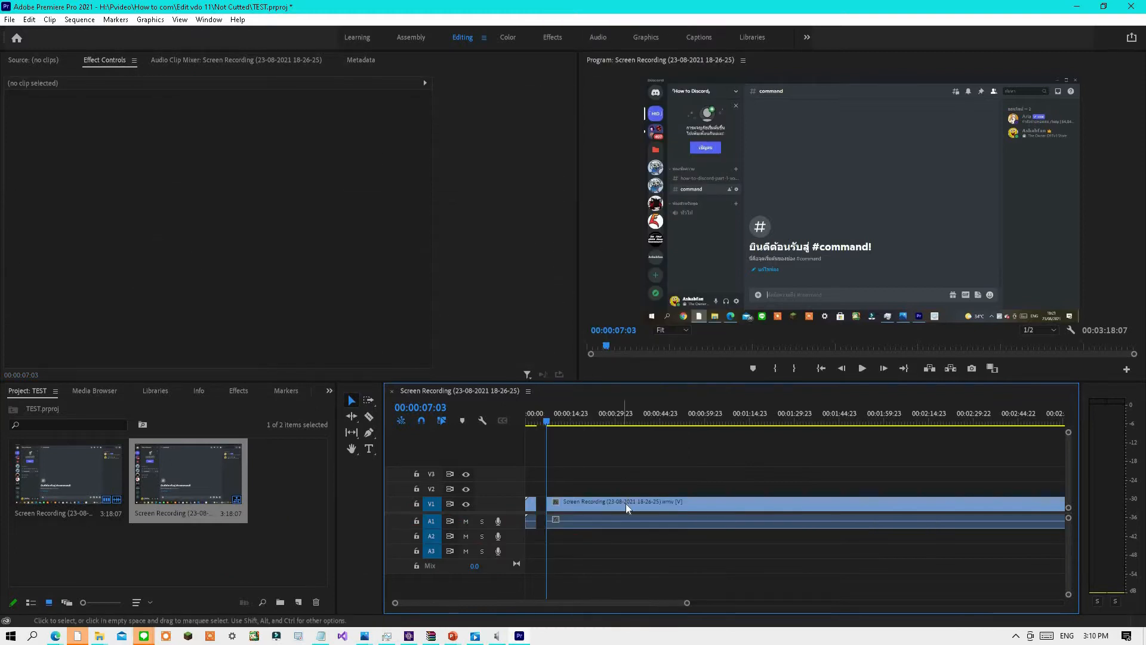
Move the remaining clip left to close the gap and play back from the start.
drag(622, 504, 602, 500)
drag(547, 420, 530, 420)
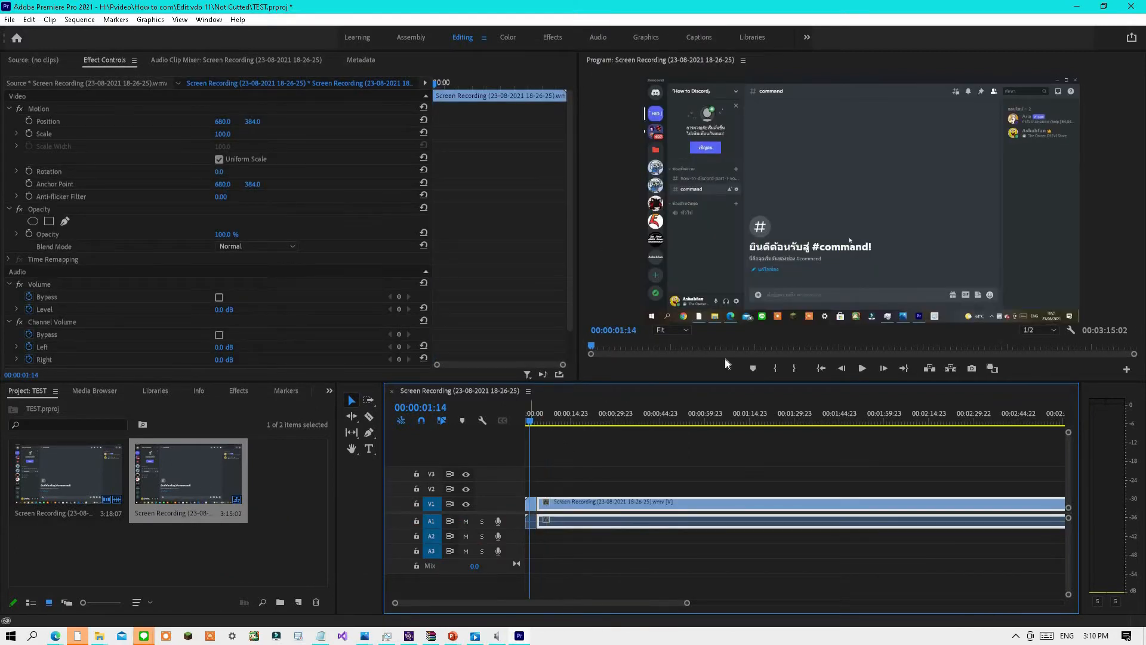
click(862, 369)
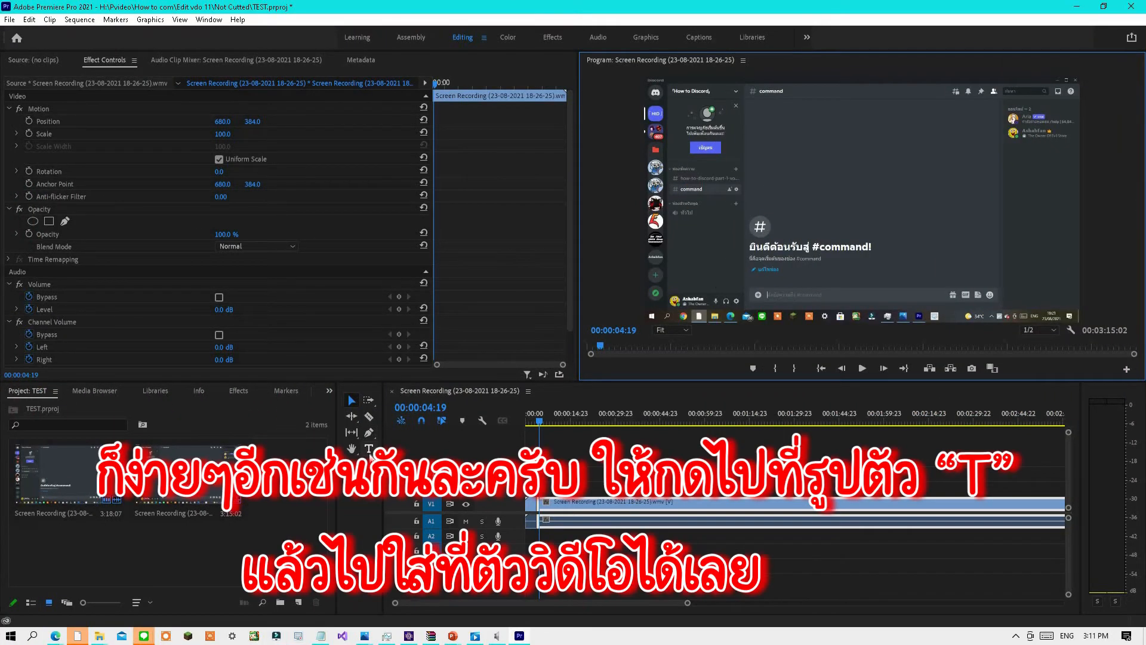
Add a text layer over the video in the program monitor reading สวัสดีครับ.
click(369, 448)
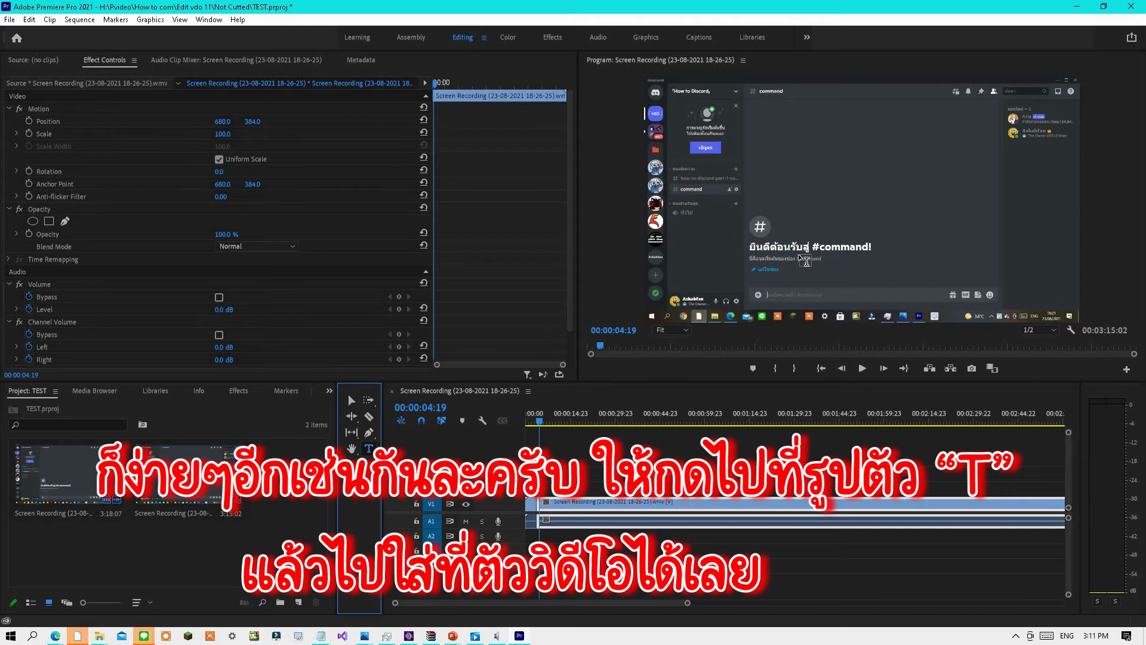
click(739, 269)
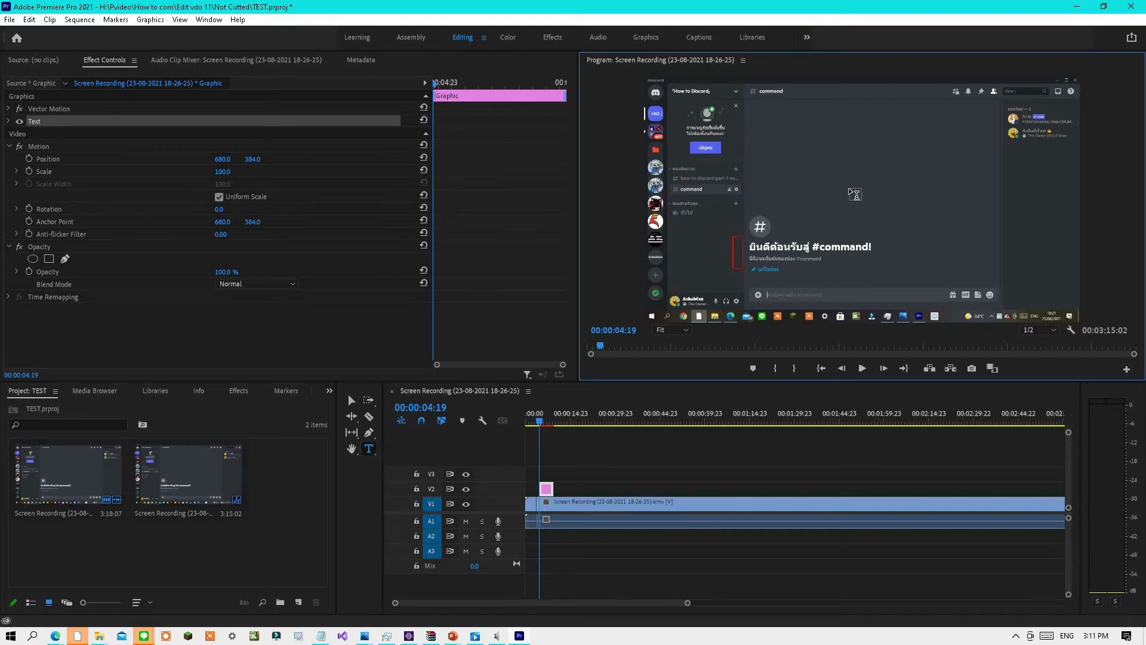
key(grave)
text(สวัส)
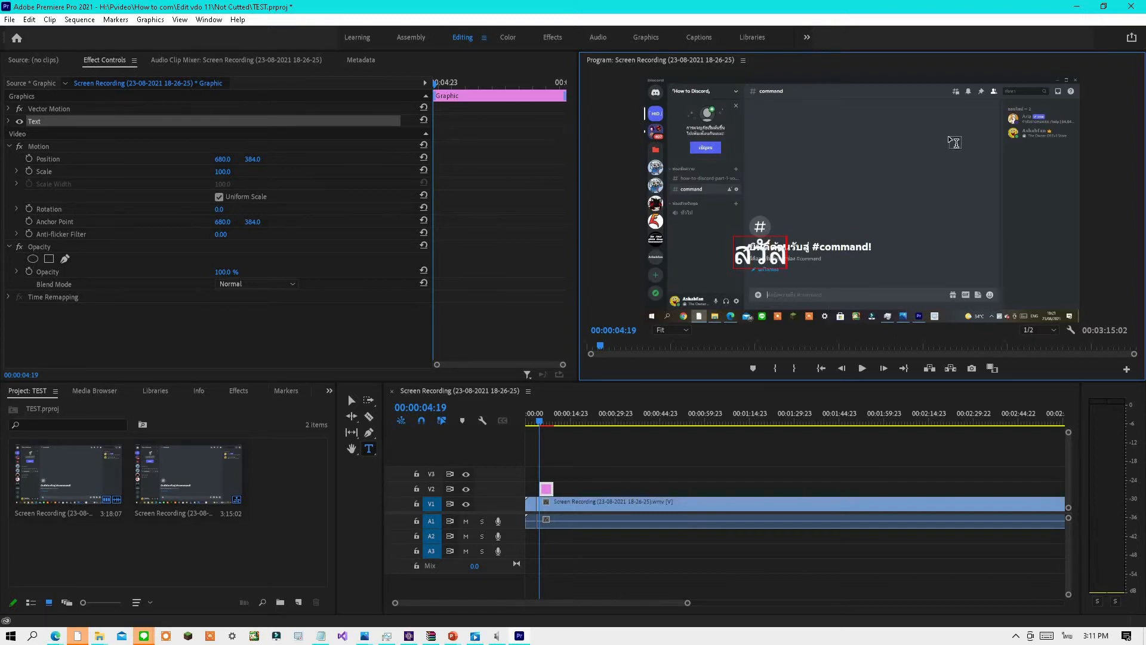
text(ดีครับ)
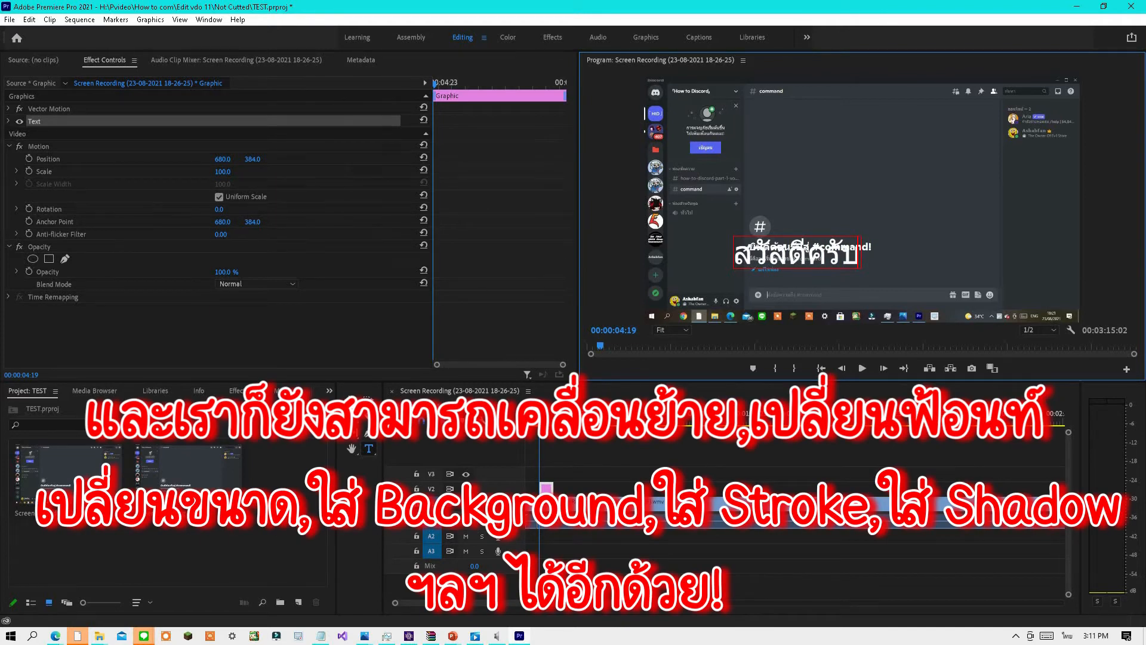
Move the text box lower and to the right in the frame.
click(352, 400)
drag(813, 270, 839, 281)
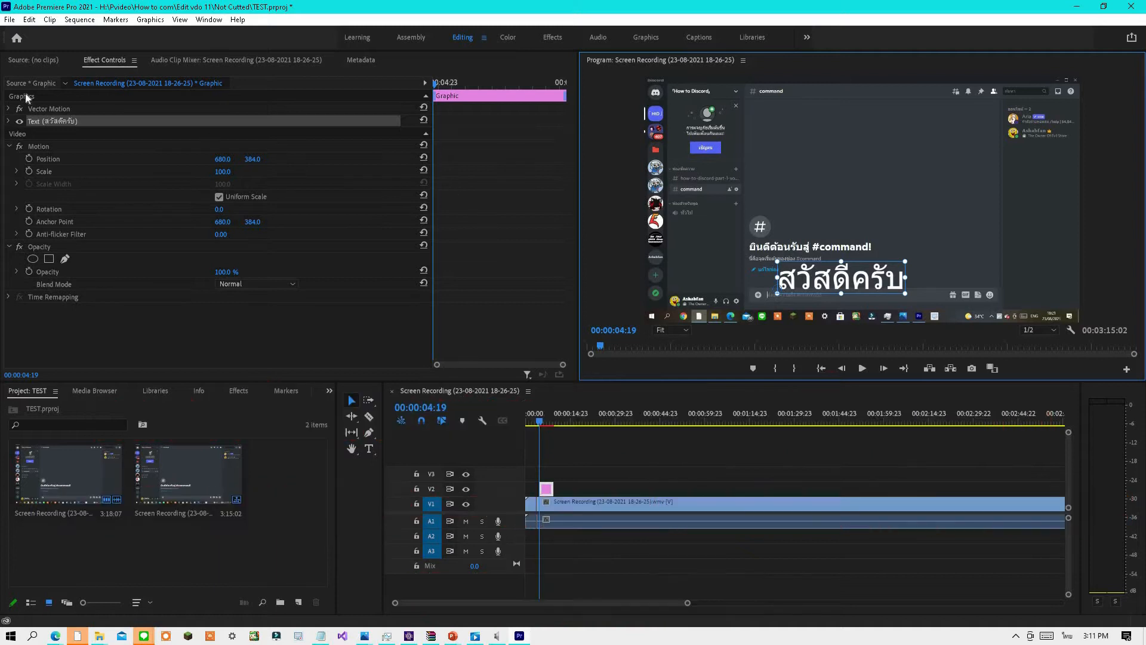
Change the text's font to FC Subject [Non-commercial].
click(9, 121)
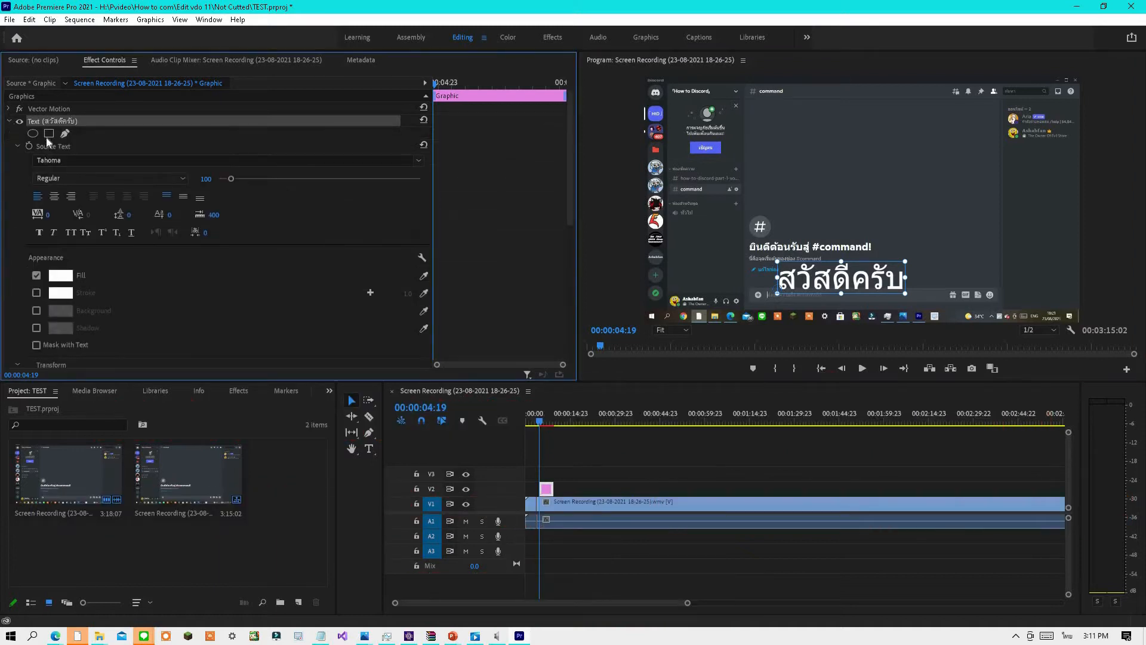
click(124, 160)
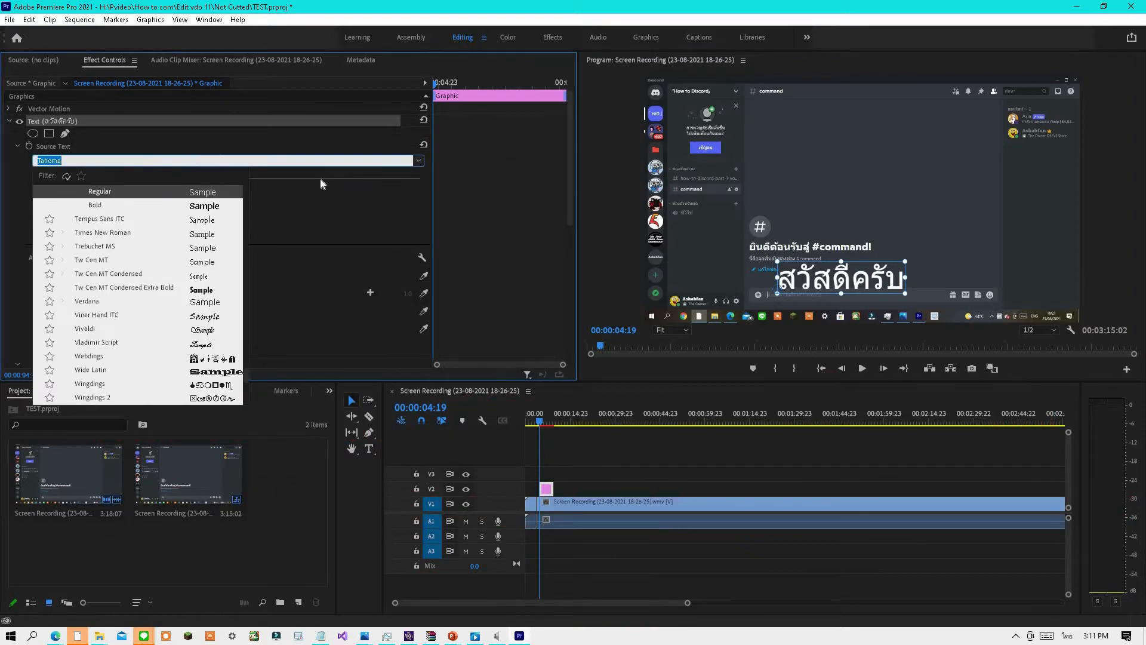
text(fc)
click(211, 192)
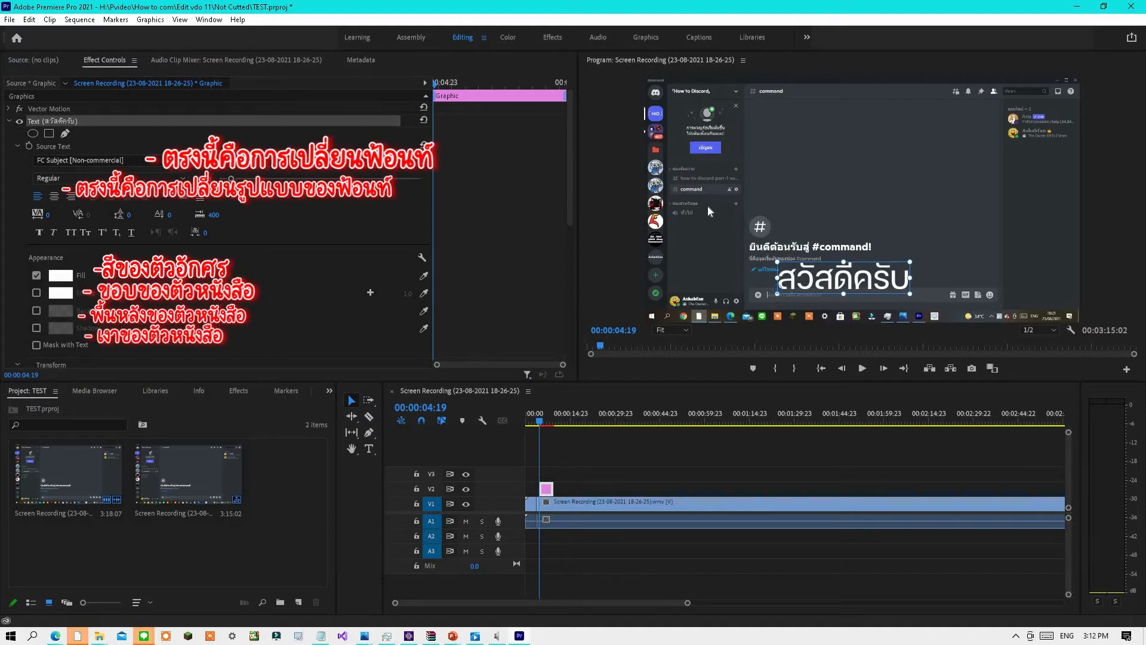
Set the text fill colour to black.
click(60, 276)
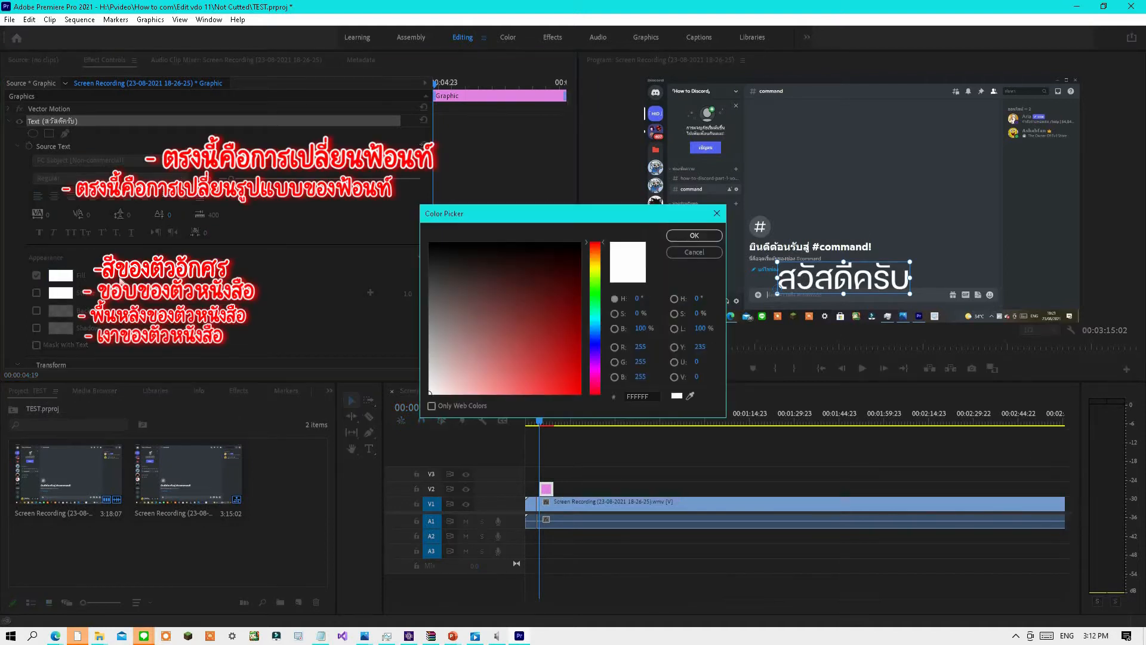
drag(517, 308, 598, 204)
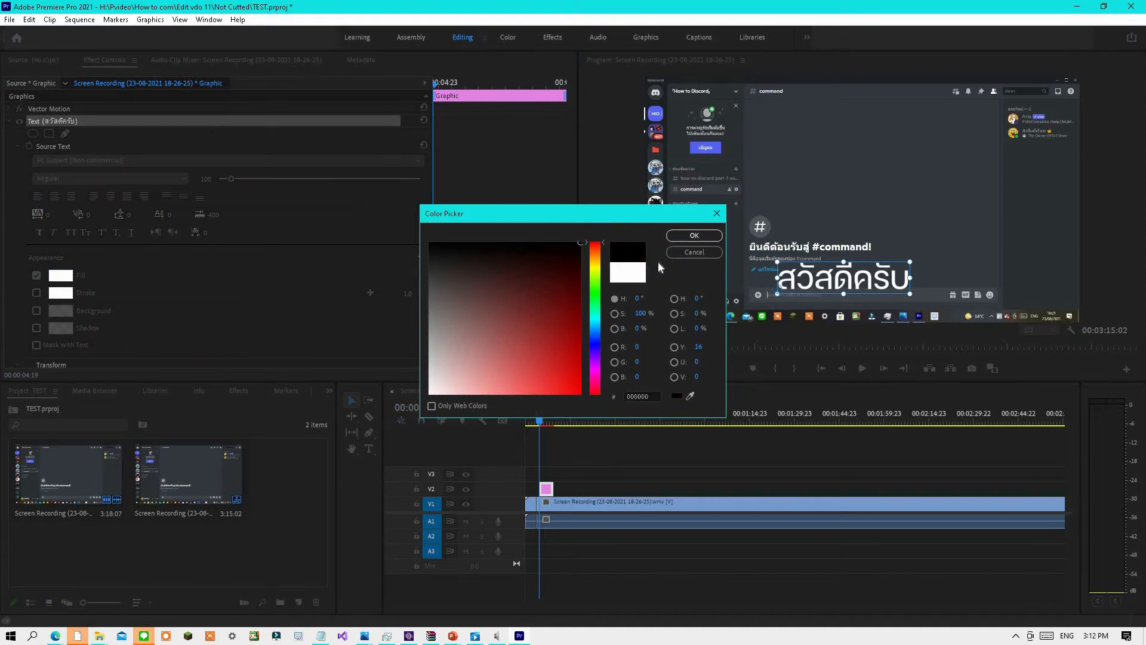
click(708, 236)
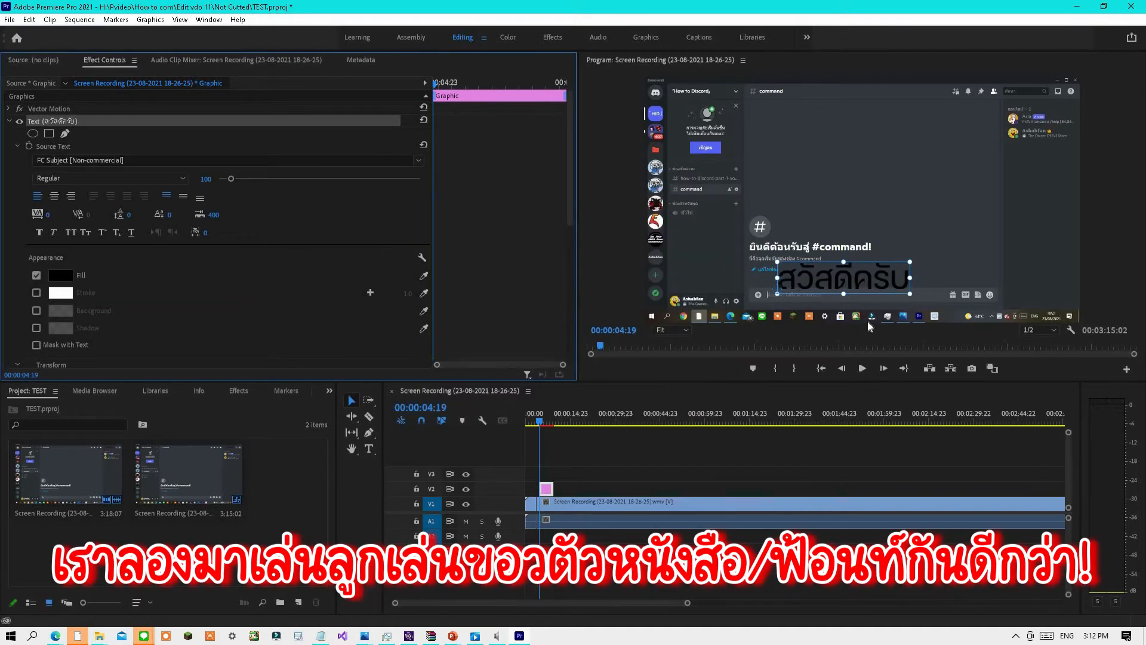
Set the text fill colour to red FE0000.
click(68, 279)
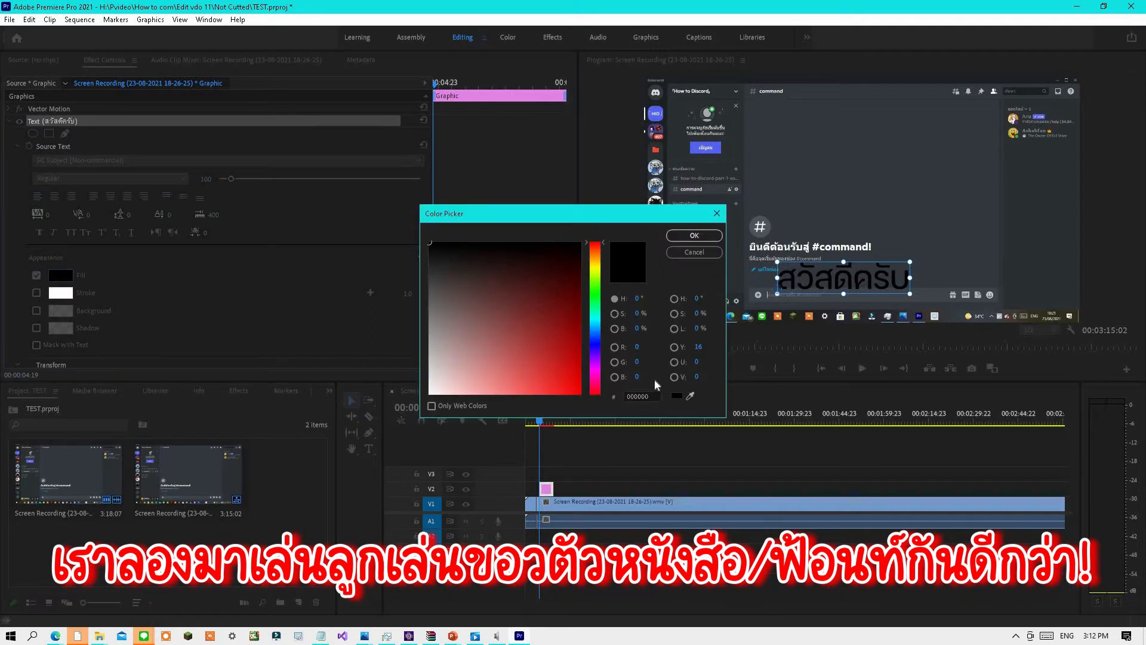
drag(514, 314, 628, 392)
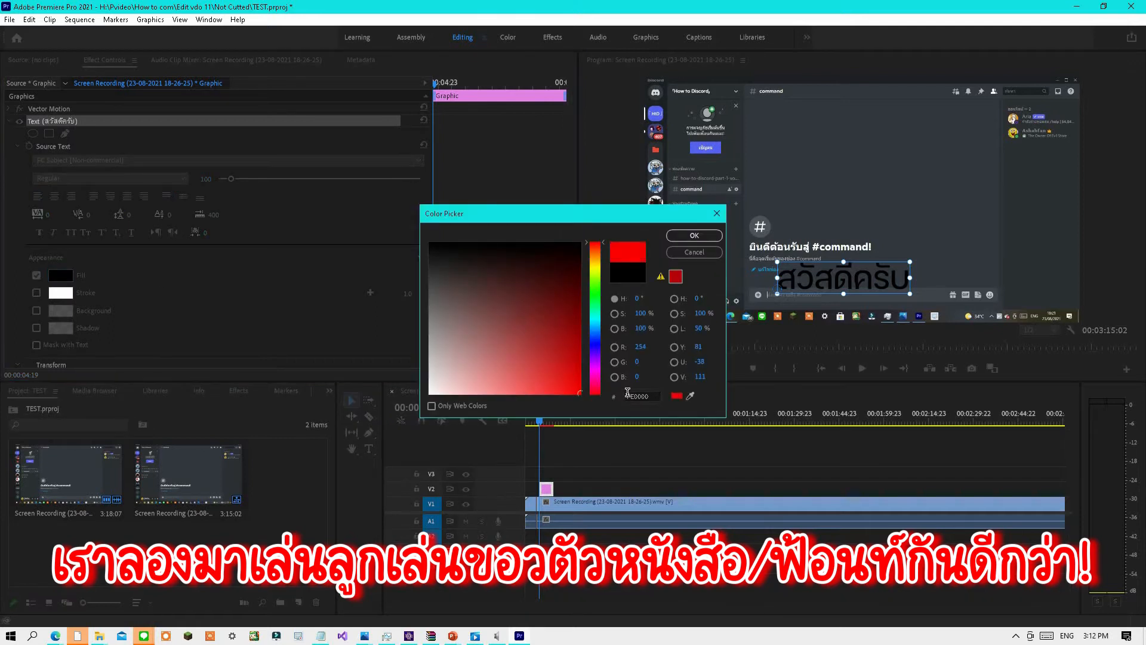
click(711, 238)
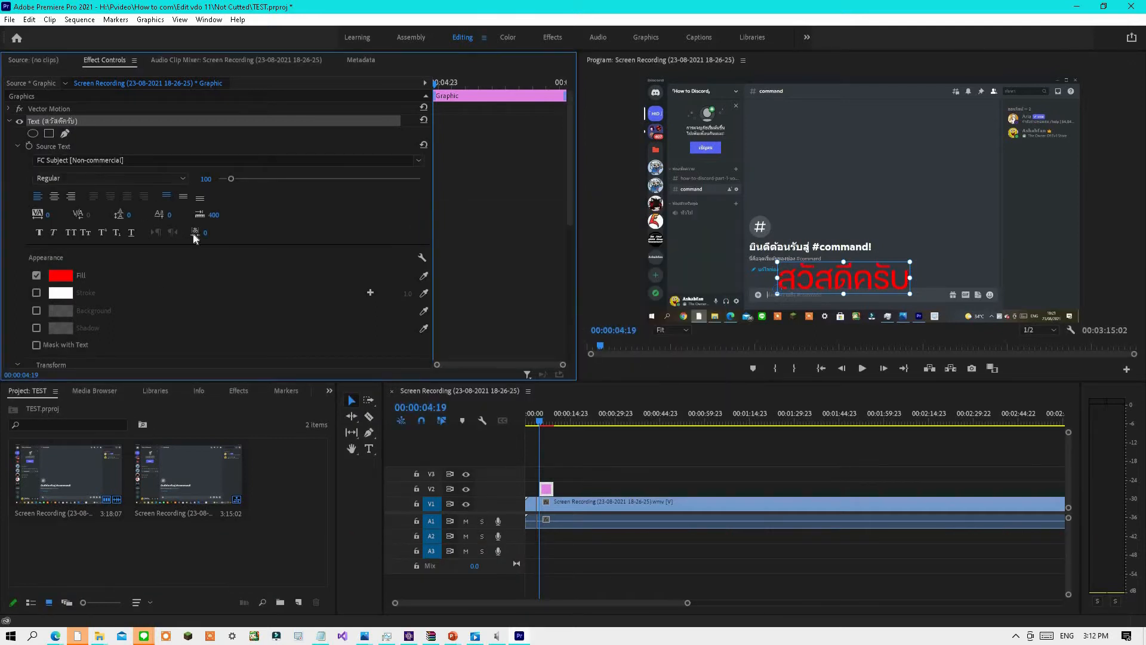
Enable a white stroke on the text and set its width to 10.
click(36, 294)
click(60, 292)
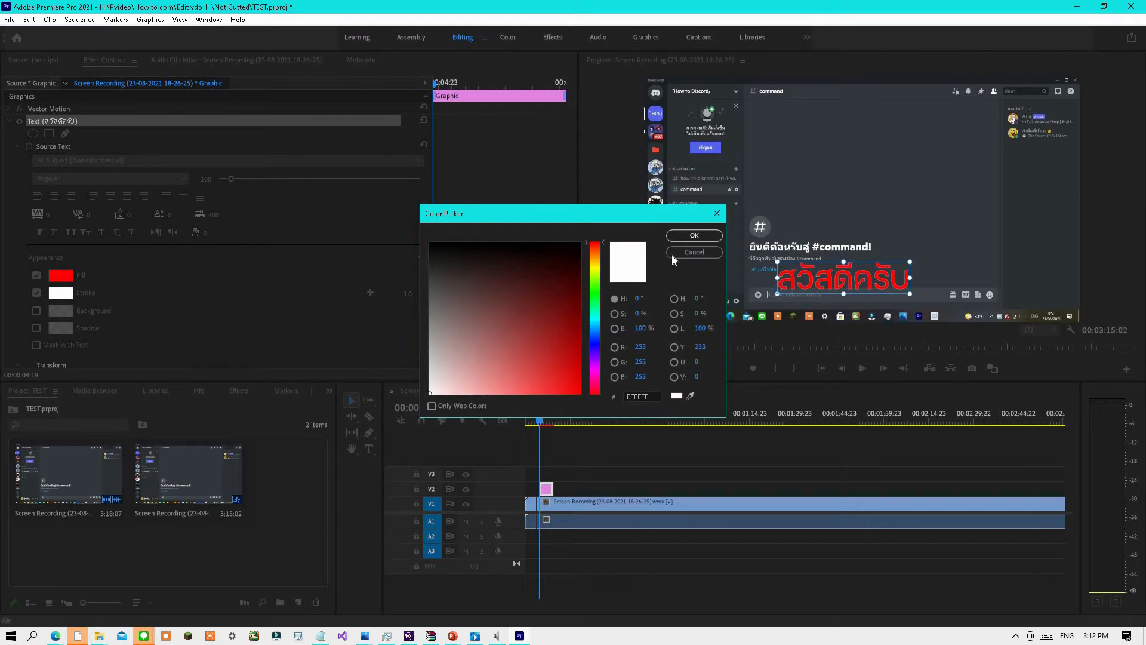
click(711, 237)
mouse_move(407, 293)
mouse_down()
mouse_move(538, 283)
mouse_move(487, 274)
mouse_move(514, 274)
mouse_up()
click(401, 293)
text(10)
key(Return)
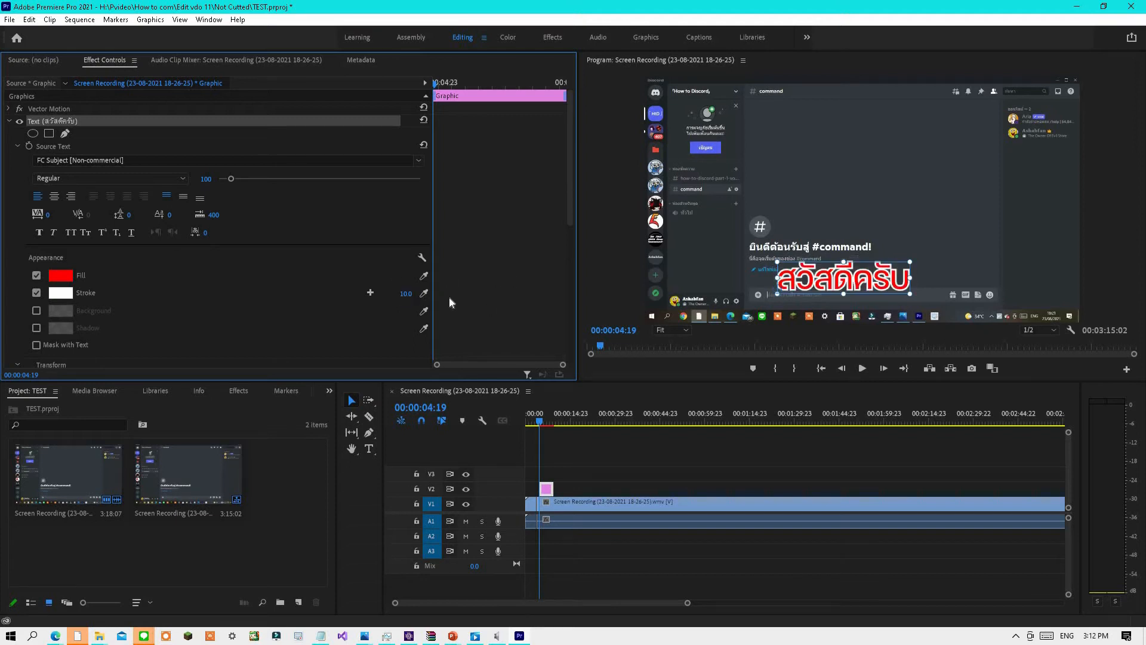
Enable a blue background behind the text.
scroll(153, 325, down, 1)
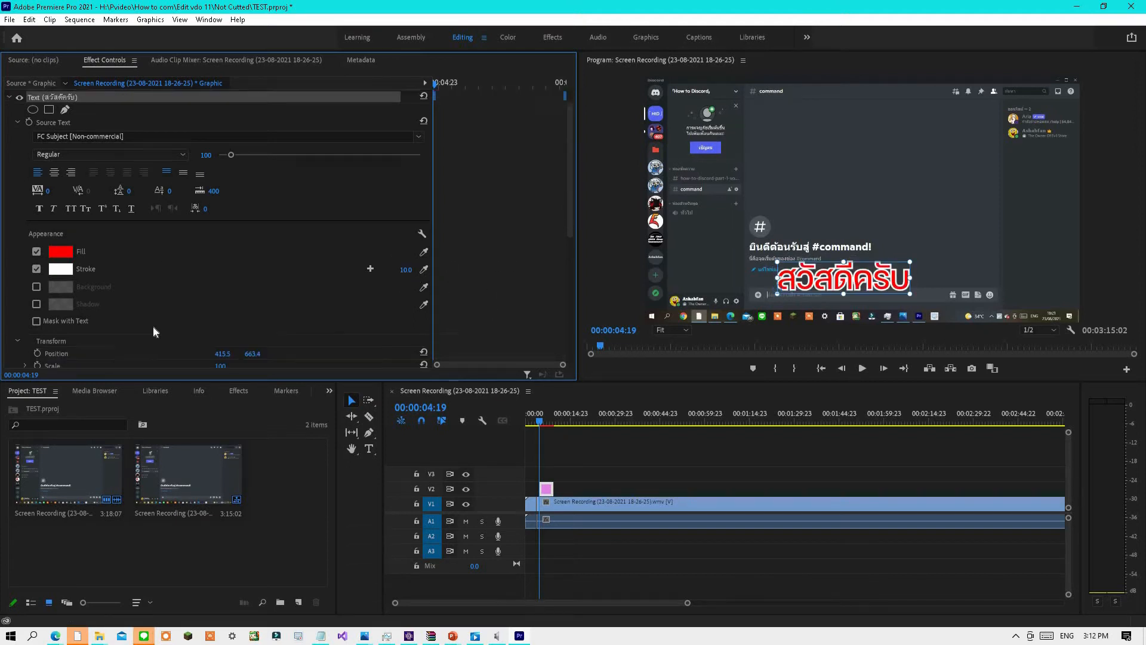
click(36, 275)
click(69, 272)
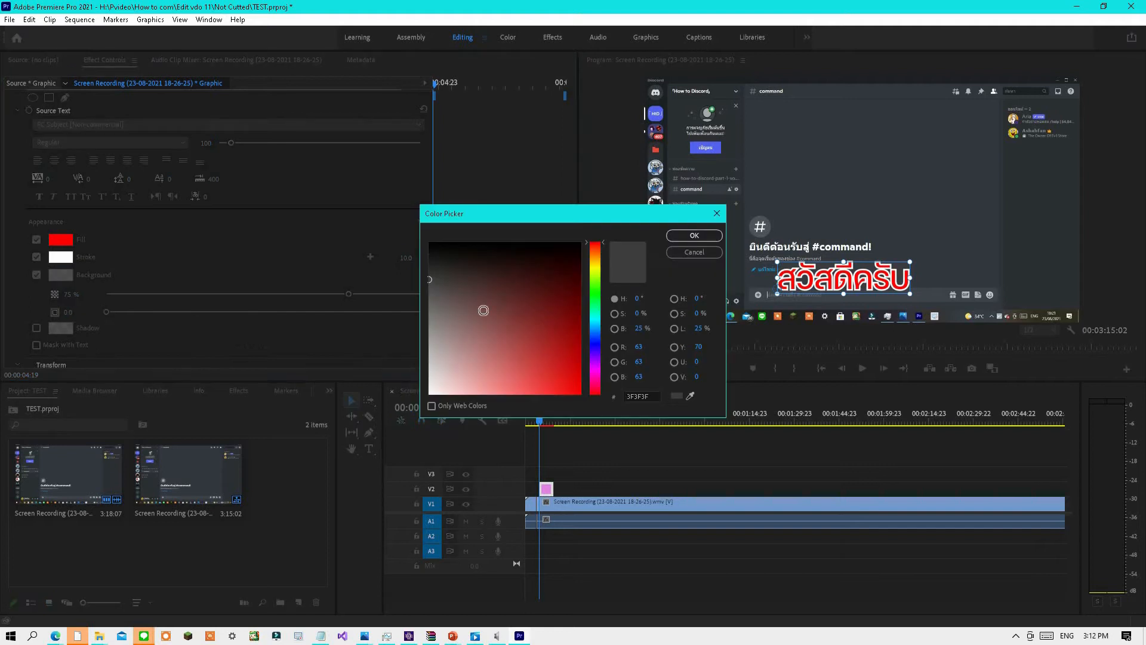
click(596, 346)
drag(512, 342, 603, 421)
click(708, 236)
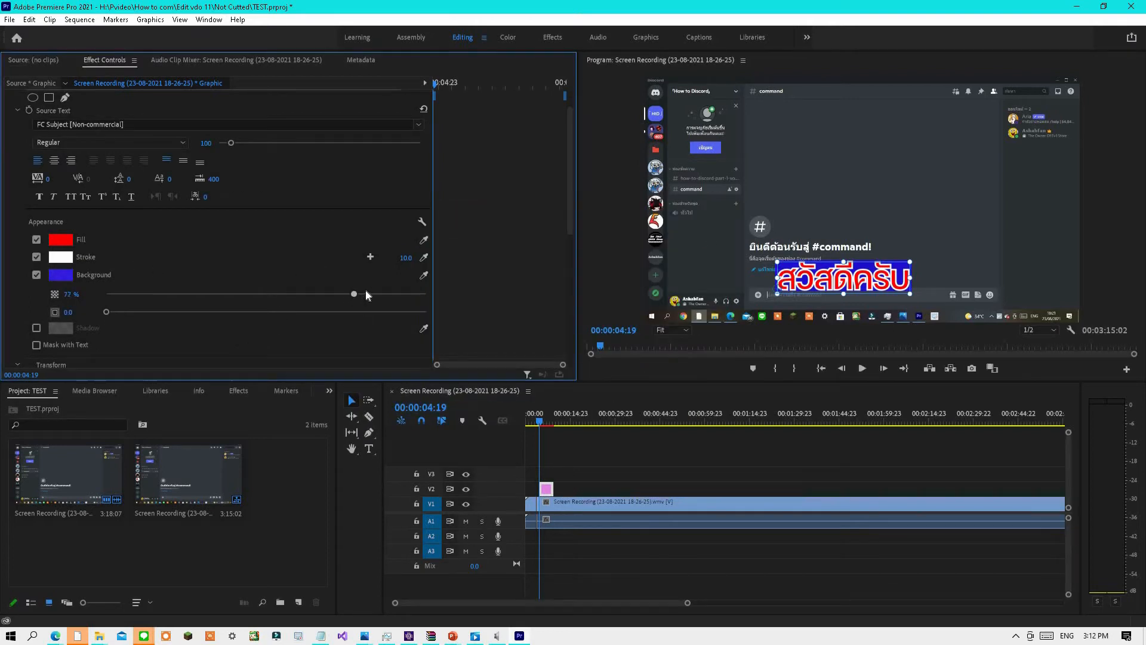
Raise the text background opacity to 100% and enable a red drop shadow on the text.
drag(117, 315, 83, 336)
click(36, 328)
click(65, 329)
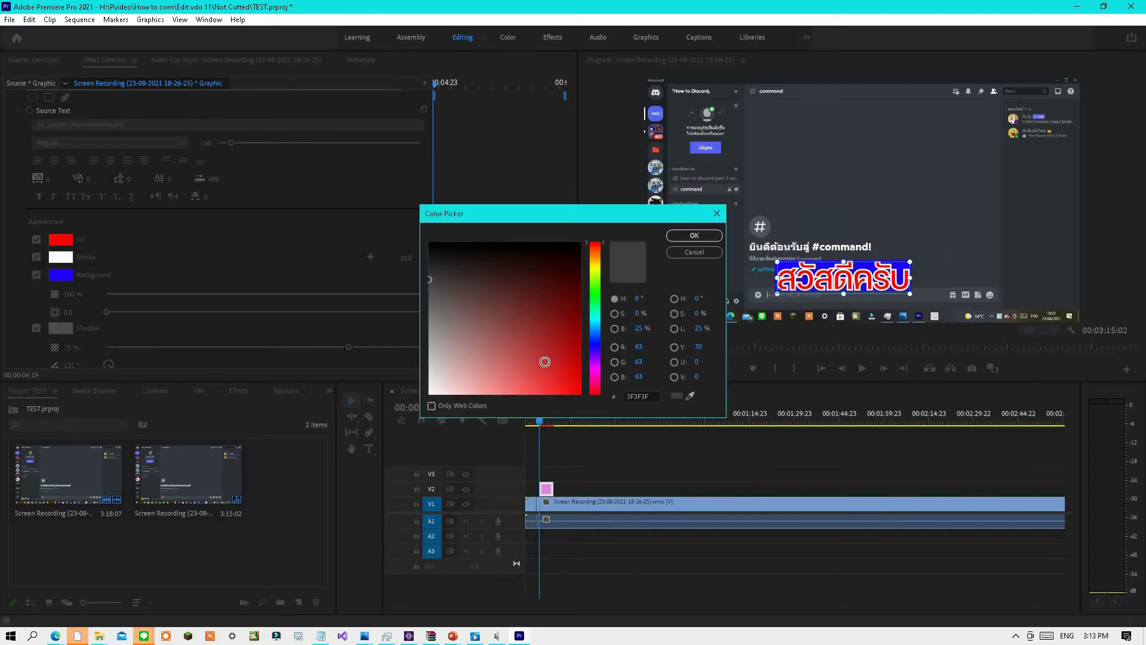
click(579, 392)
click(693, 235)
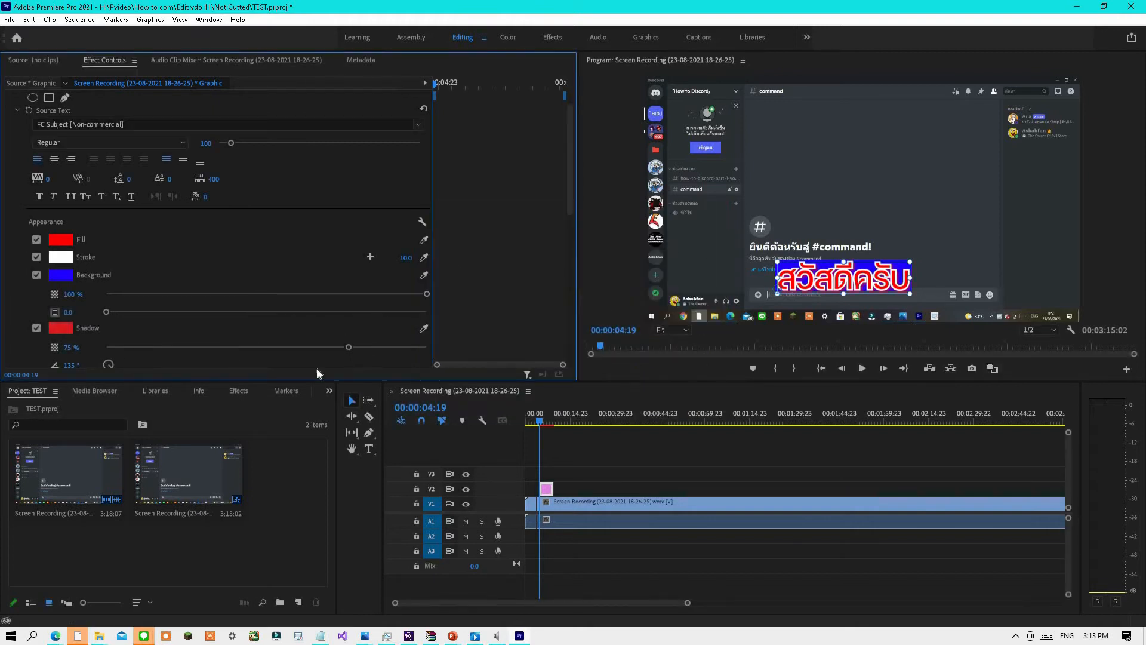
Adjust the text shadow to a 67° angle, 12.7 distance and 40 blur.
scroll(357, 348, down, 1)
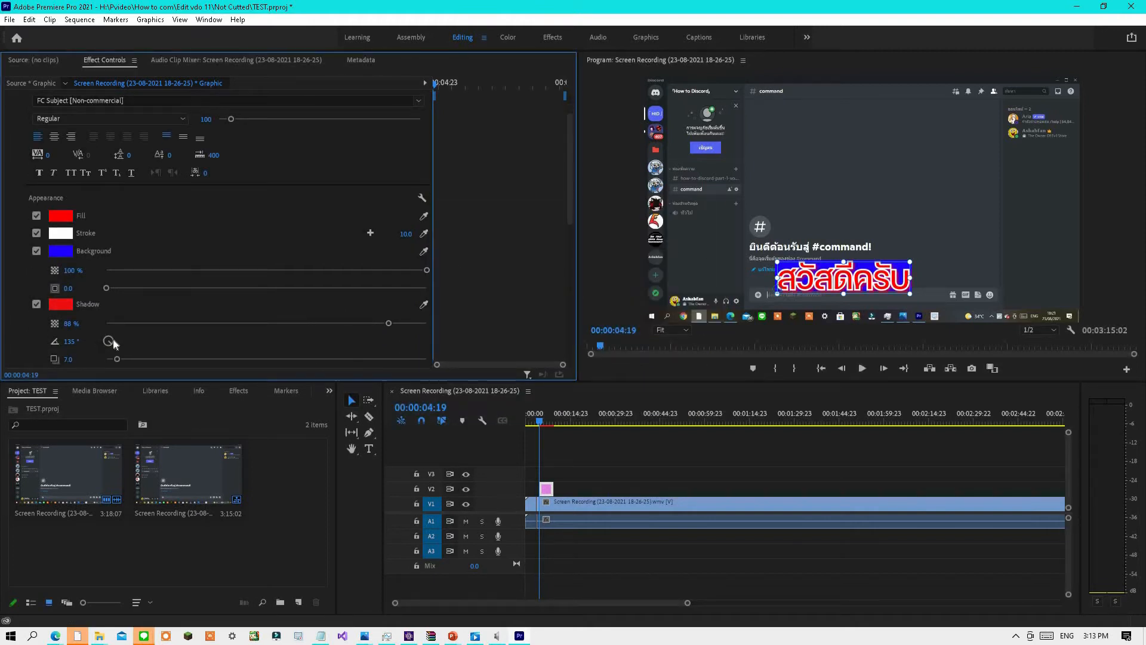
drag(124, 359, 126, 381)
scroll(202, 299, down, 8)
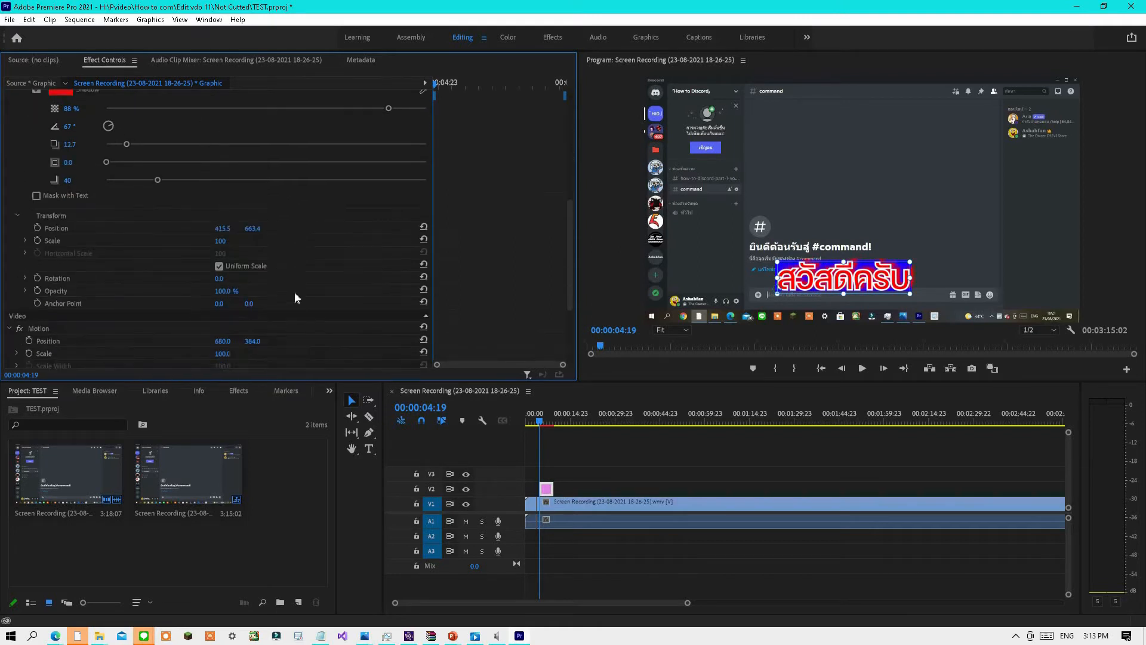
scroll(295, 298, down, 1)
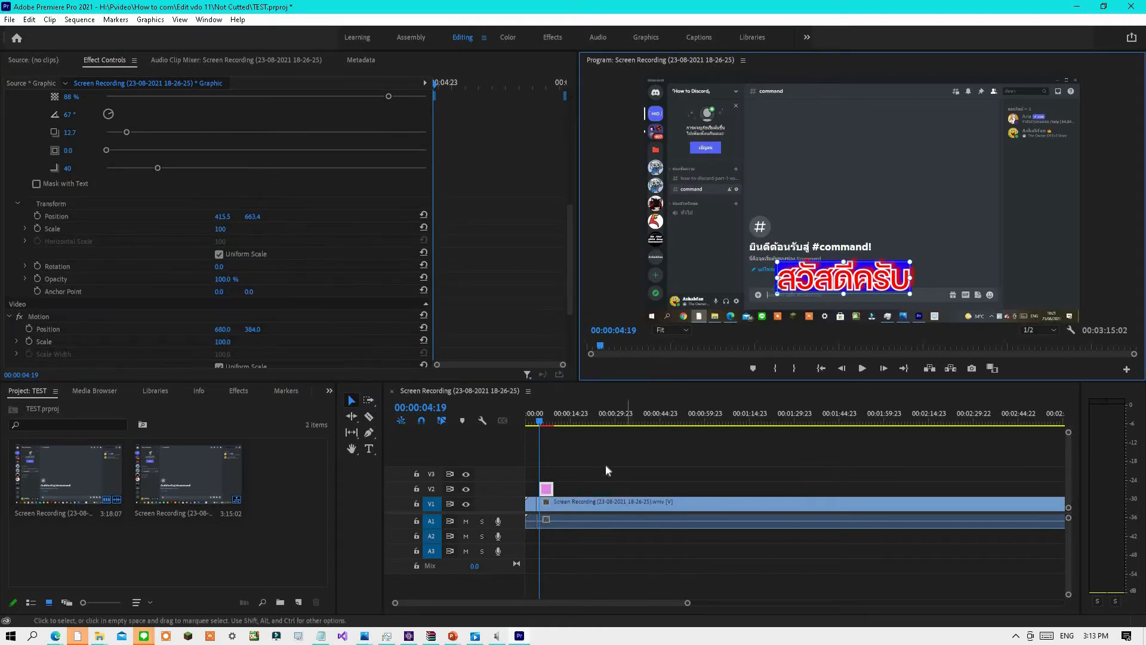
Lengthen the title clip on V2 to about 29 seconds and play the sequence to preview it.
scroll(554, 511, up, 3)
drag(508, 602, 477, 602)
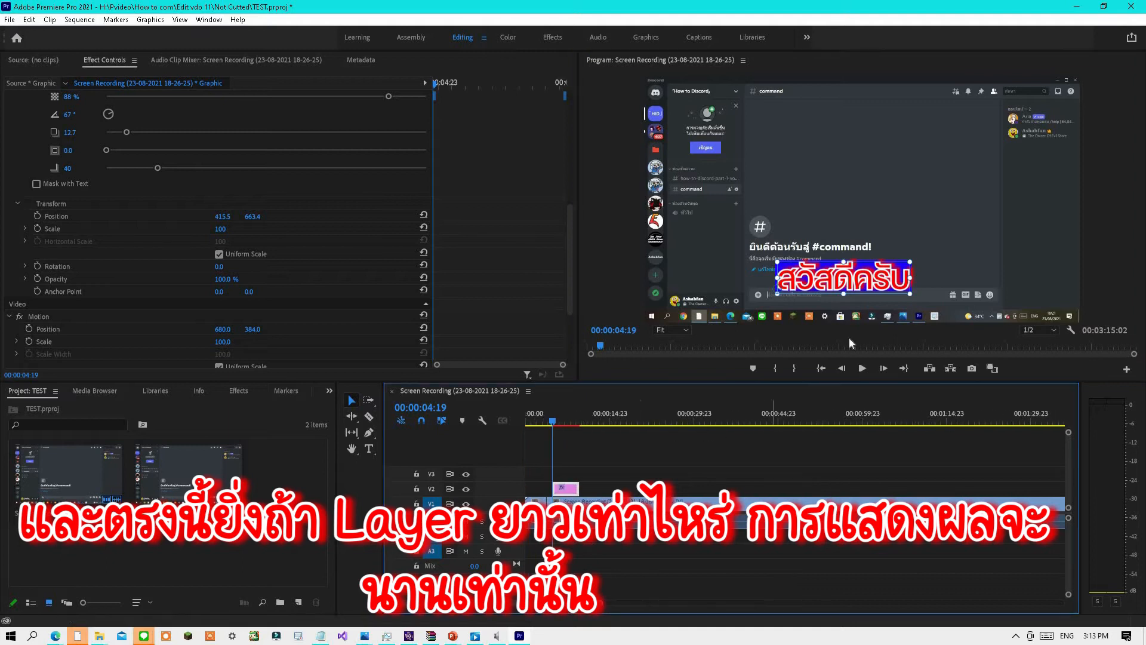
drag(578, 488, 731, 489)
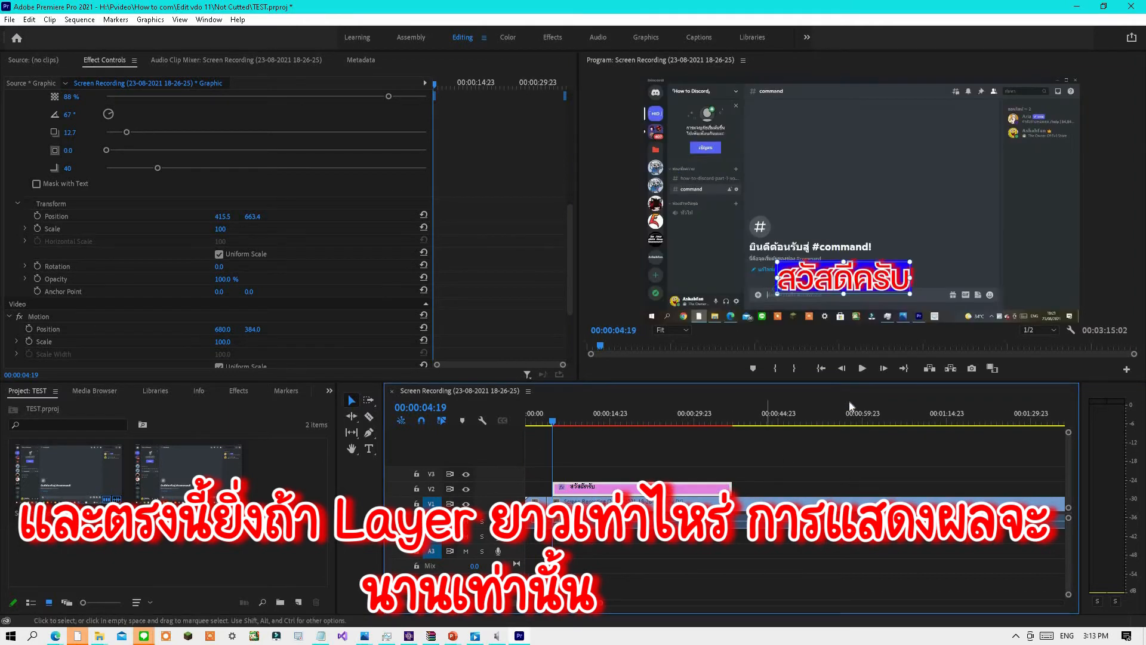
click(863, 368)
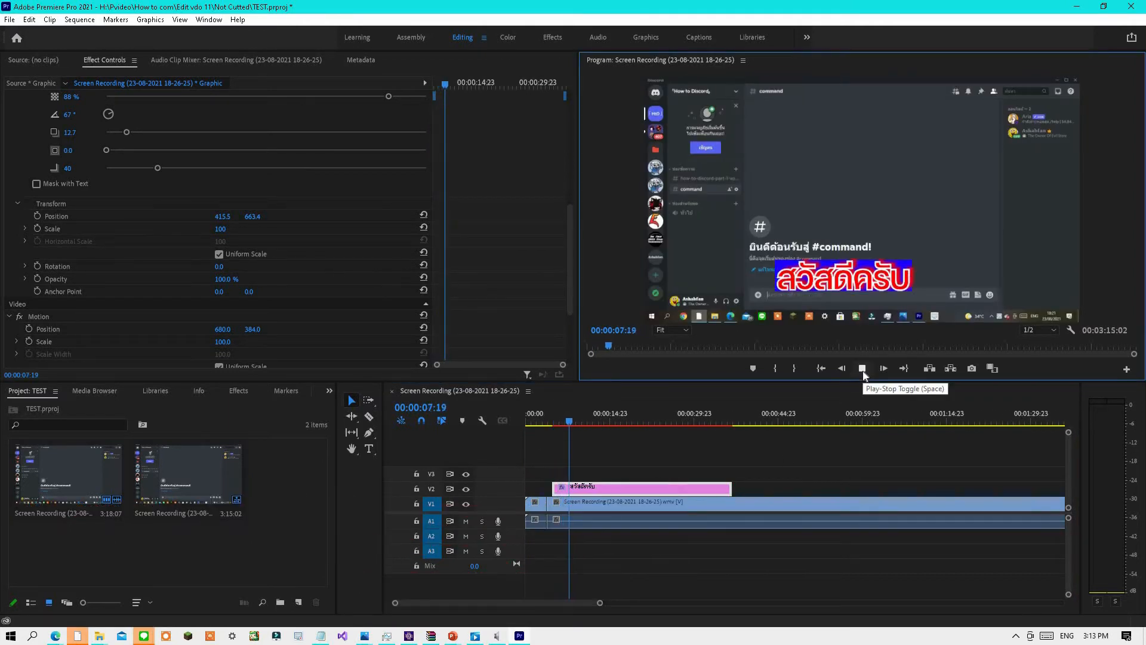
click(862, 369)
Trim the title clip's end back to about 00:00:06:19 and preview the playback.
click(563, 421)
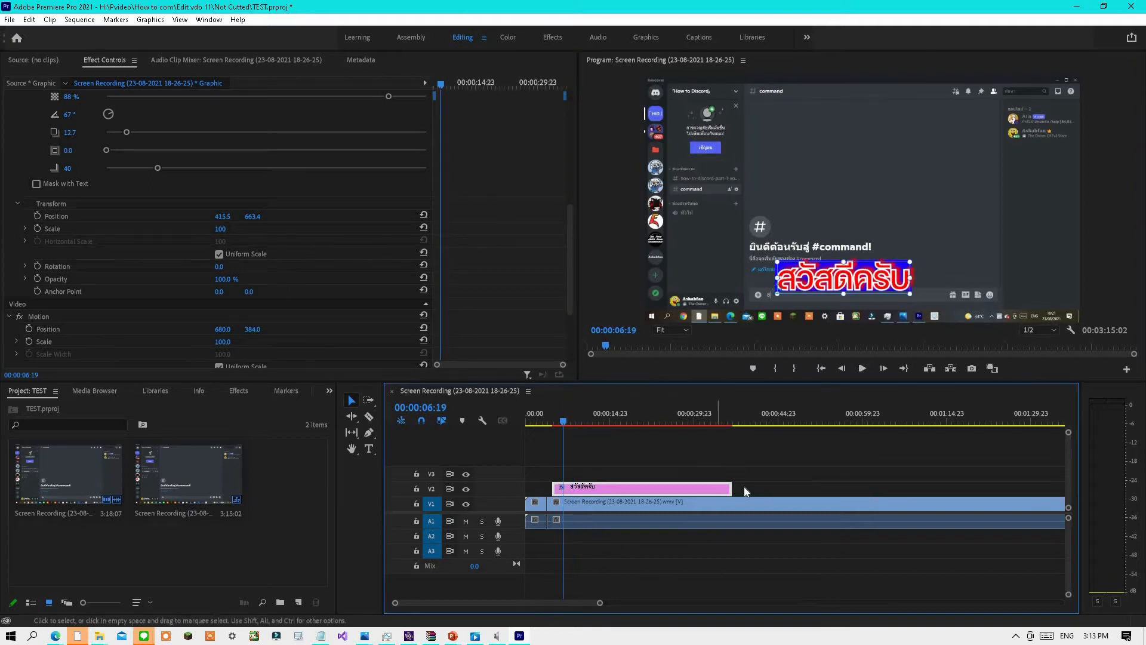
drag(731, 488, 562, 490)
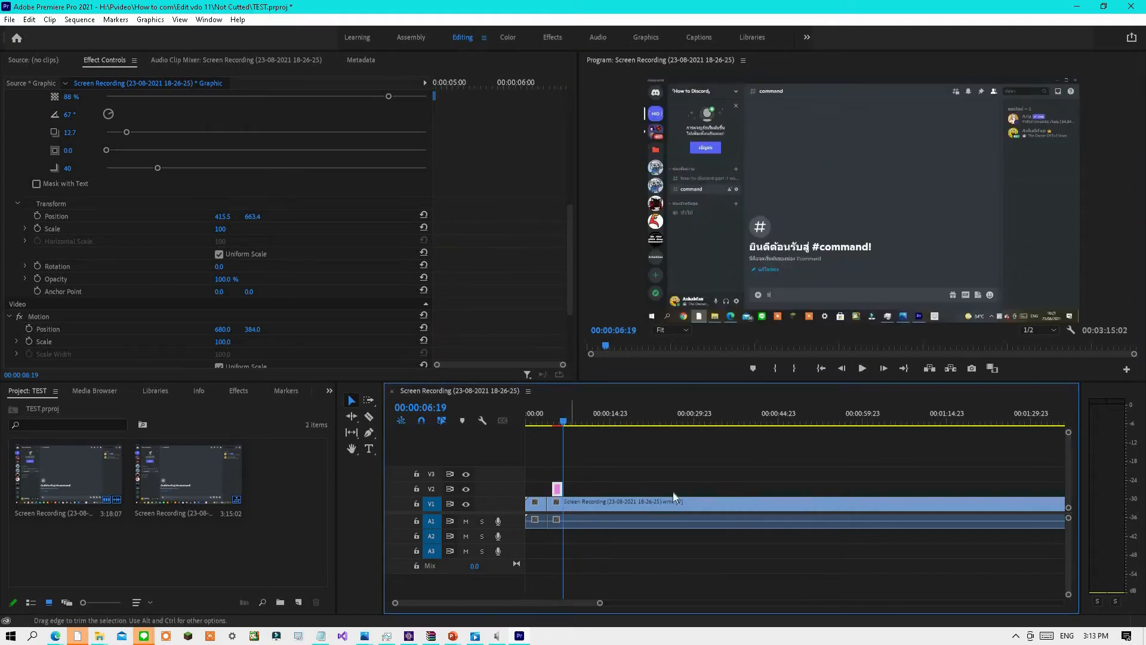
click(862, 368)
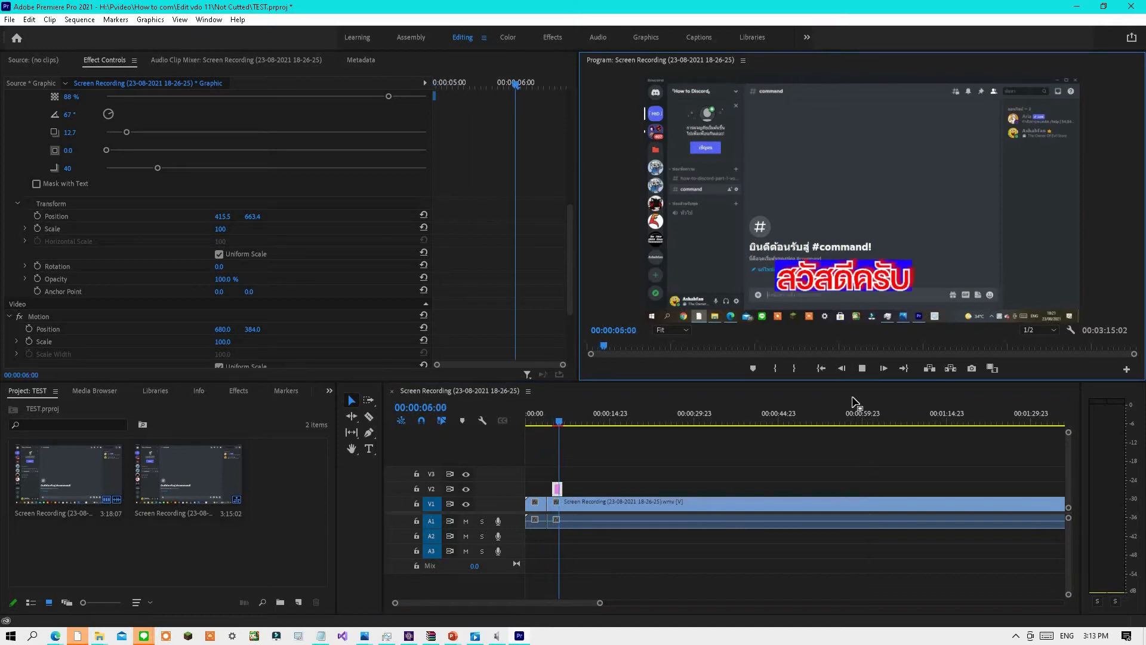
click(862, 369)
Fit the adjustment layer's rectangle mask around the '#command!' welcome heading in the program view.
drag(578, 421, 565, 417)
drag(565, 418, 564, 416)
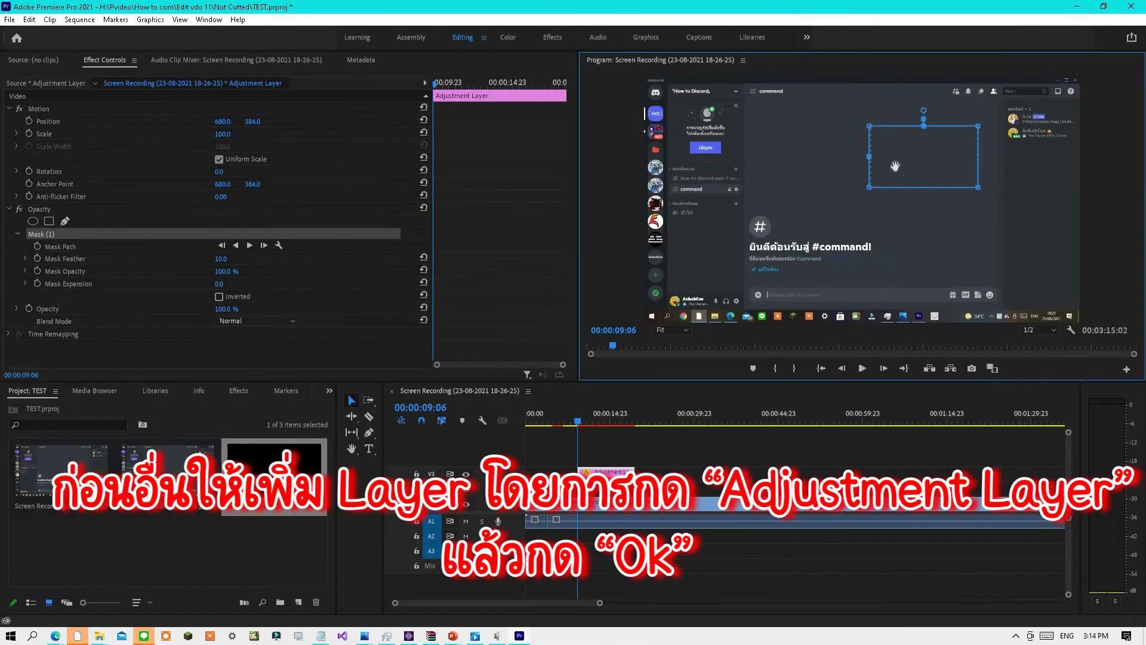
drag(824, 174, 826, 257)
drag(856, 299, 873, 239)
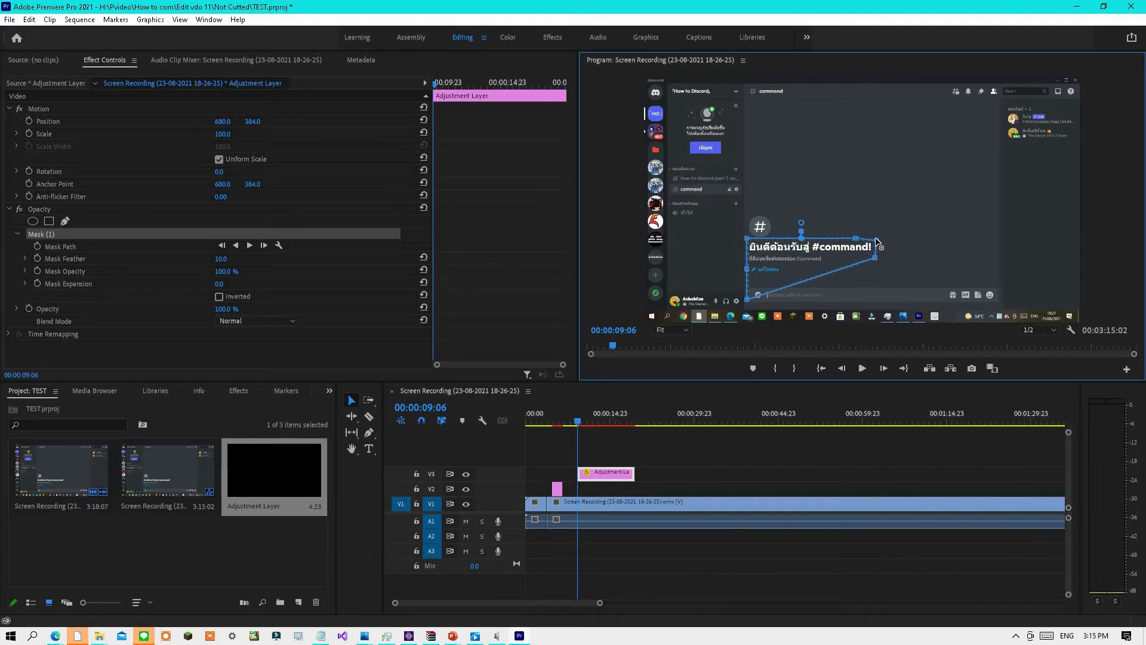
drag(748, 299, 750, 256)
drag(872, 258, 874, 254)
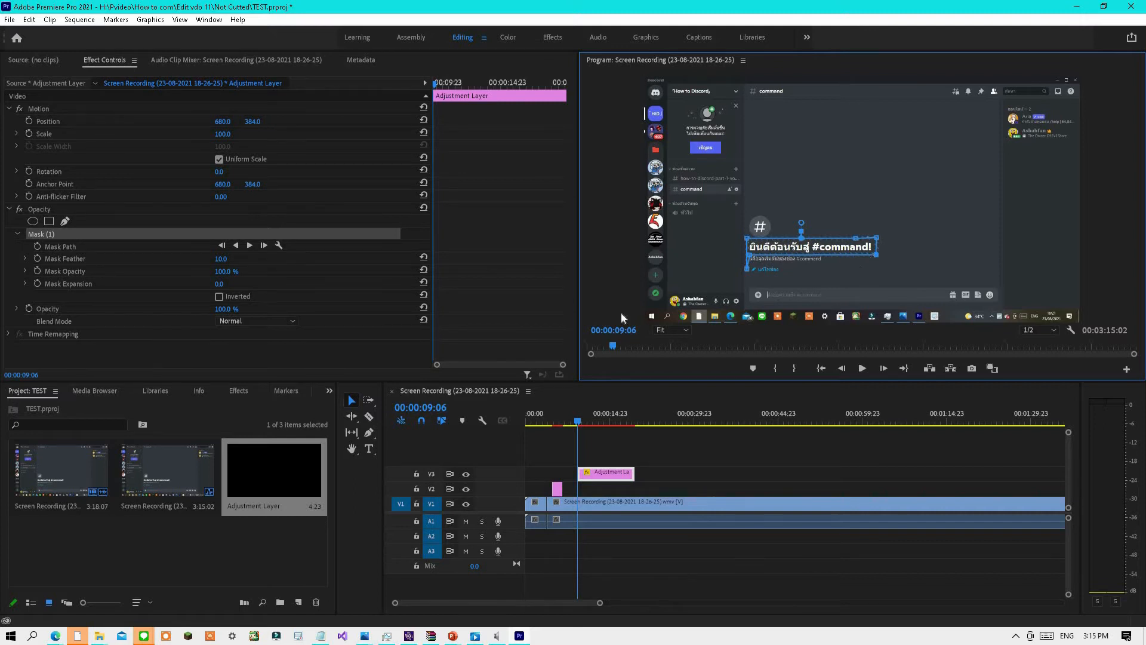
Search the effects for blur and apply Gaussian Blur to the adjustment layer on V3.
click(246, 389)
click(109, 406)
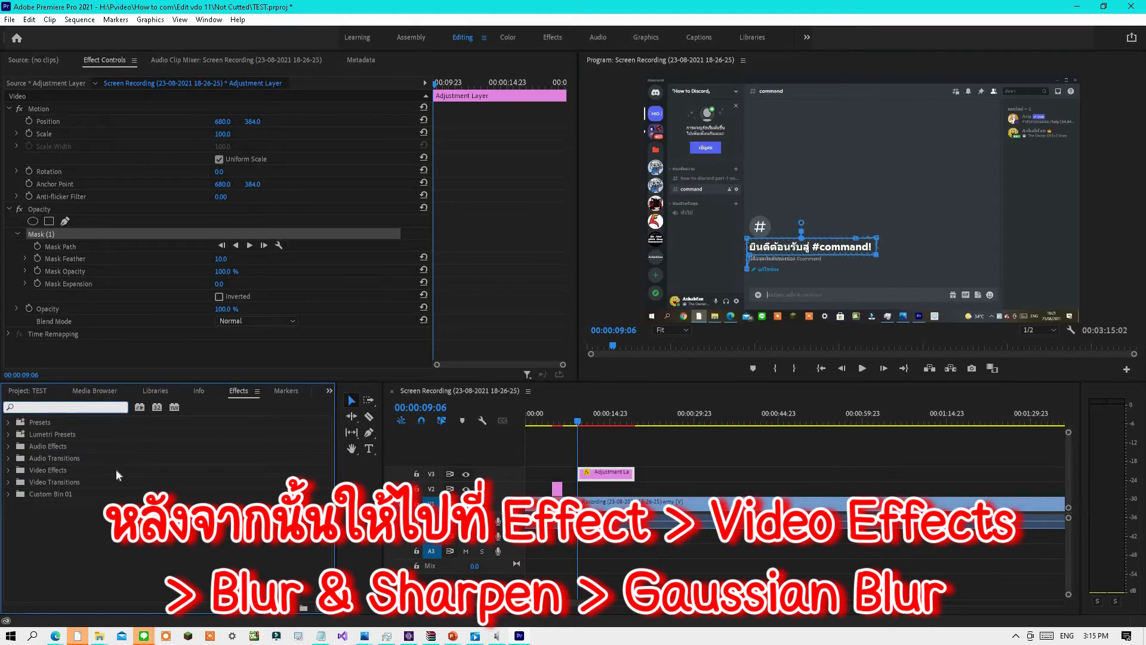
text(blur)
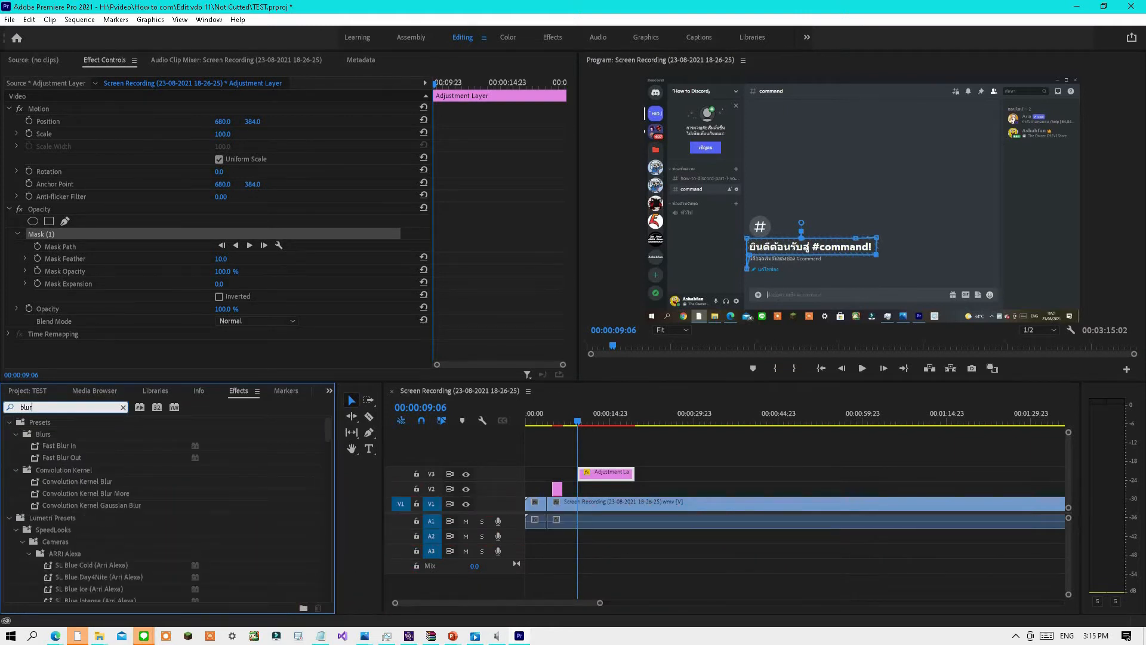
scroll(126, 497, down, 4)
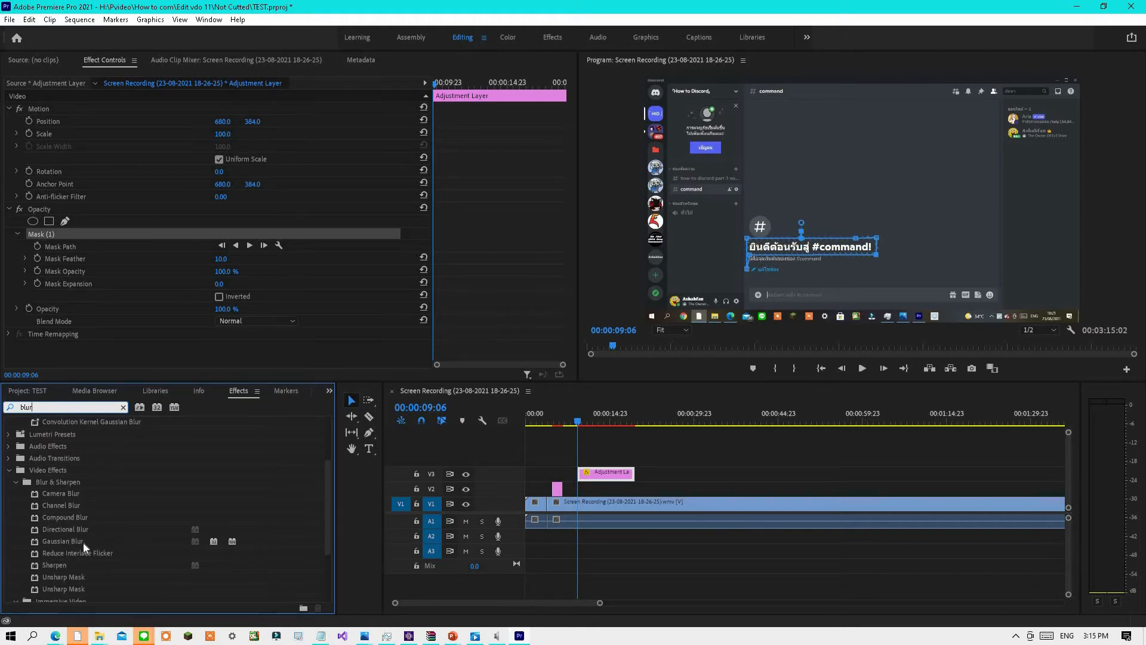
drag(83, 543, 613, 478)
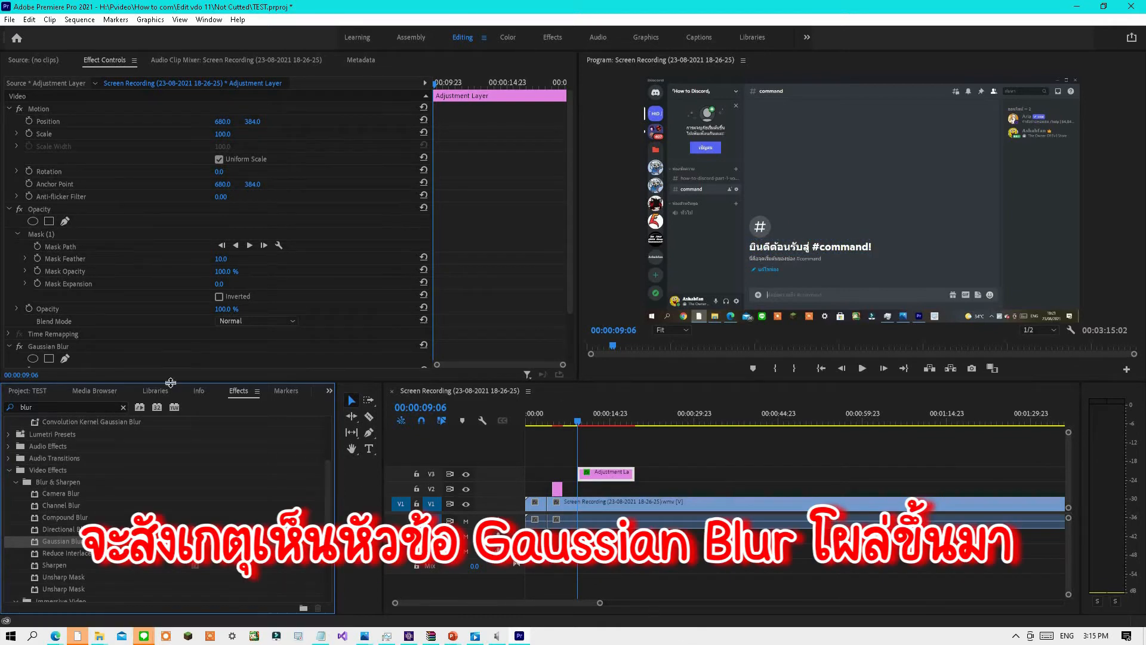
Set the Gaussian Blur blurriness to 18.
scroll(149, 307, down, 2)
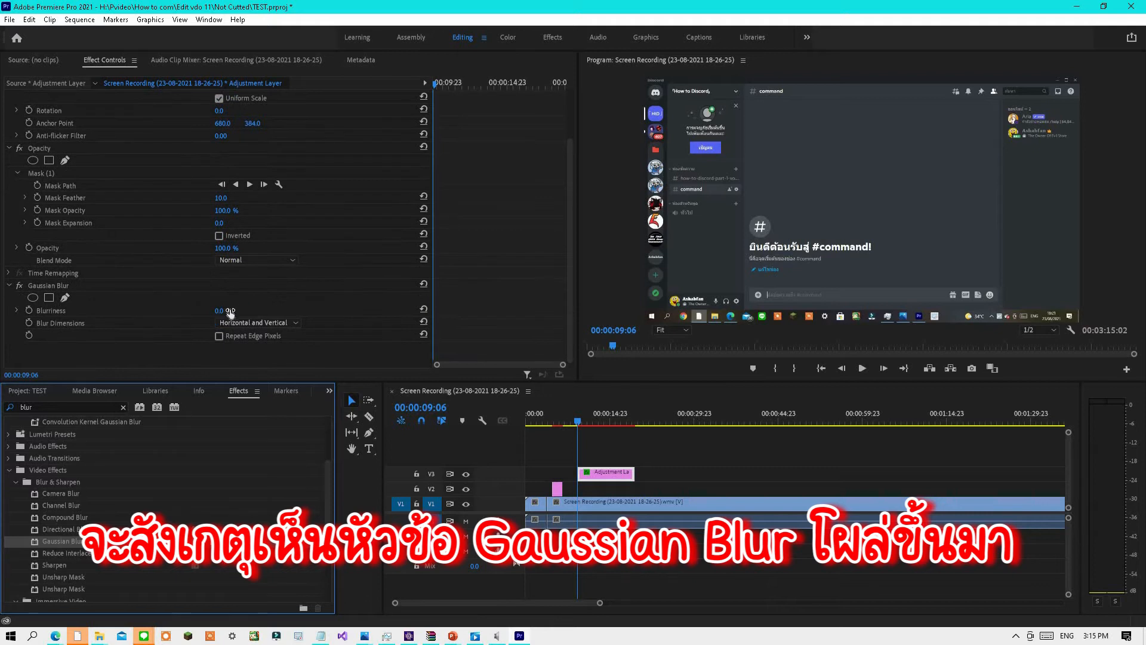
mouse_move(220, 310)
mouse_down()
mouse_move(337, 311)
mouse_move(220, 311)
mouse_up()
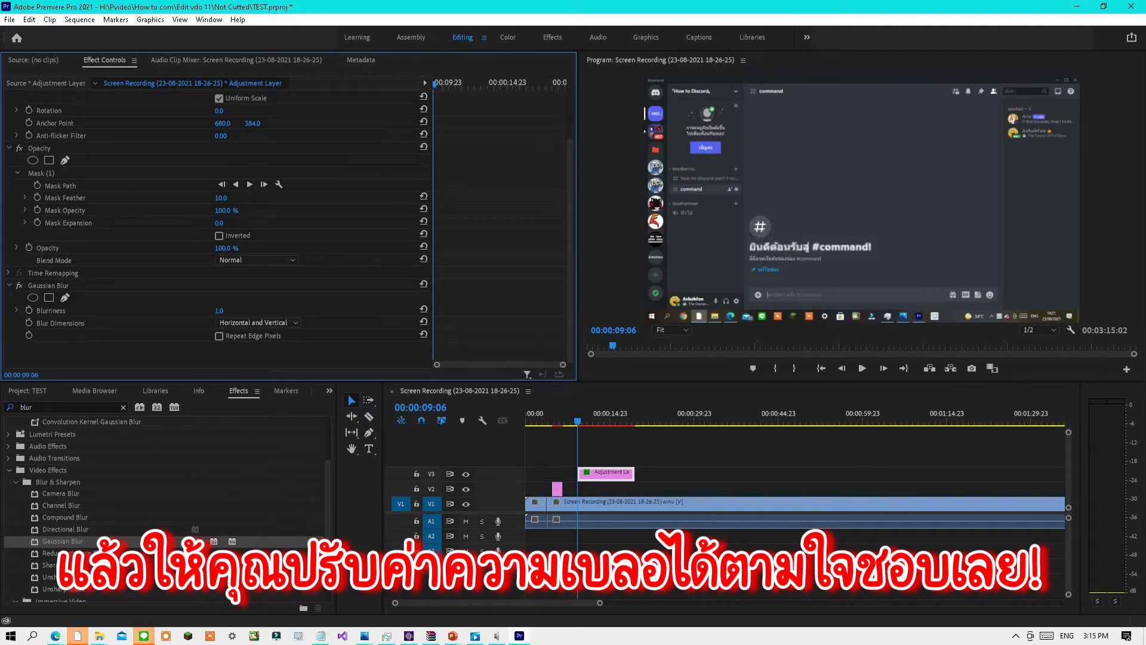
click(222, 311)
text(72)
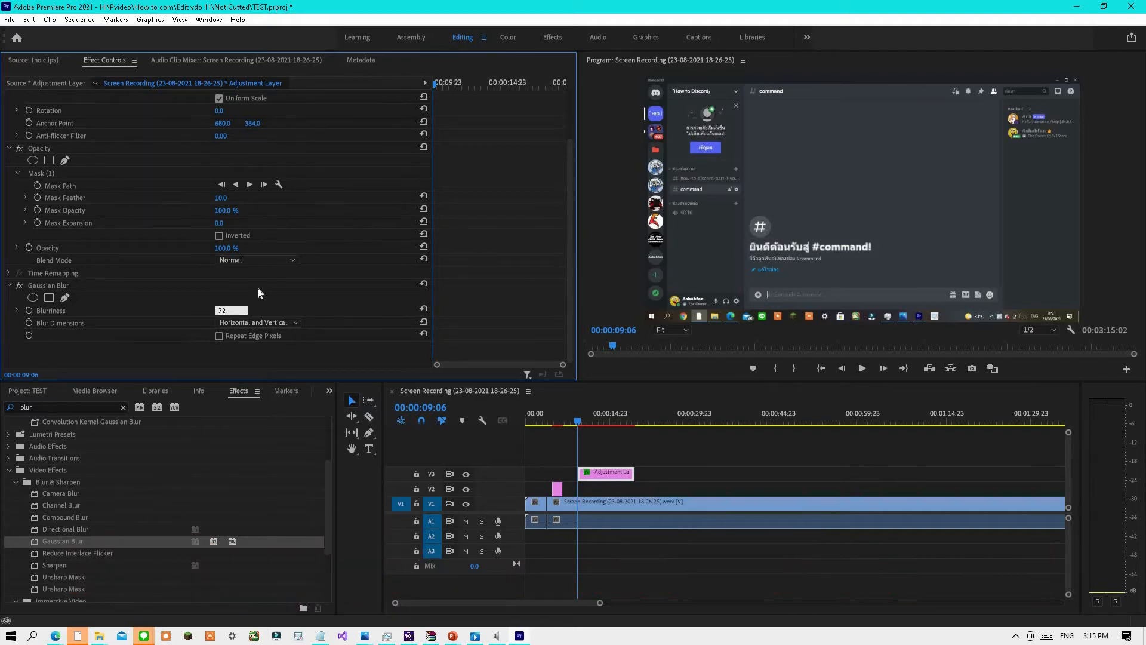
key(Return)
click(221, 311)
text(7)
key(Return)
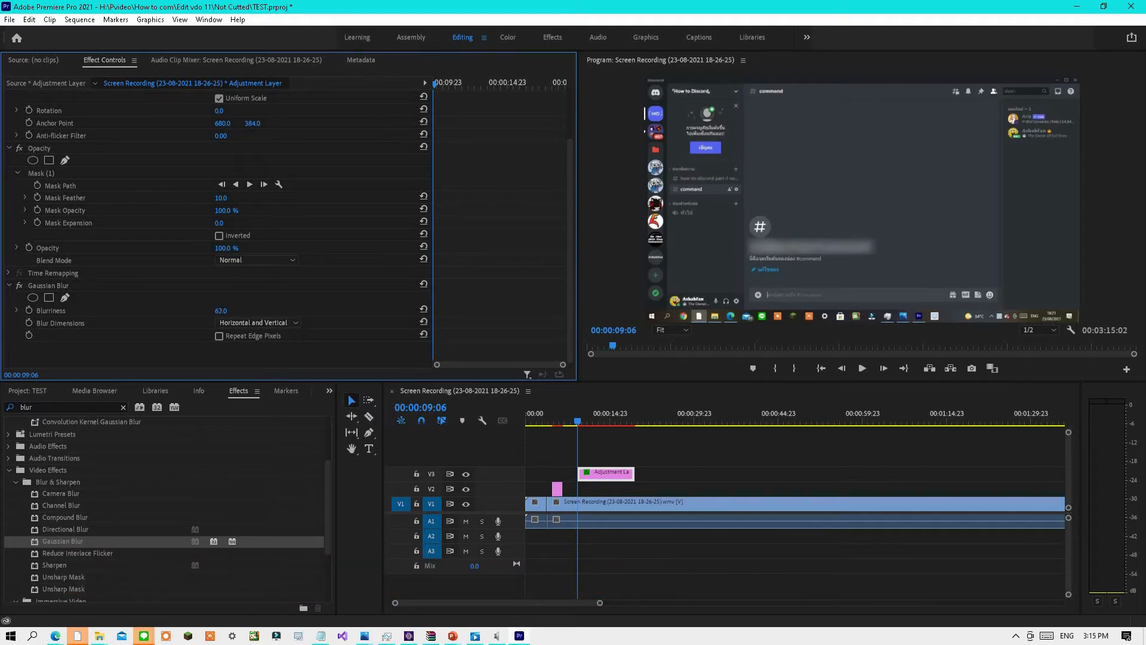
drag(219, 310, 231, 311)
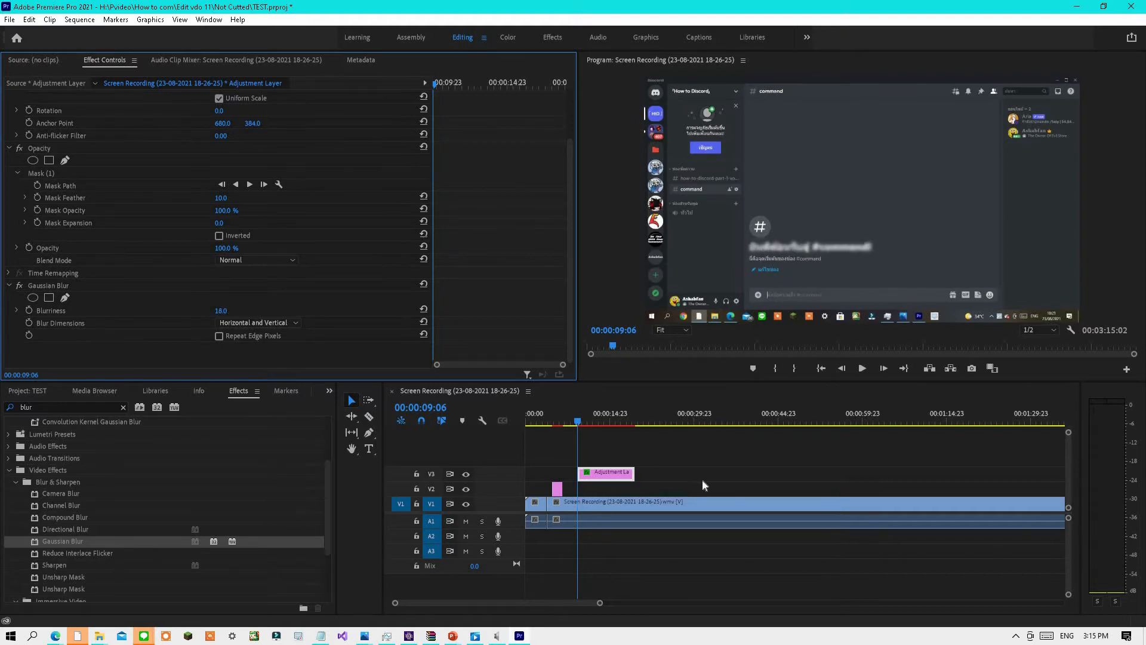
Play the sequence from near the start to preview the blurred heading.
drag(577, 425, 549, 427)
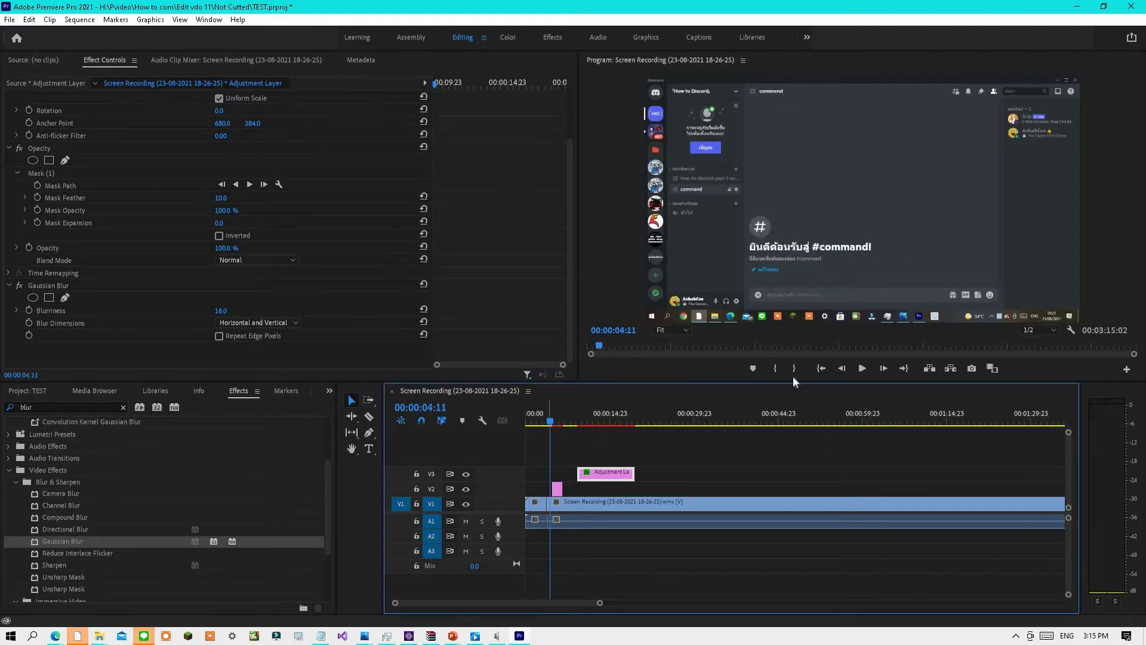
click(862, 368)
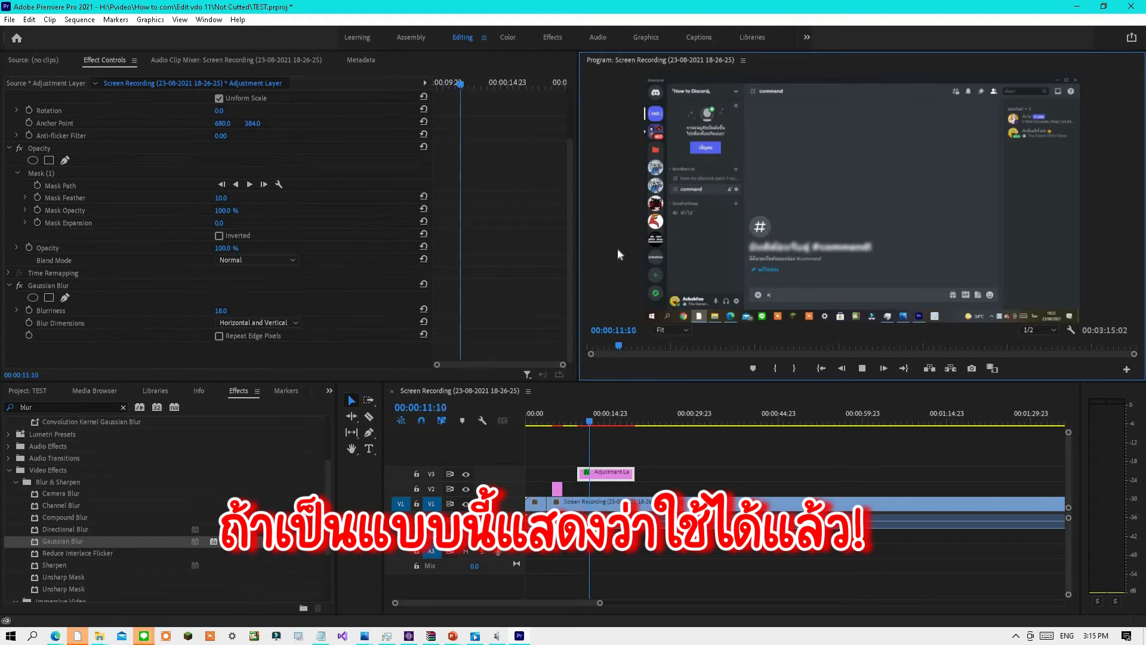
click(862, 369)
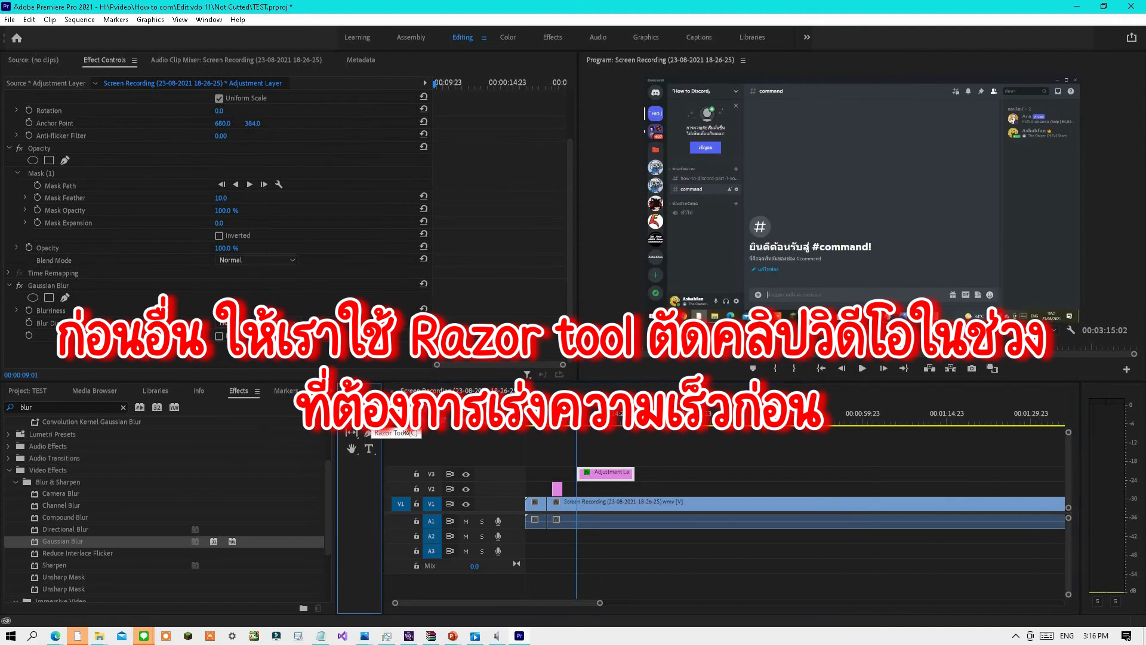
Split the screen recording clip with the Razor tool at about 00:00:09 and 00:00:19, then return to selection.
click(369, 433)
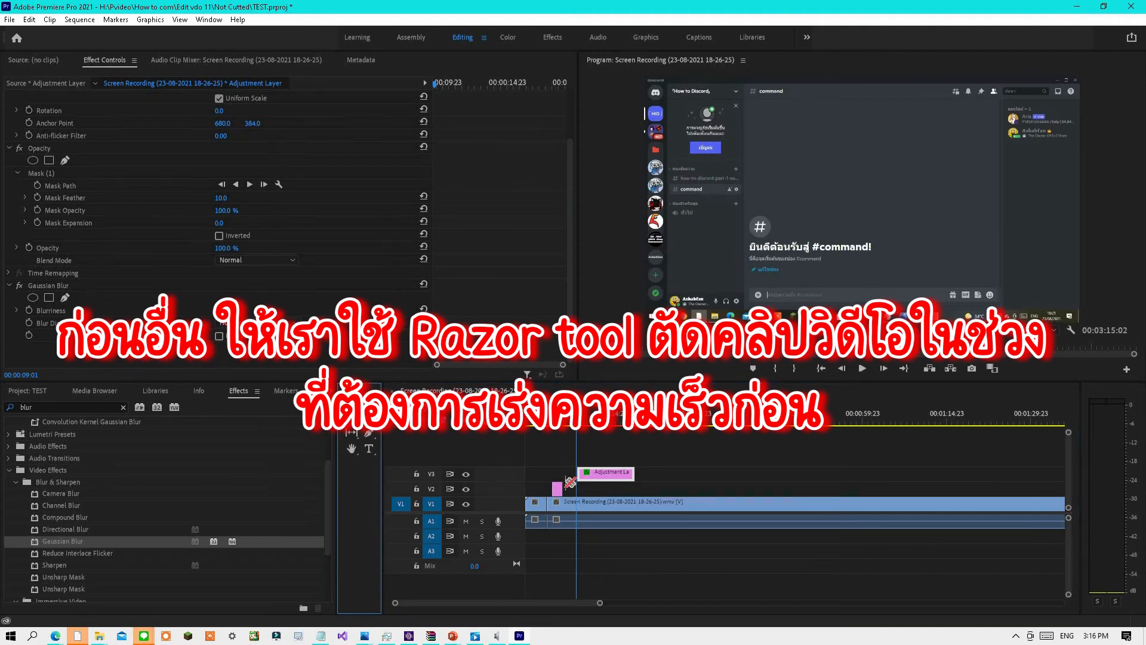
click(578, 507)
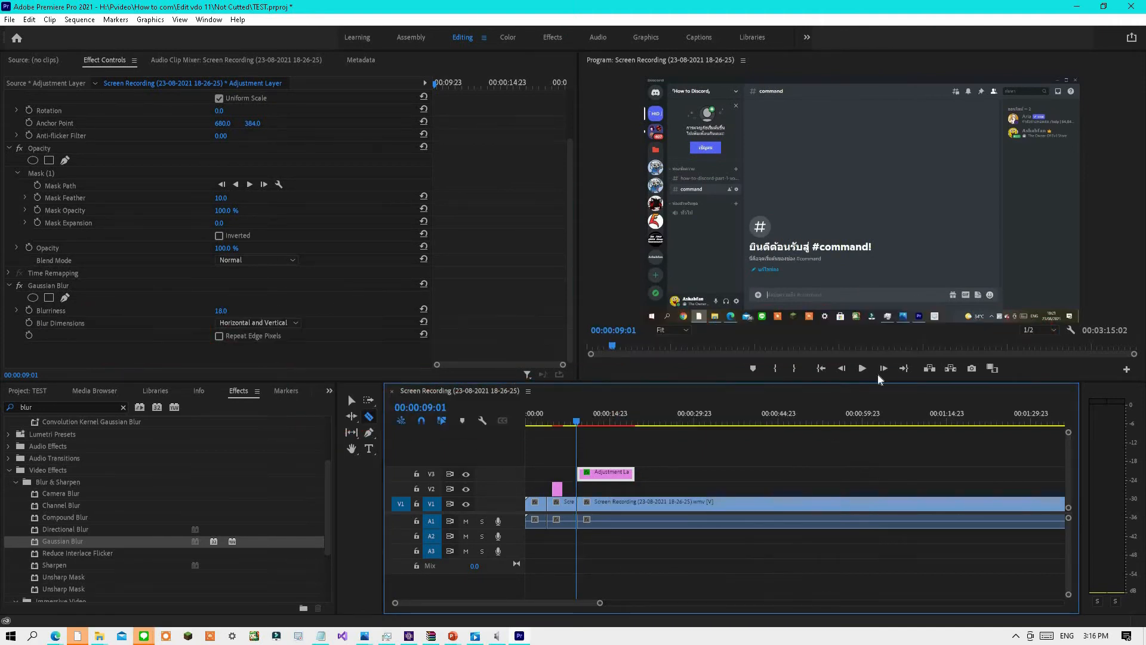
click(863, 369)
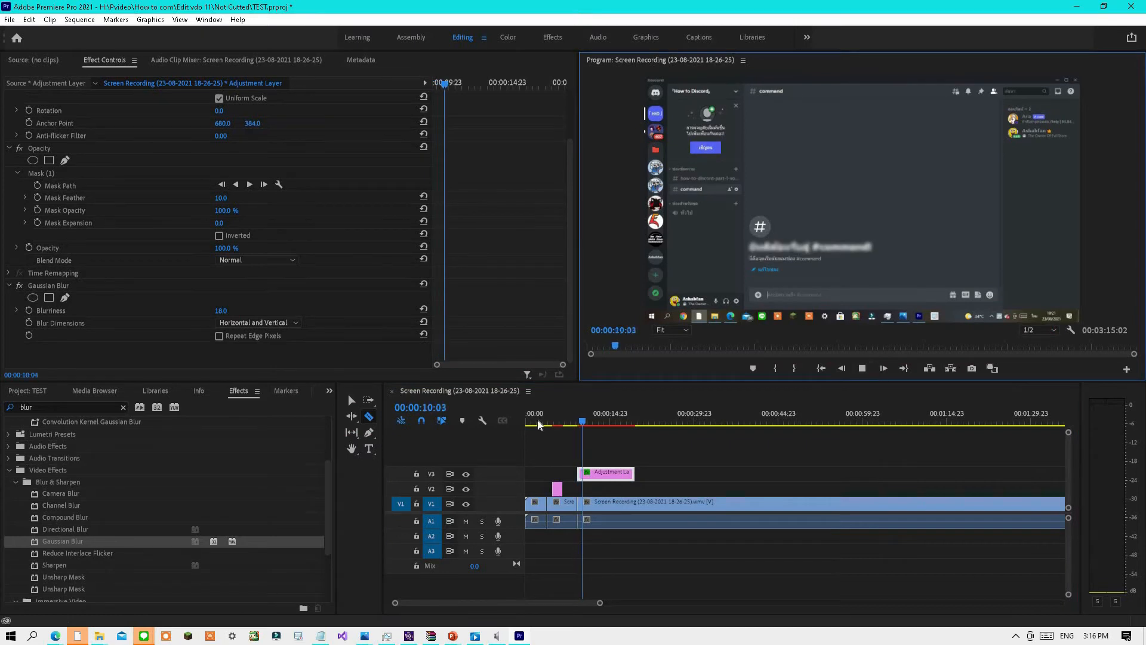
drag(594, 419, 637, 429)
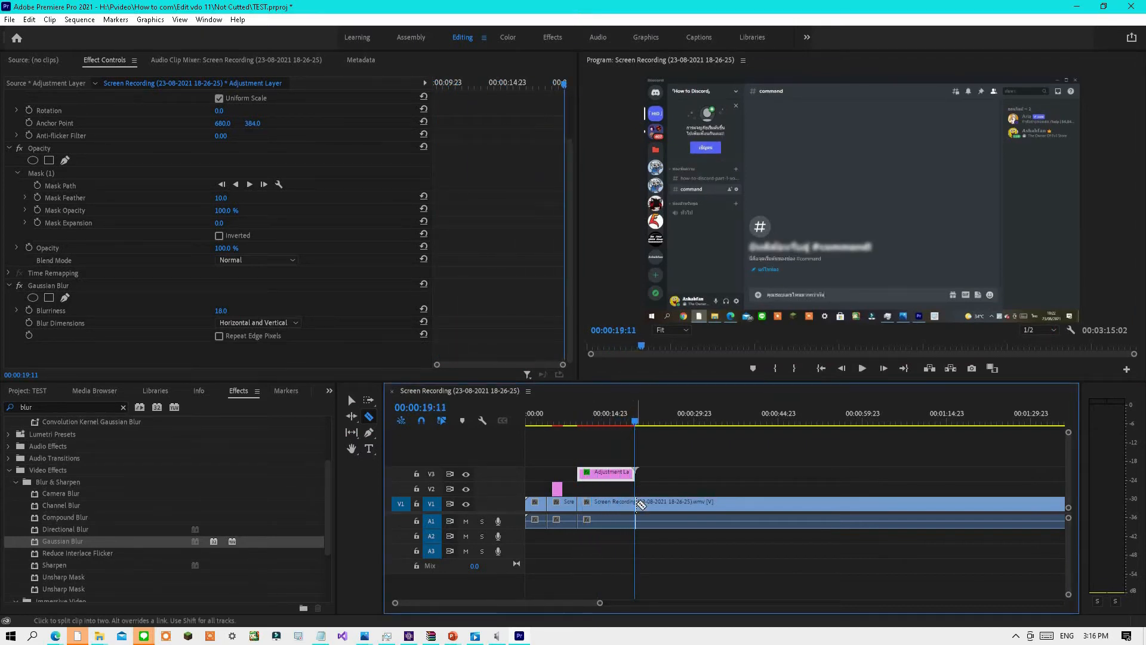
click(640, 504)
key(v)
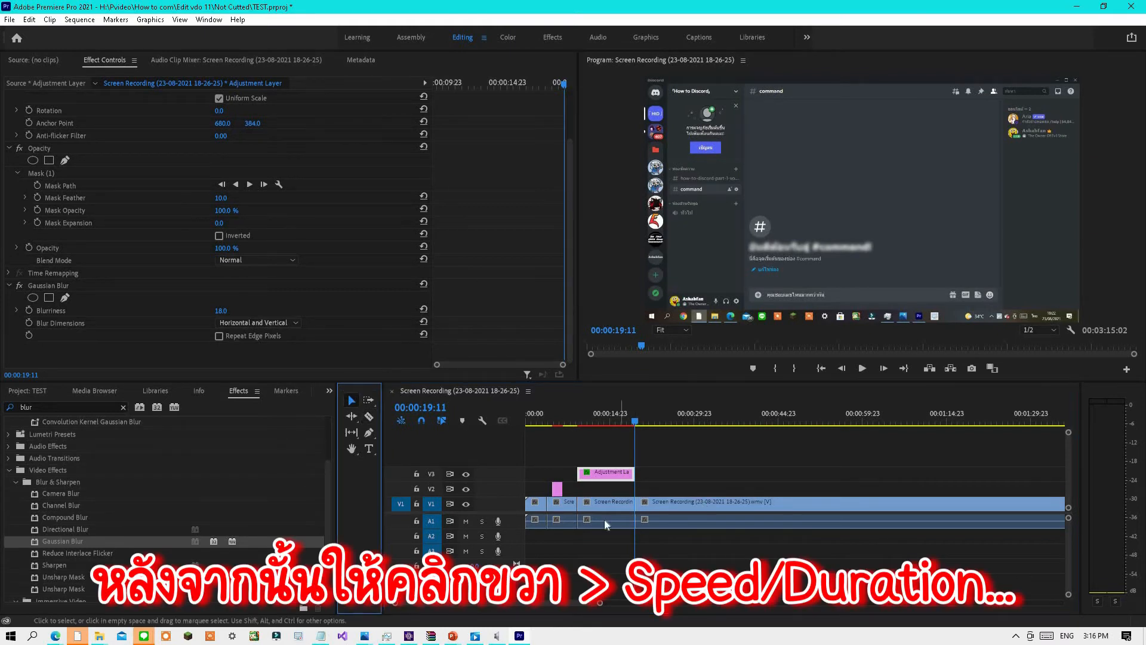
Set the speed of the middle split segment of the screen recording to 200%.
right_click(605, 503)
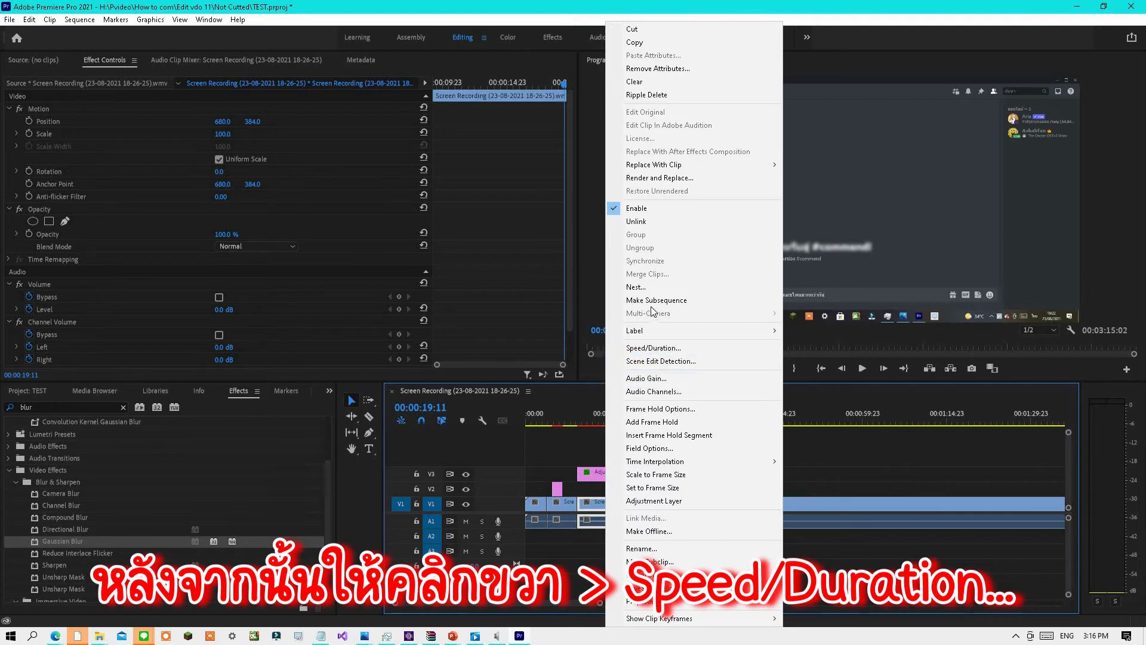
click(727, 343)
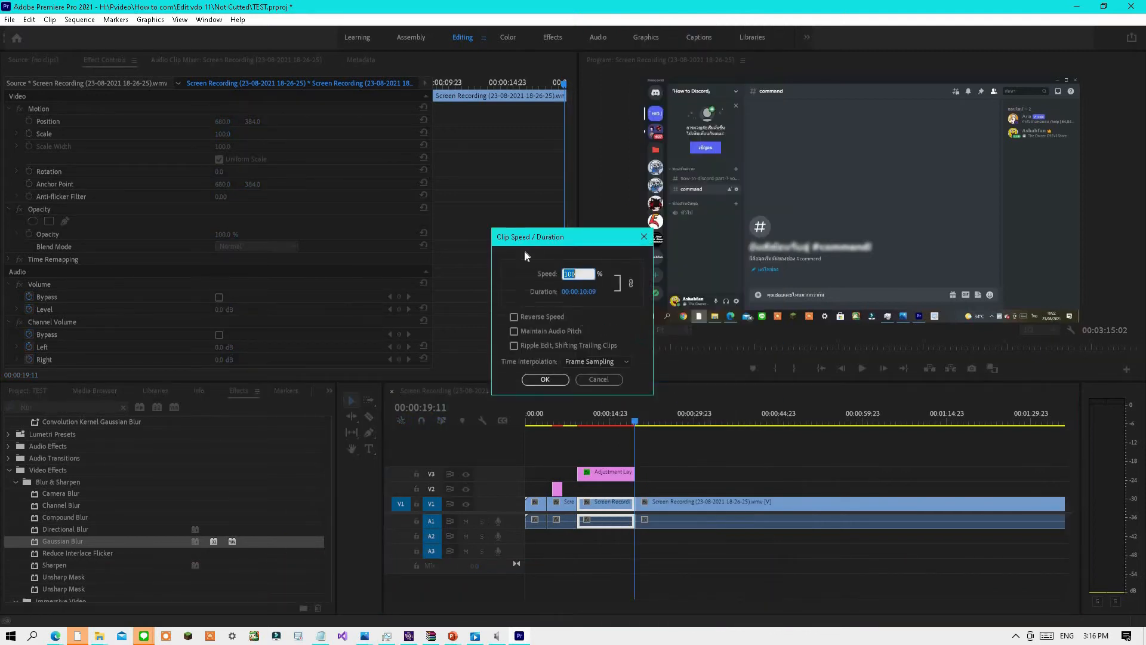
text(200)
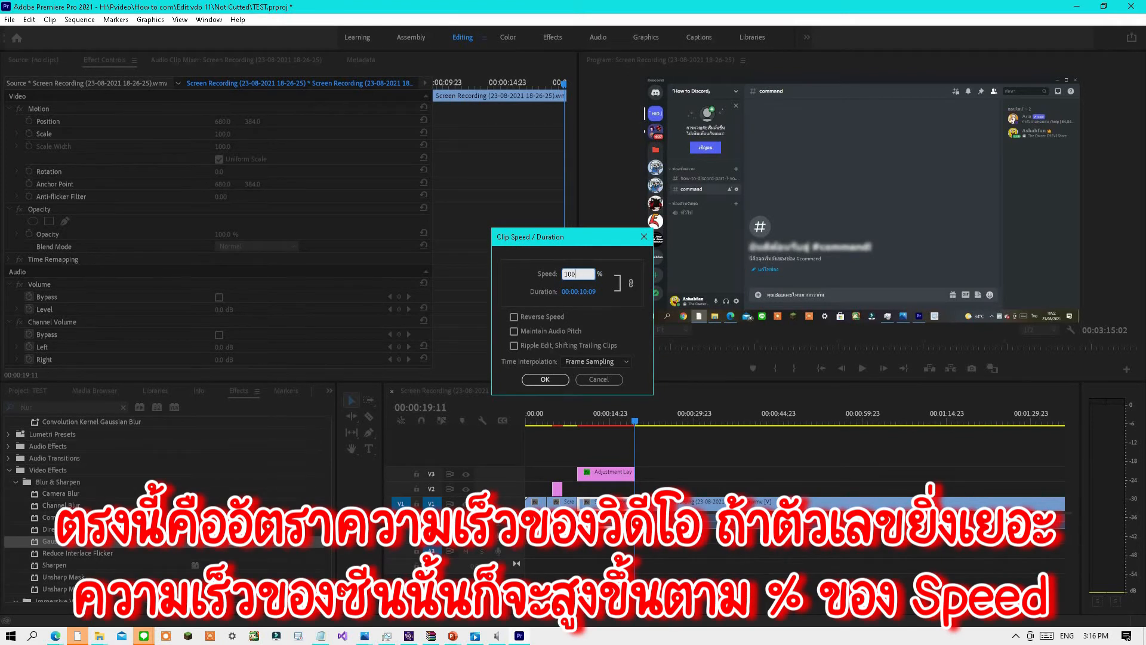
key(BackSpace)
key(BackSpace)
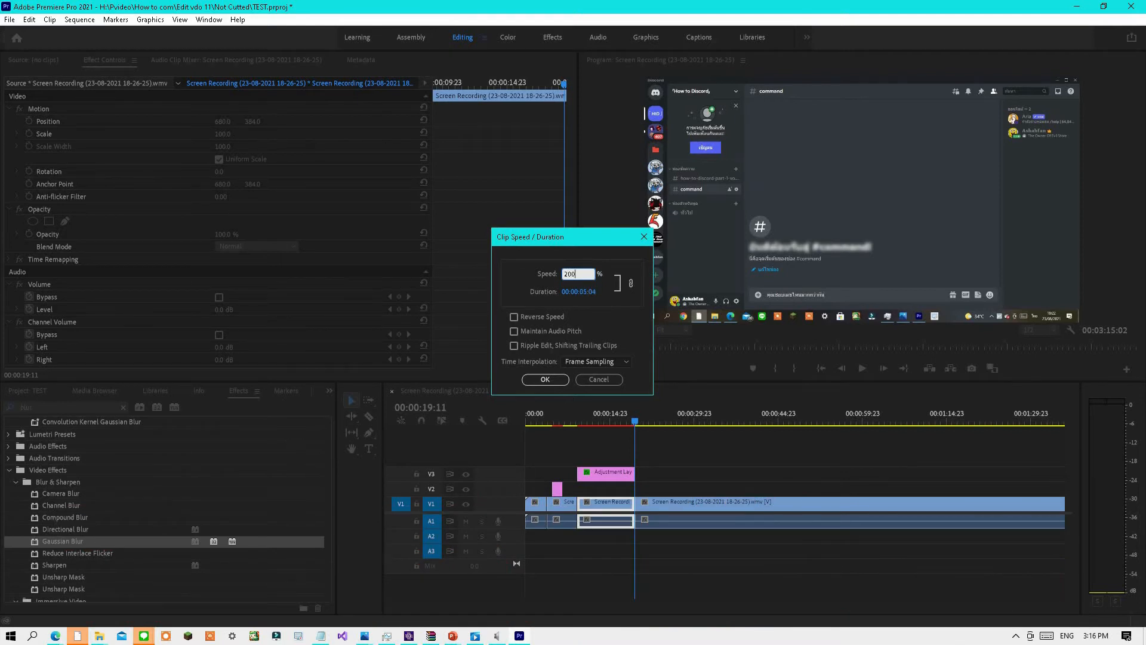
click(544, 380)
Move the following clip left to close the gap after the sped-up segment.
click(657, 508)
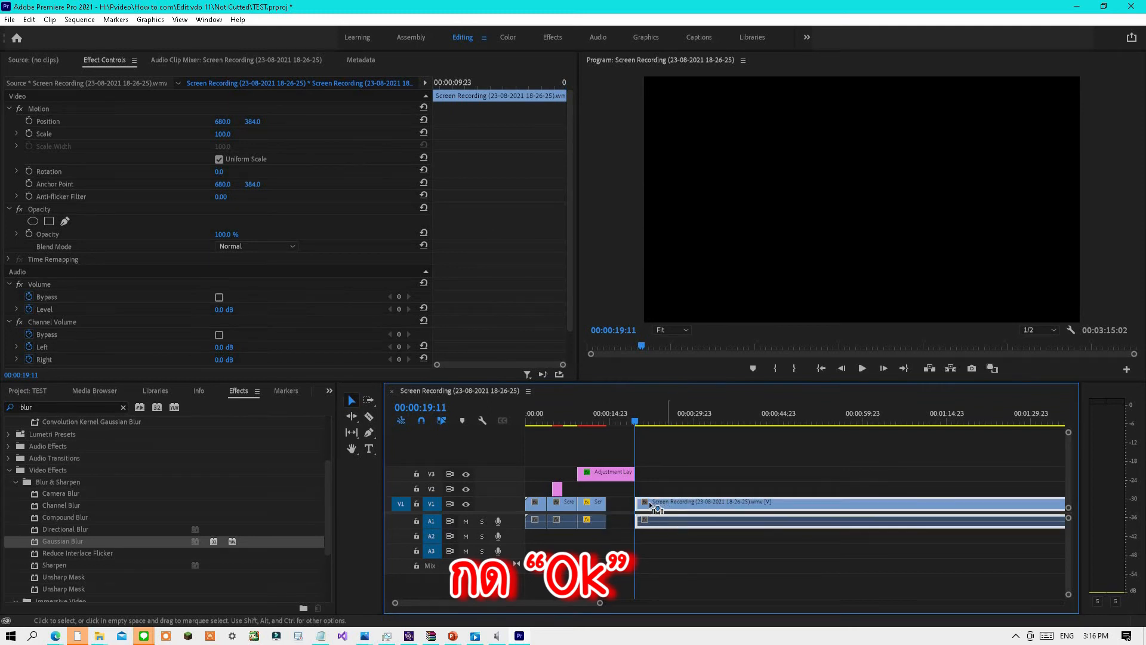
drag(657, 508, 629, 508)
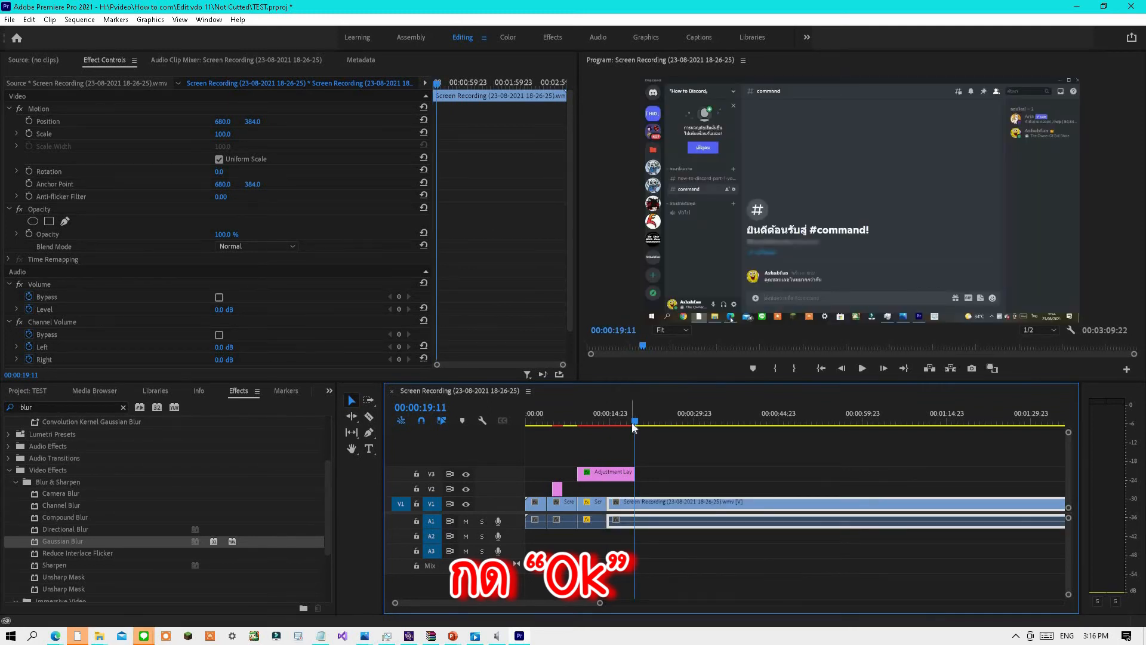
Play the sequence from about 00:00:08 to preview the sped-up segment.
drag(632, 422, 575, 421)
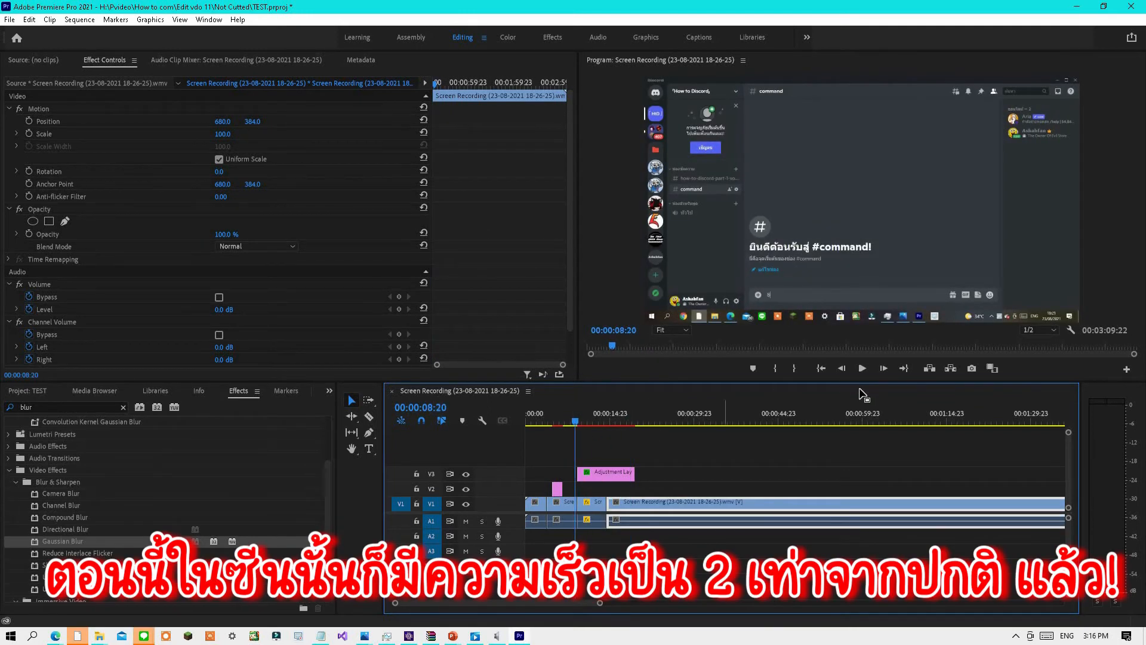
click(863, 368)
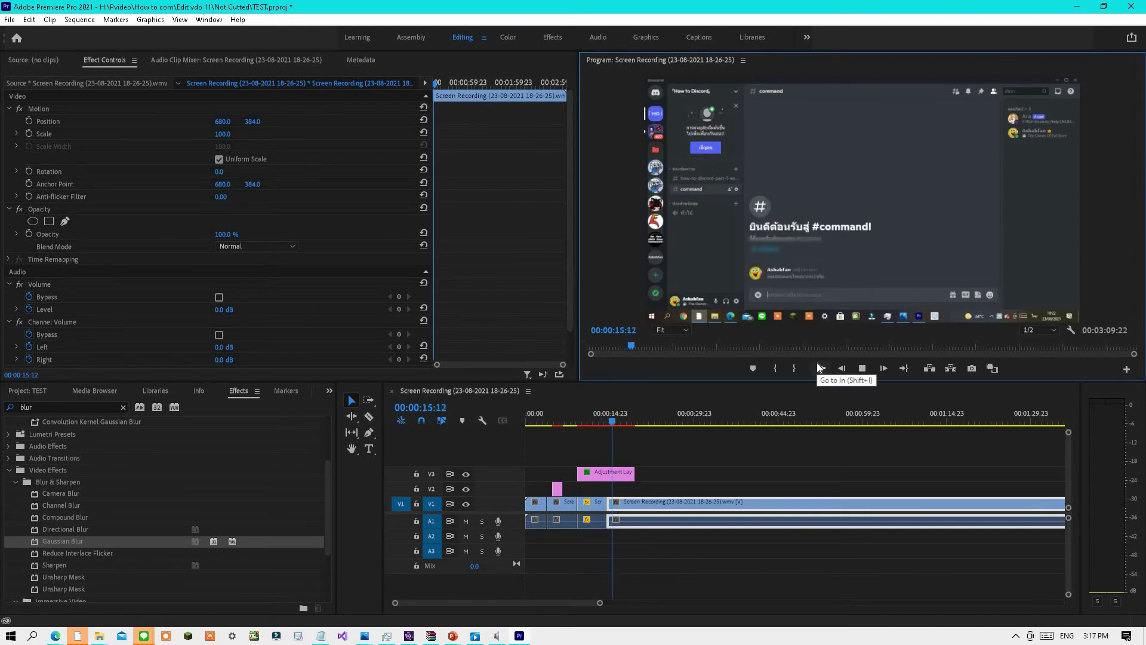
click(863, 369)
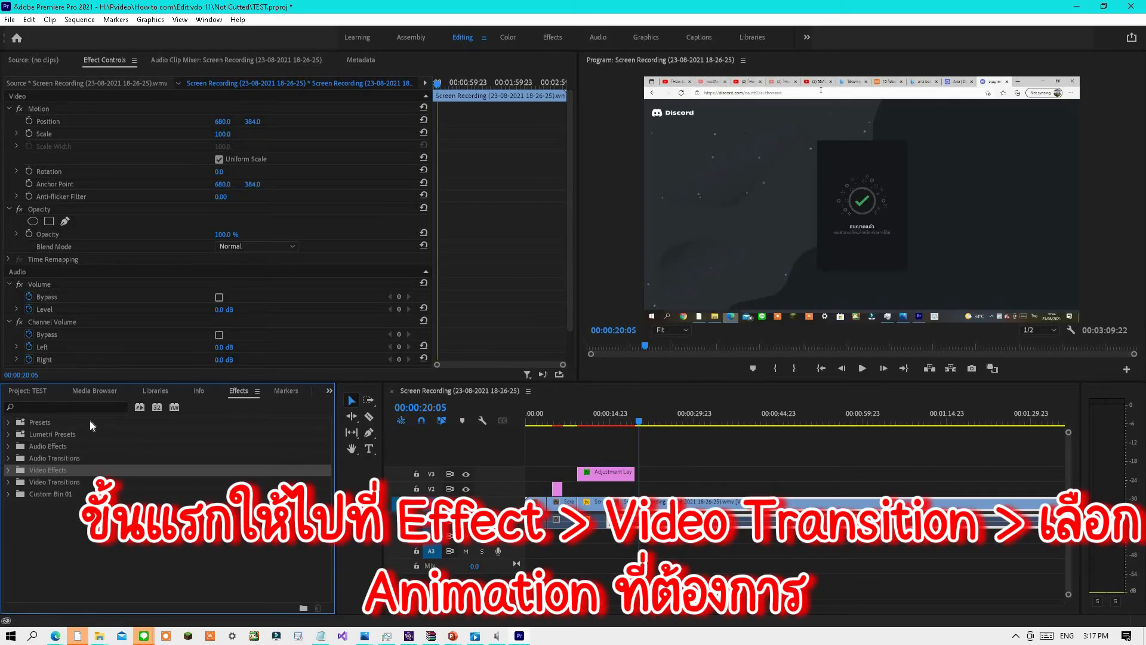
Apply the Cross Zoom video transition to the edit point after the sped-up segment.
click(24, 486)
click(9, 482)
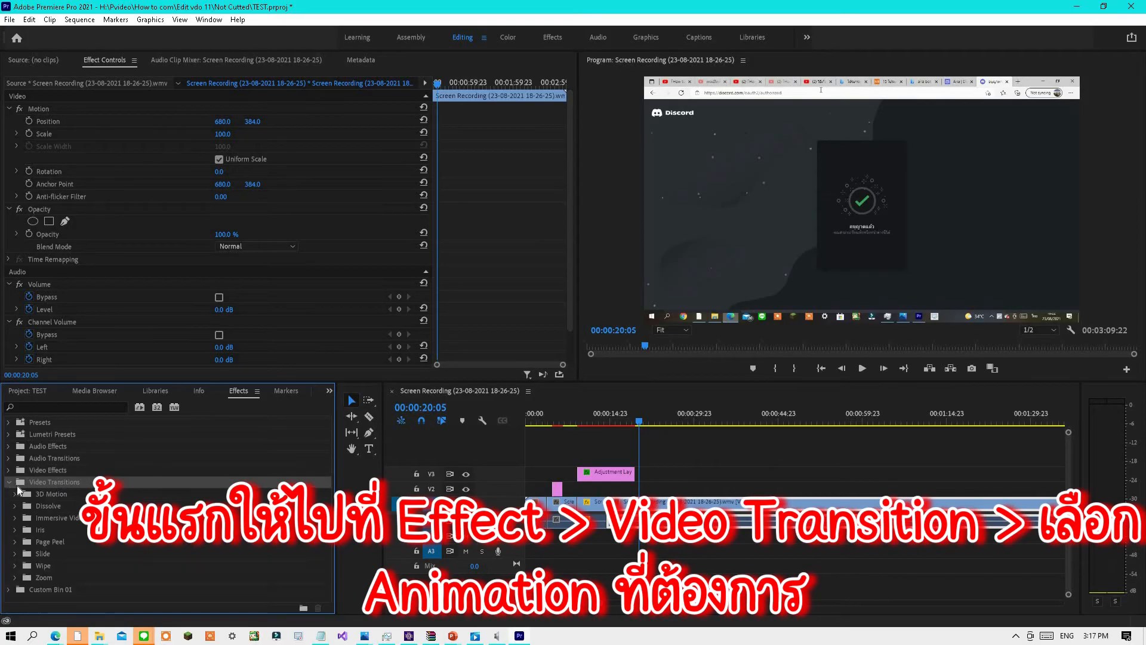
click(15, 577)
drag(52, 582, 407, 600)
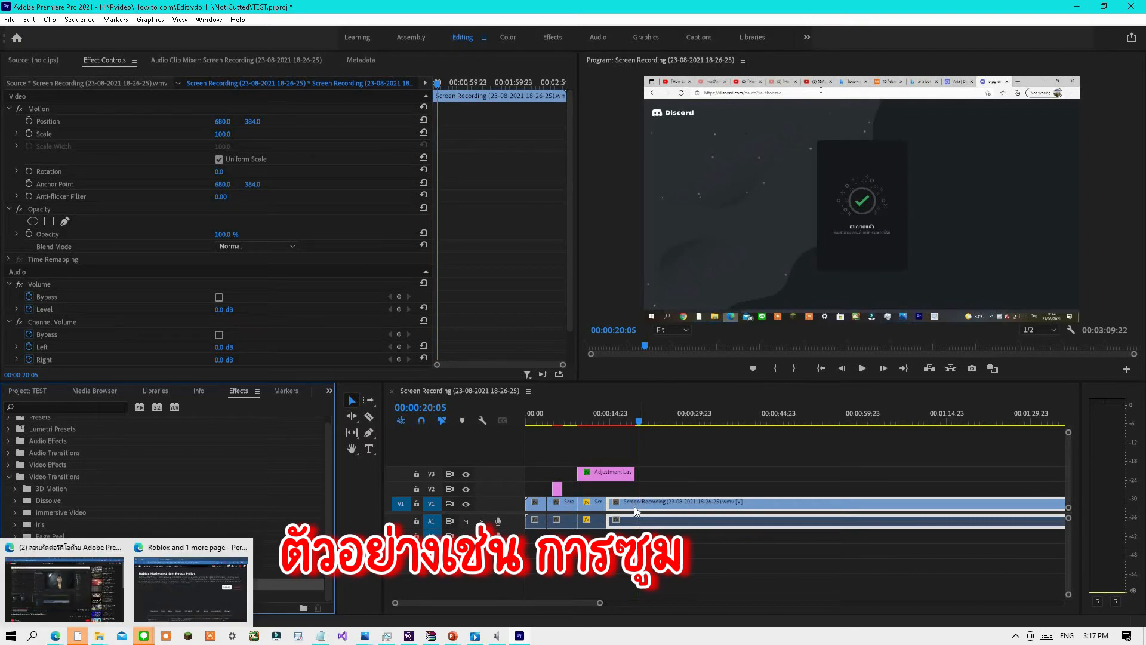
drag(78, 587, 605, 501)
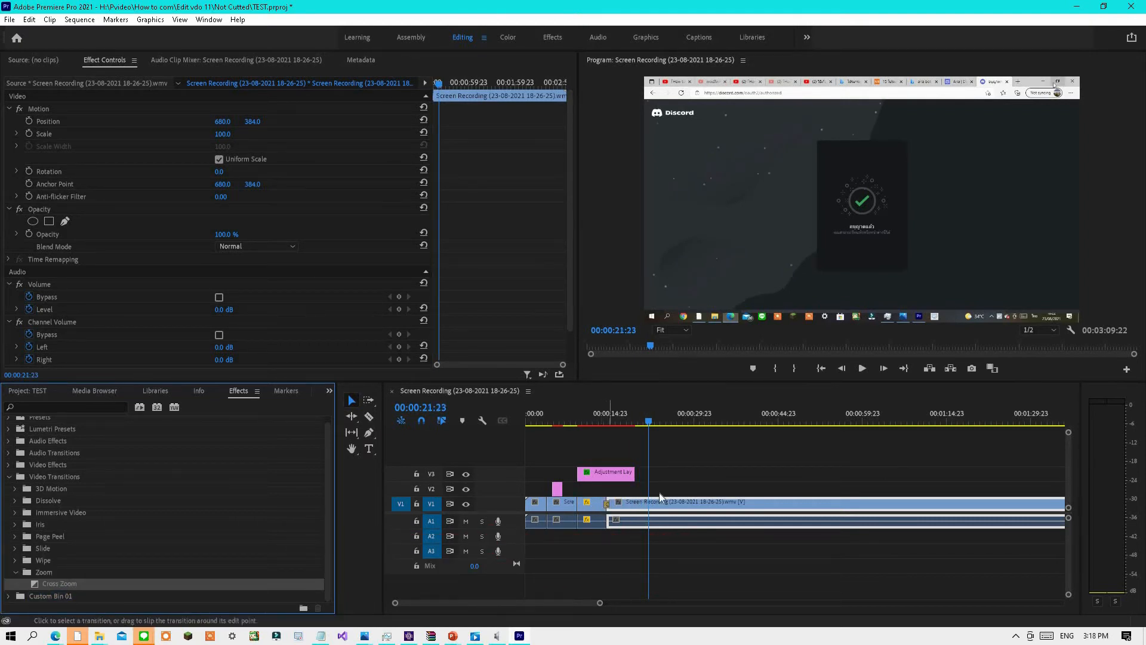
Play the sequence around the Cross Zoom transition to preview it.
drag(645, 424, 600, 425)
click(862, 366)
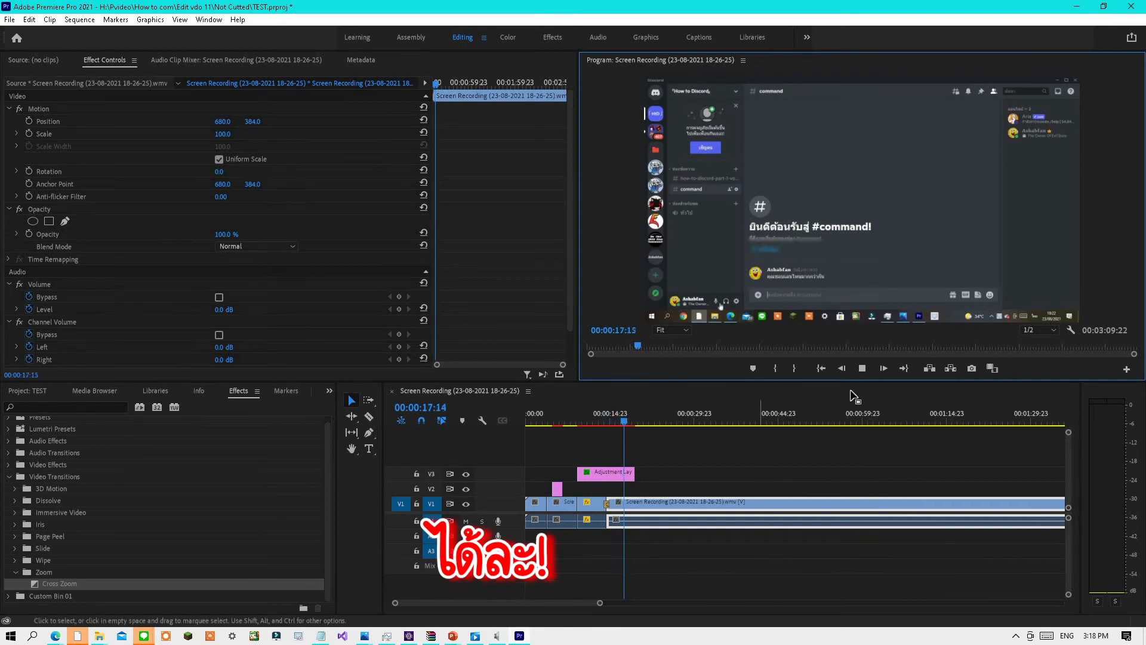
click(864, 369)
Lengthen the Cross Zoom transition by extending its edge on the zoomed-in timeline.
scroll(579, 492, up, 2)
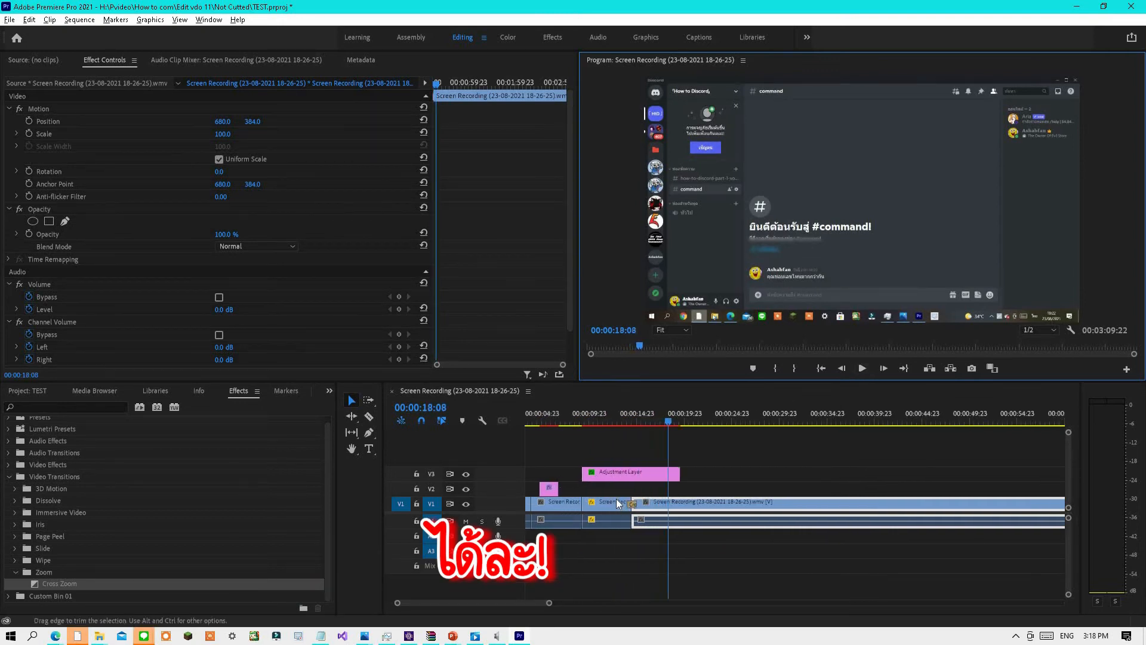
scroll(616, 499, up, 4)
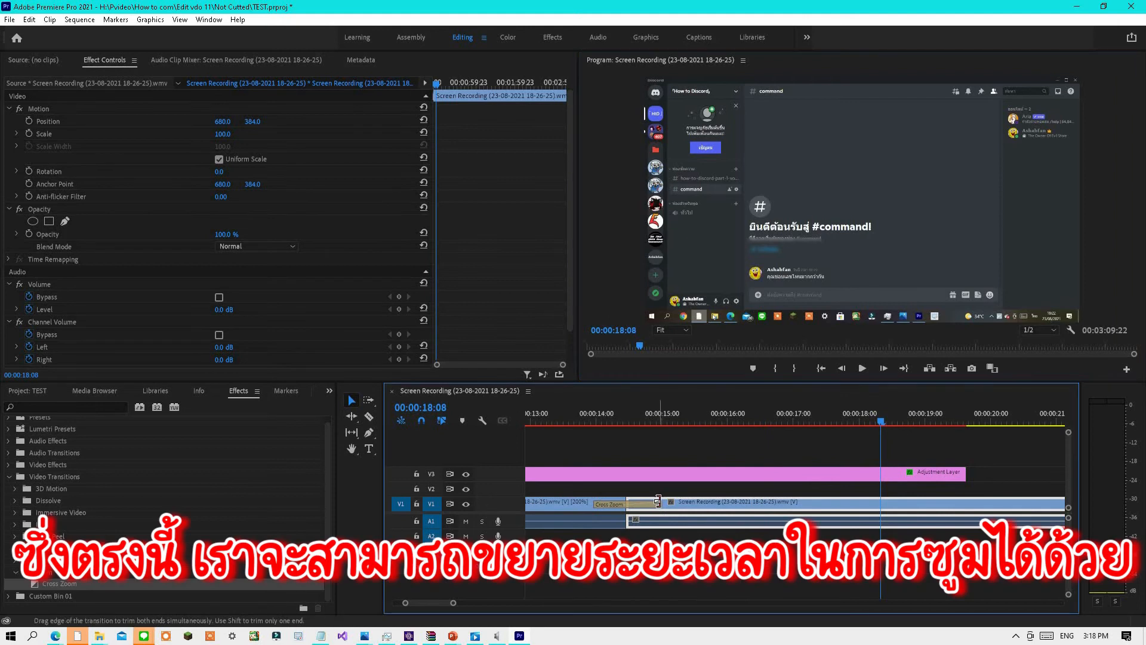
drag(658, 502, 694, 508)
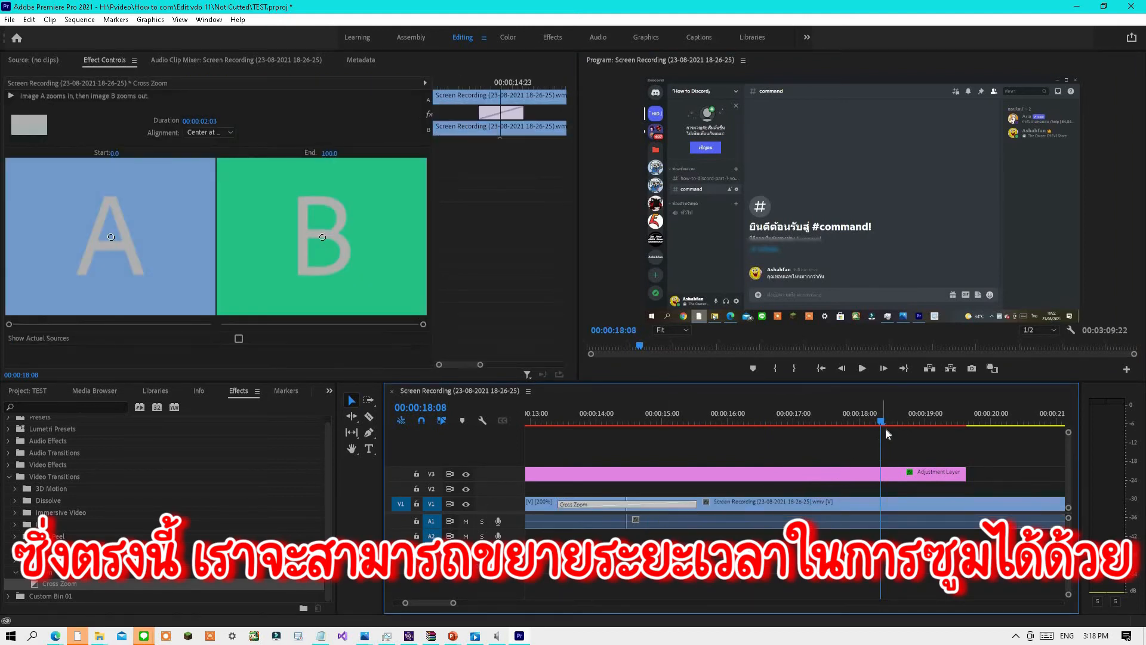
Play the sequence from about 00:00:13 to preview the lengthened Cross Zoom transition.
drag(880, 421, 867, 421)
drag(789, 440, 544, 431)
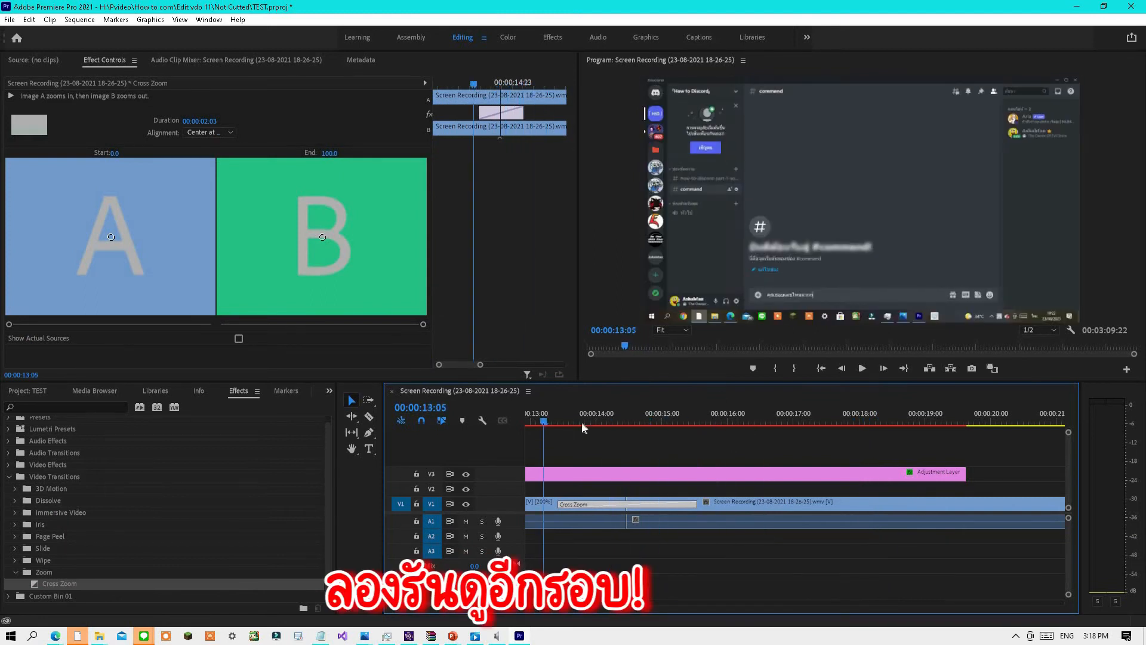
click(863, 368)
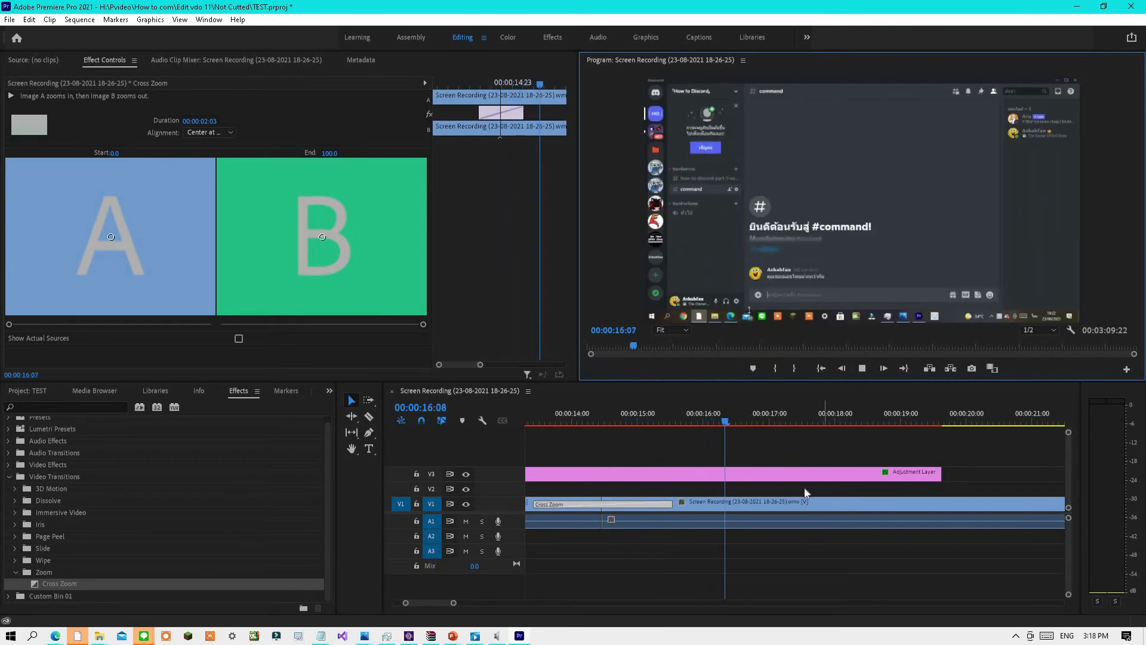
scroll(813, 480, down, 5)
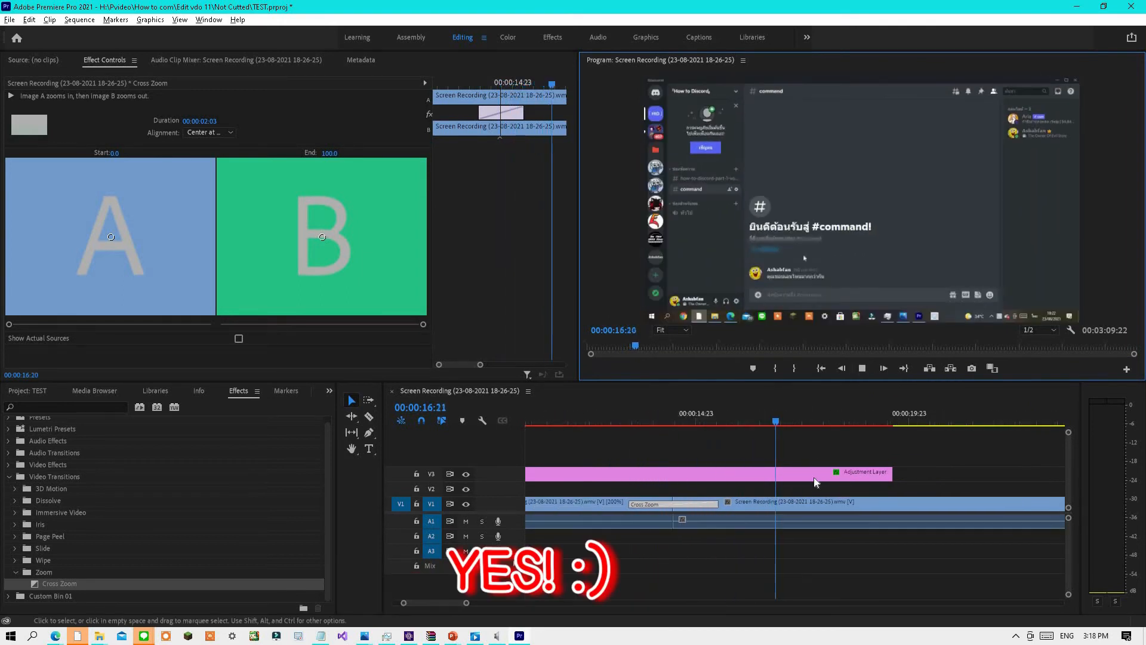
click(861, 369)
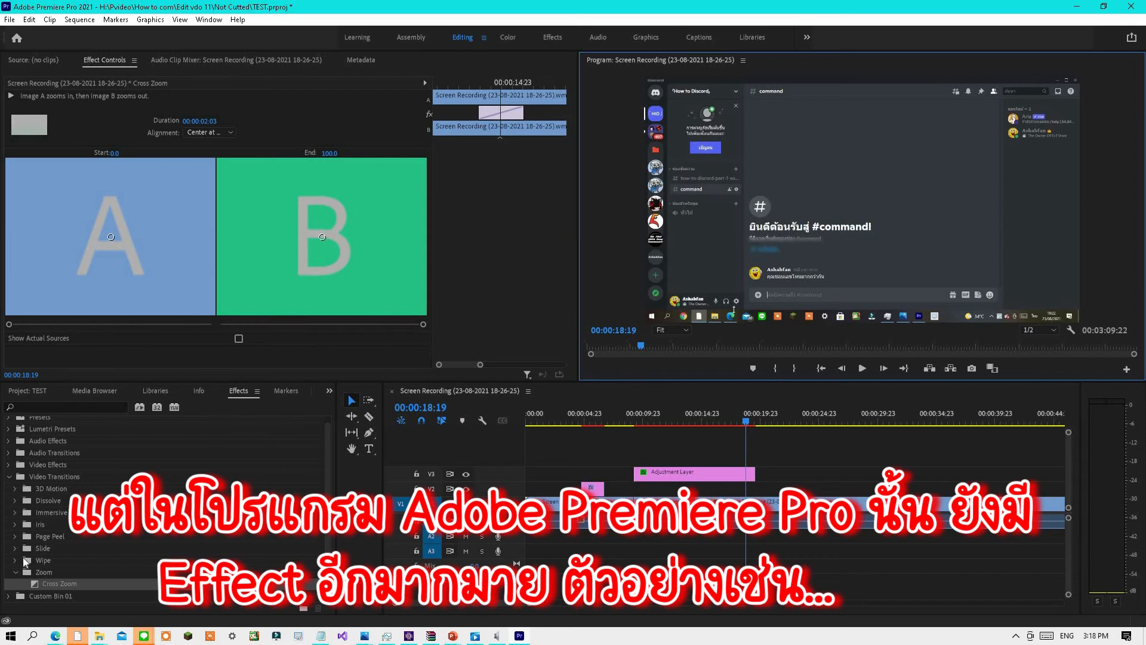
Cut the main clip at the playhead with the Razor tool and apply a Cube Spin transition at the cut.
click(15, 490)
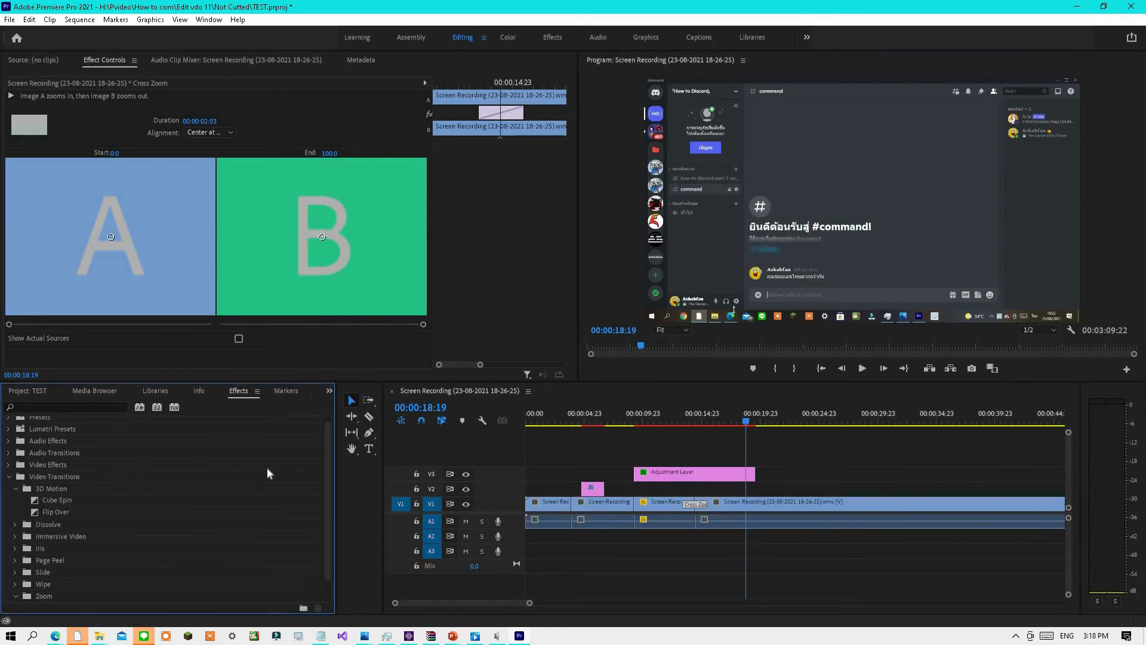
click(369, 417)
click(745, 504)
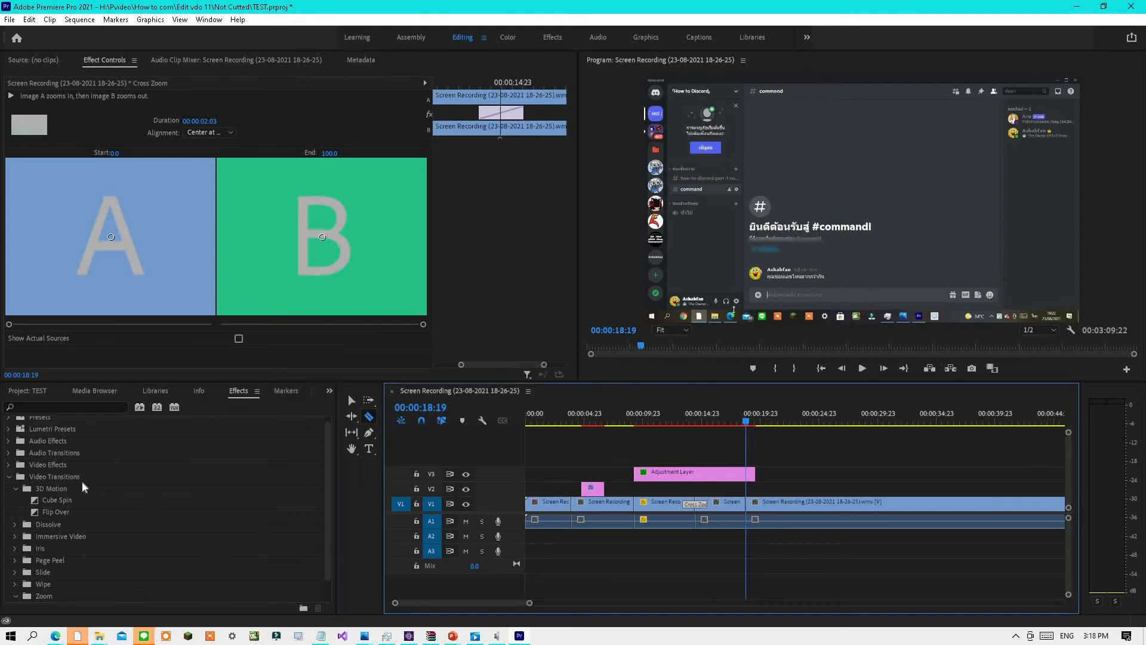
click(54, 501)
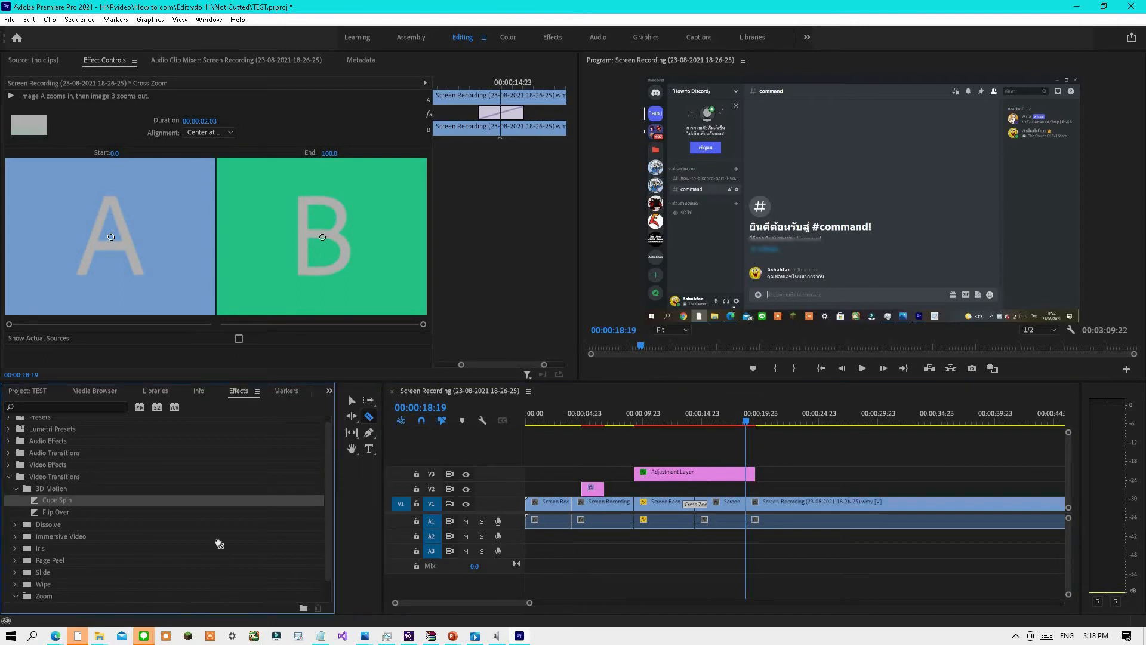
drag(220, 544, 748, 504)
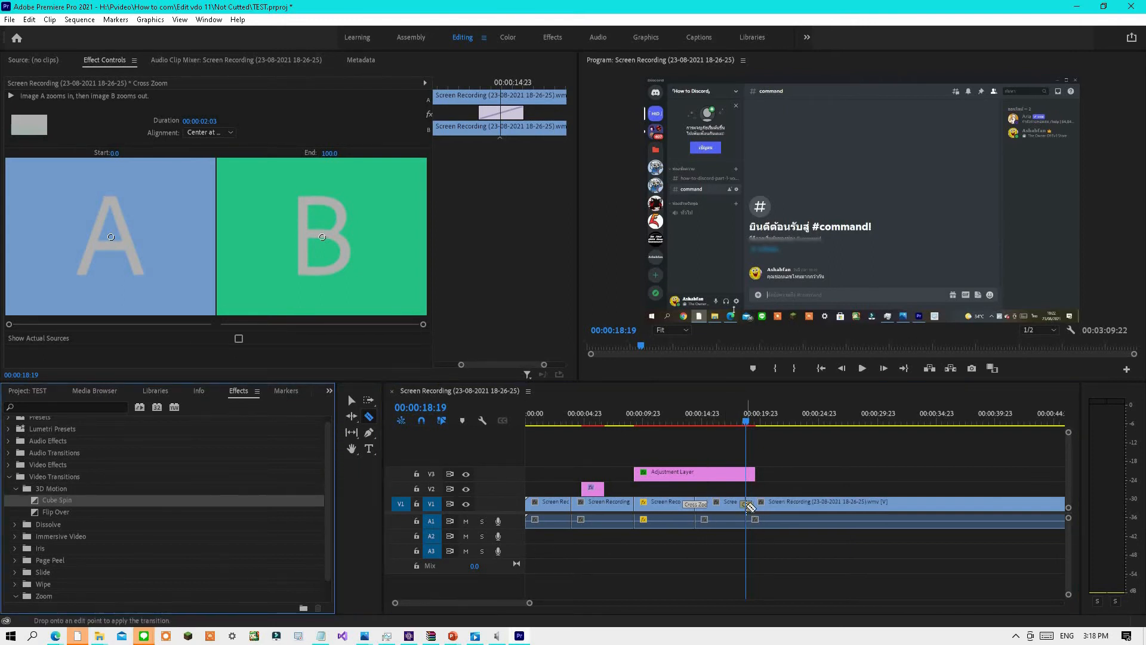
Play the sequence around the Cube Spin transition to preview it.
mouse_move(746, 422)
mouse_down()
mouse_move(731, 427)
mouse_move(756, 425)
mouse_up()
click(862, 368)
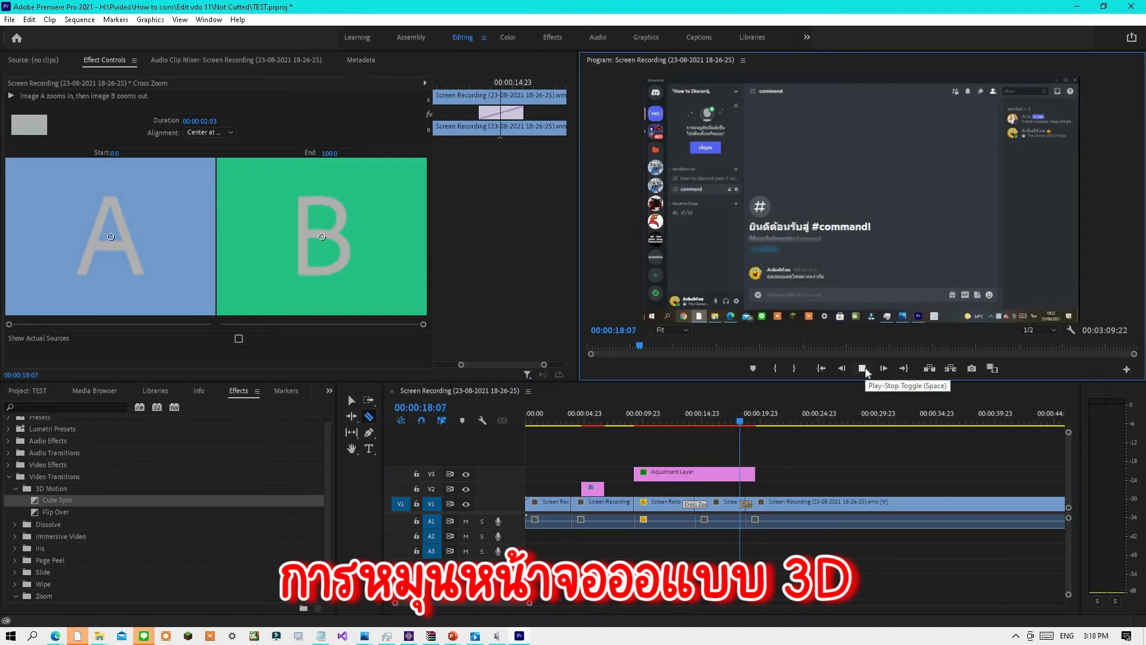
click(864, 371)
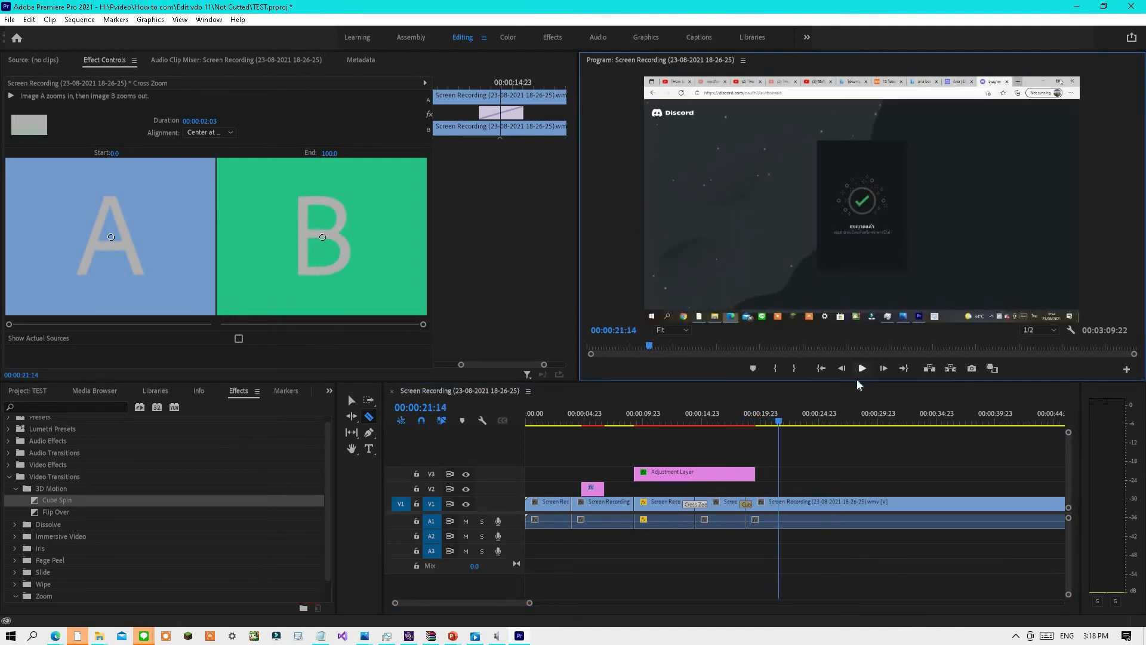
scroll(847, 480, up, 4)
drag(913, 426, 898, 419)
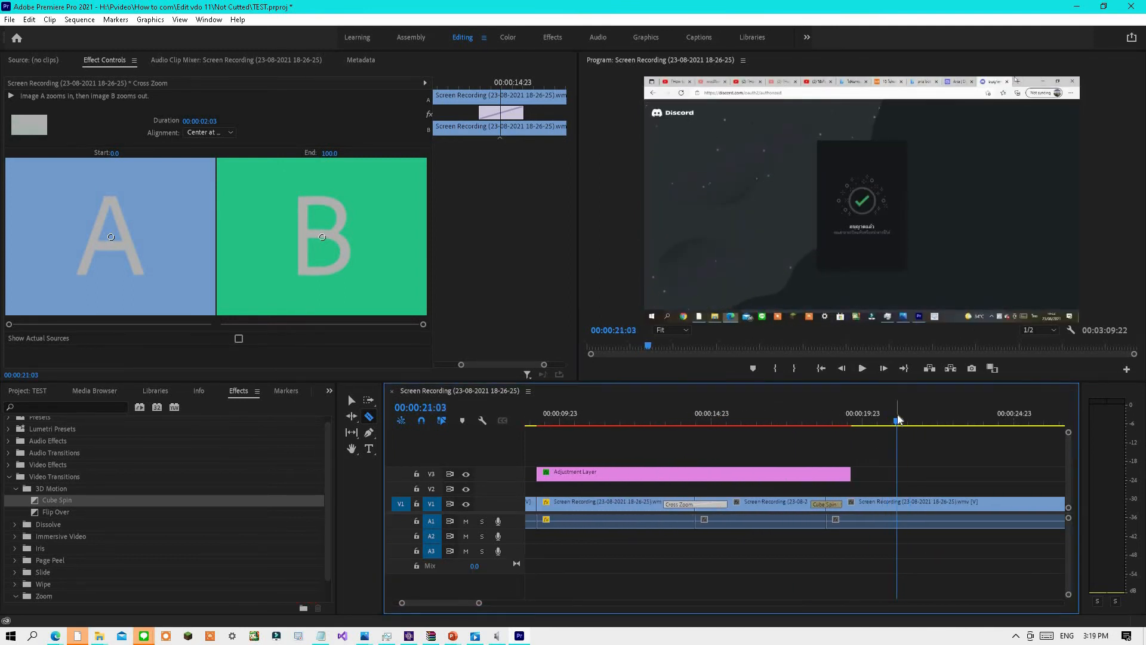
click(865, 368)
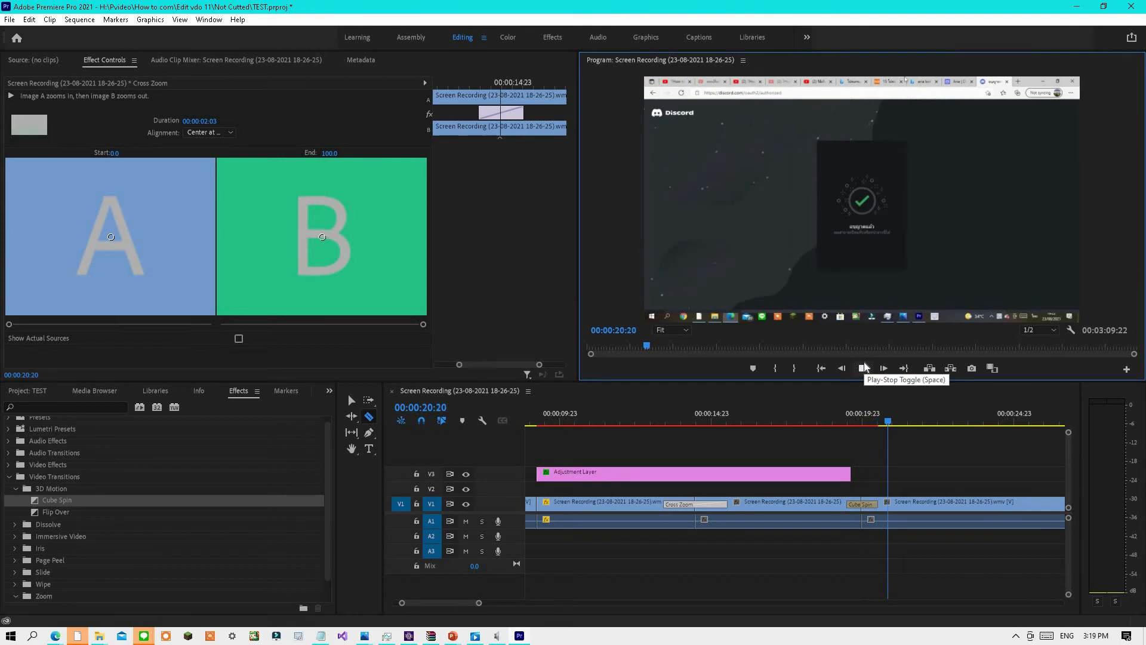
click(864, 368)
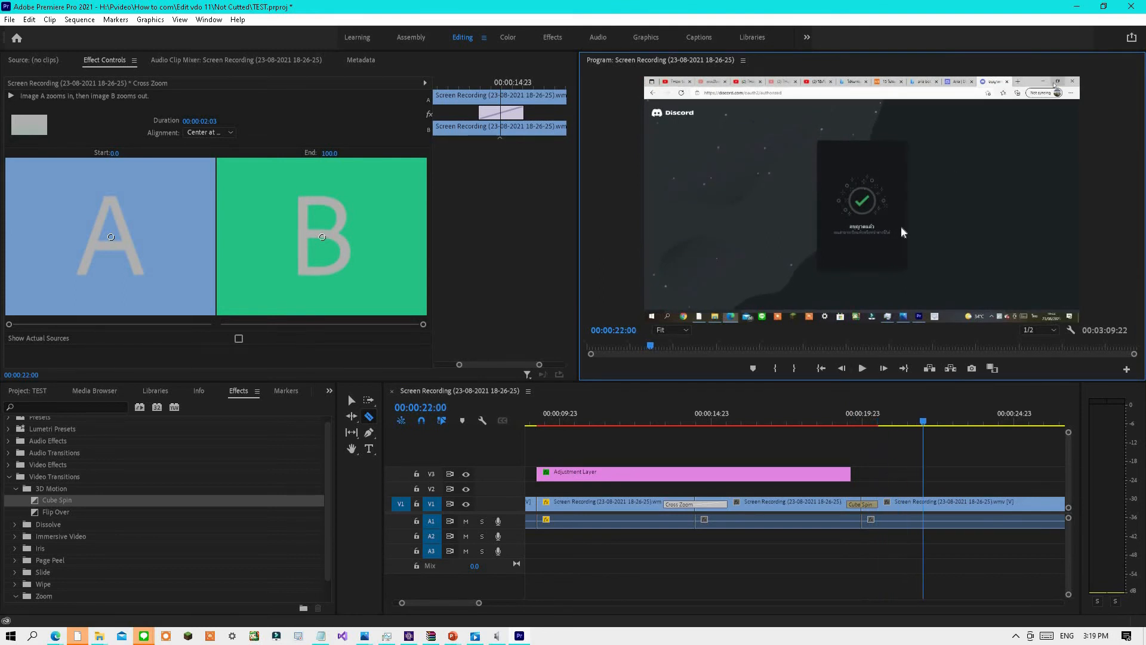
Cut the clip at about 00:00:22 with the Razor tool, apply a Flip Over transition there, and preview it.
click(931, 504)
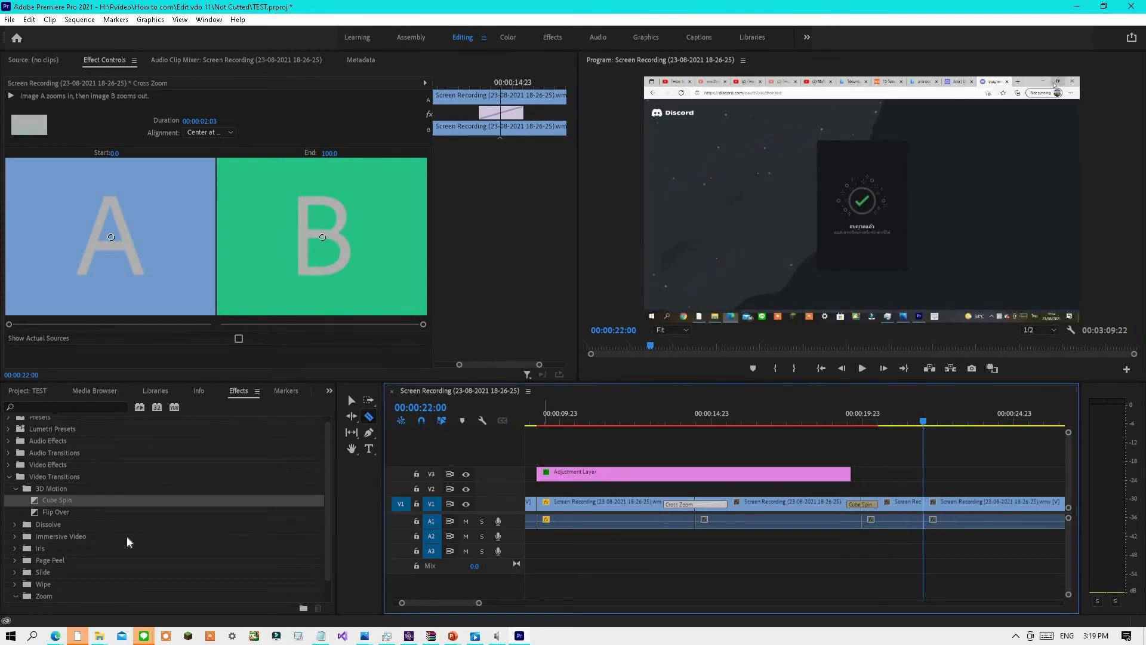
click(77, 512)
drag(77, 512, 925, 505)
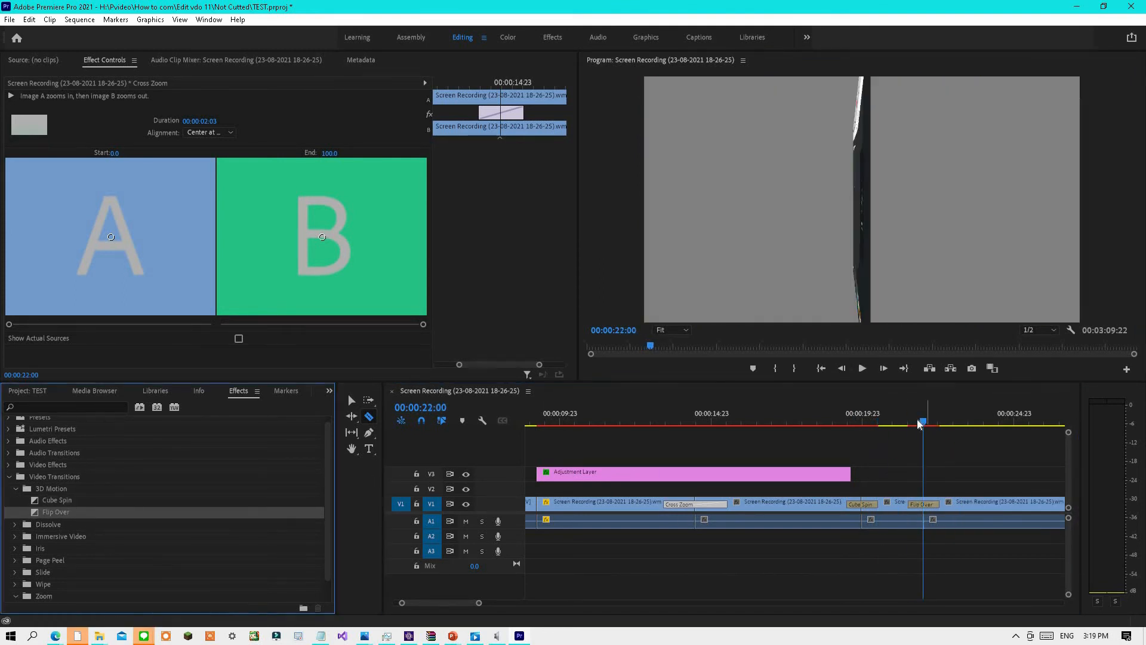
key(Up)
click(861, 368)
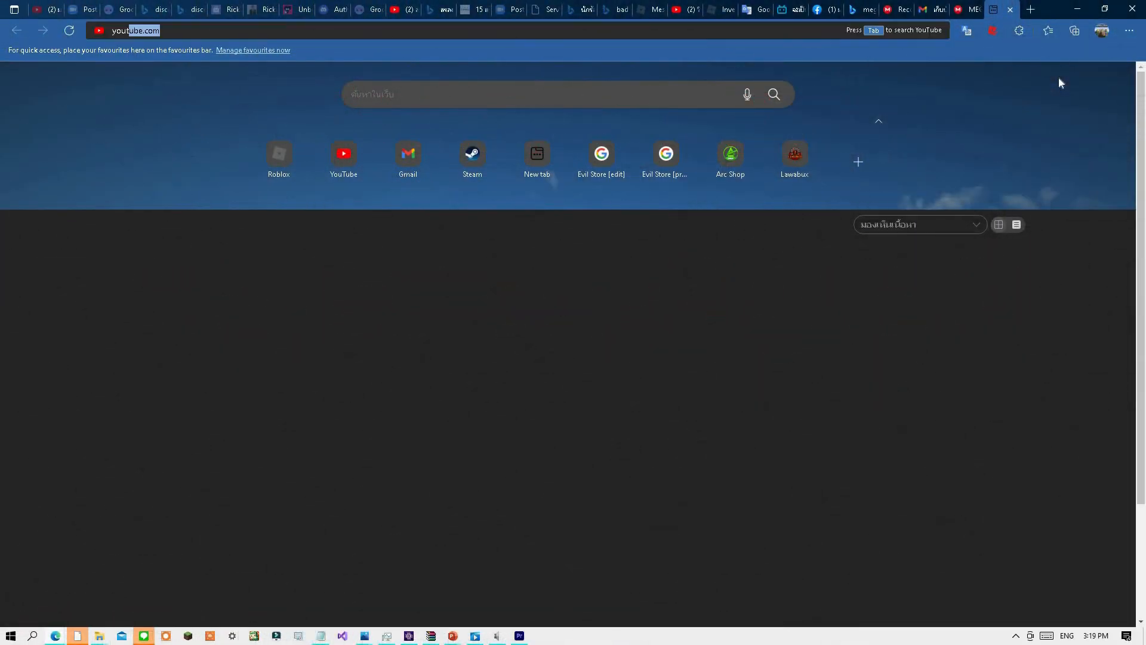
Switch to the web browser, open studio.youtube.com, and go to YouTube Studio's Audio Library.
text(youtube)
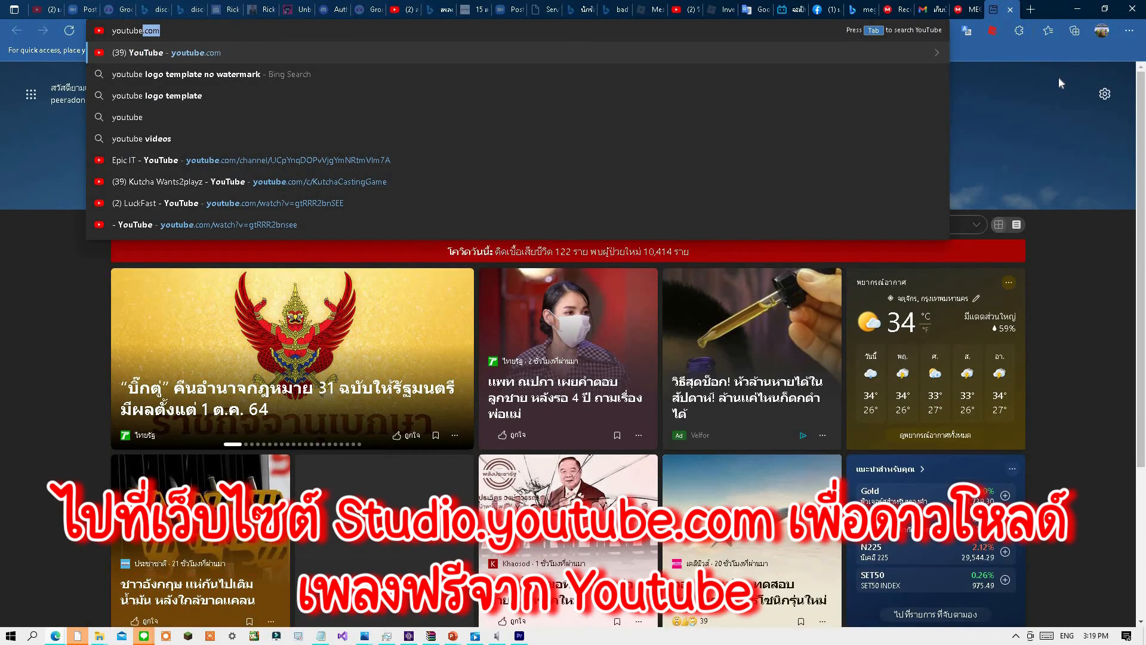
key(BackSpace)
key(BackSpace)
key(BackSpace)
key(BackSpace)
key(BackSpace)
key(BackSpace)
key(BackSpace)
text(studio)
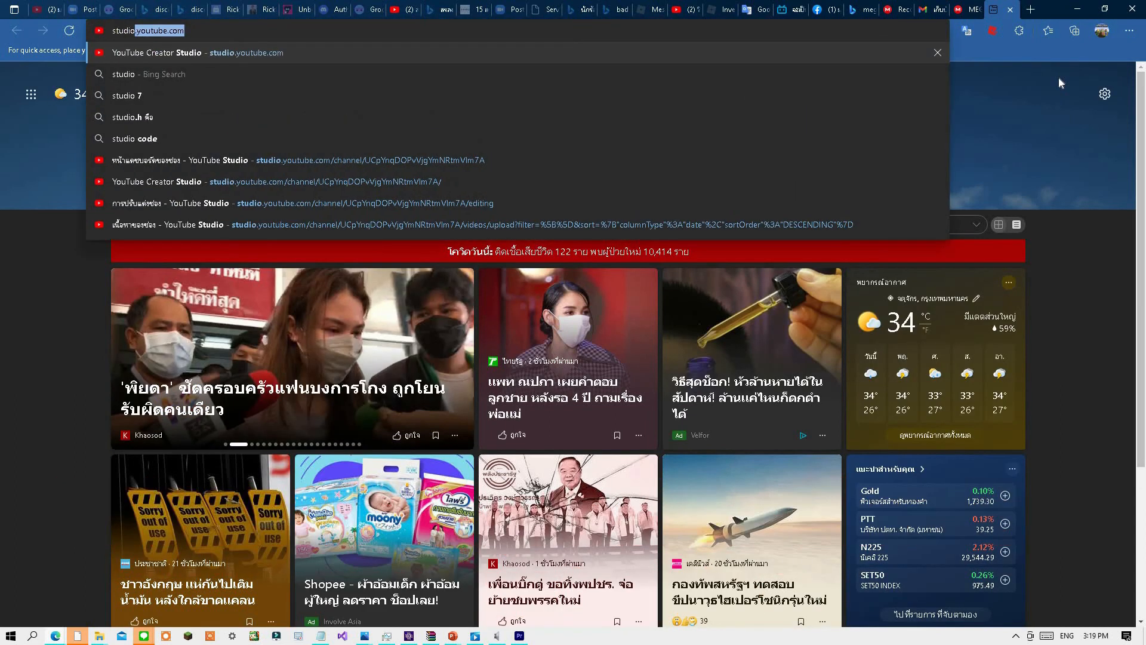
key(Return)
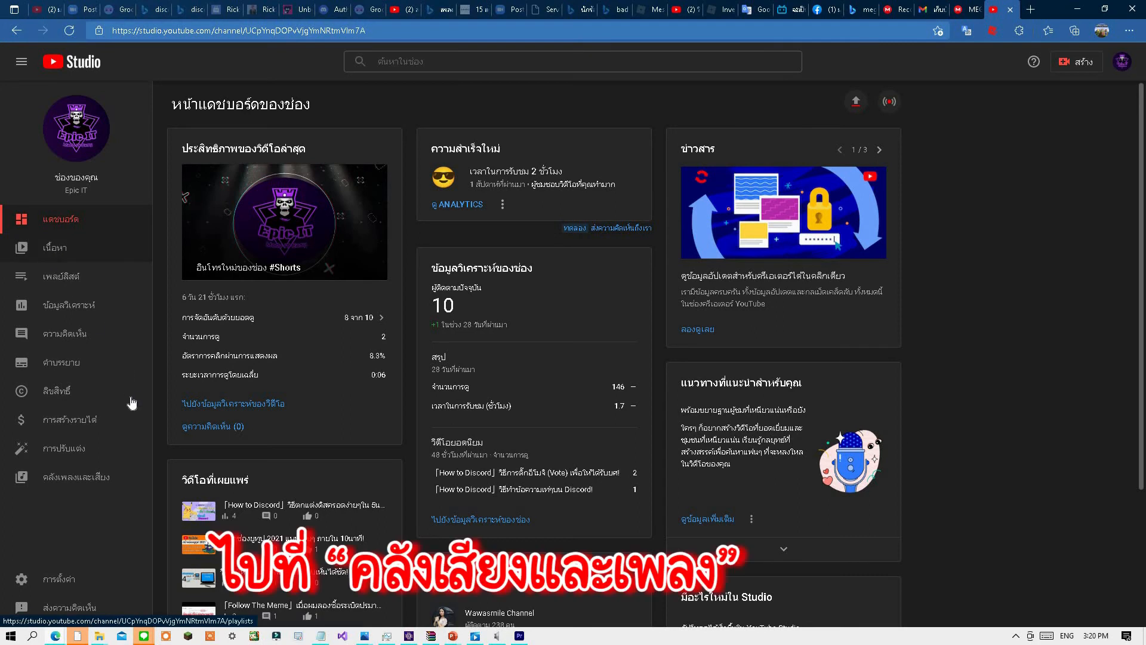
click(101, 488)
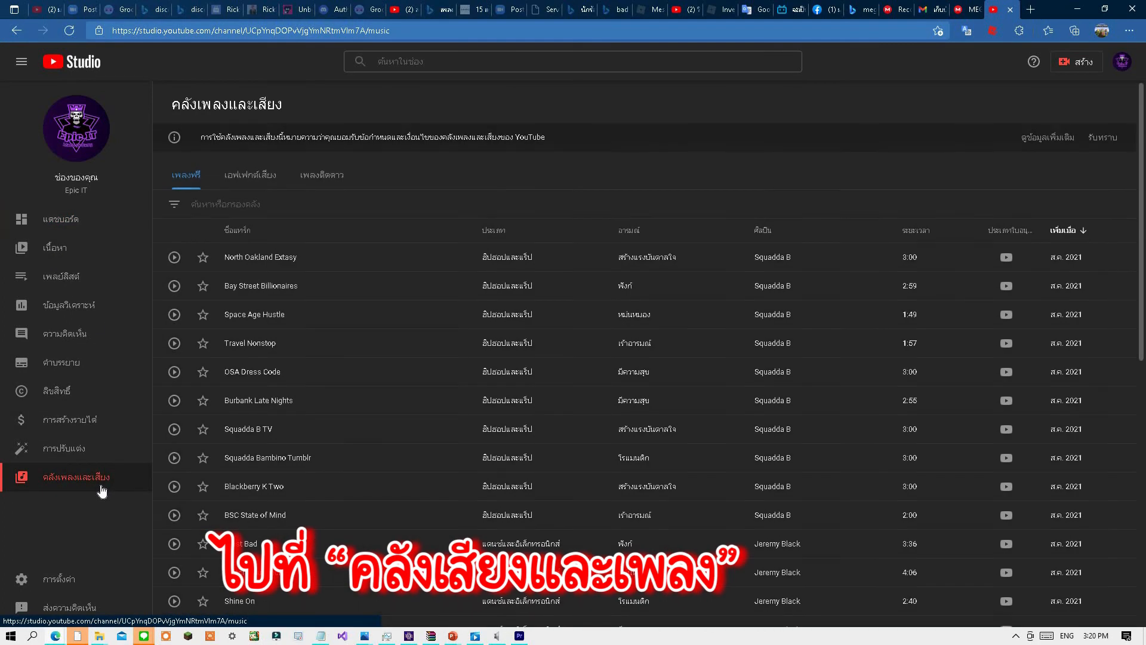
Browse the Audio Library's free music list and preview several tracks.
scroll(367, 321, down, 9)
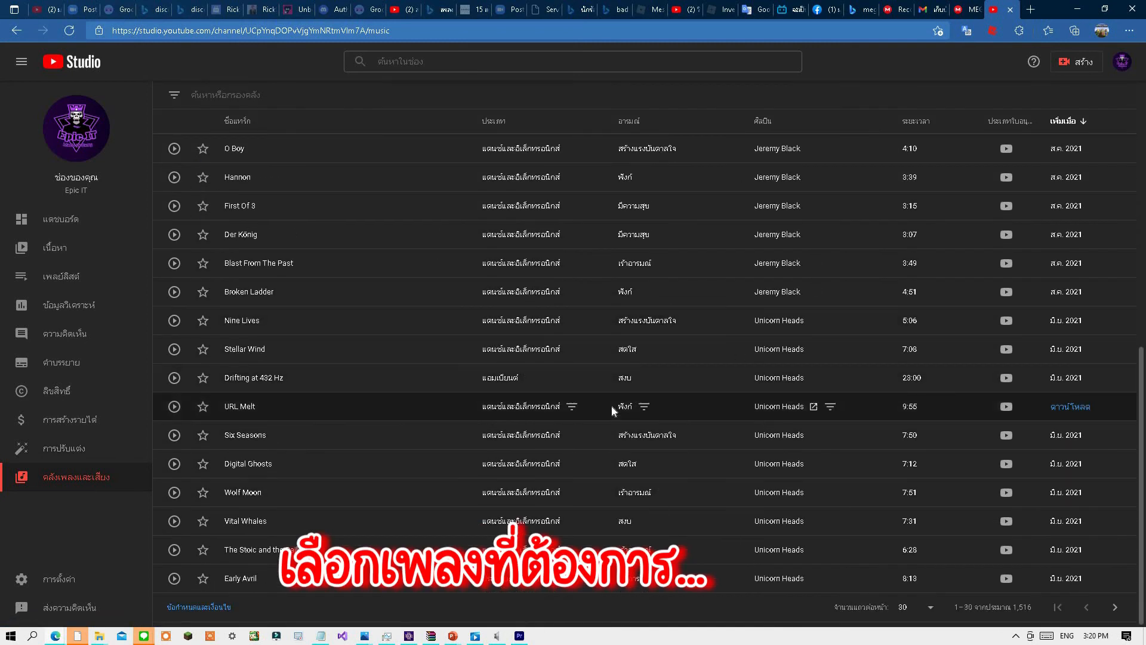
click(926, 607)
click(920, 604)
scroll(758, 374, down, 10)
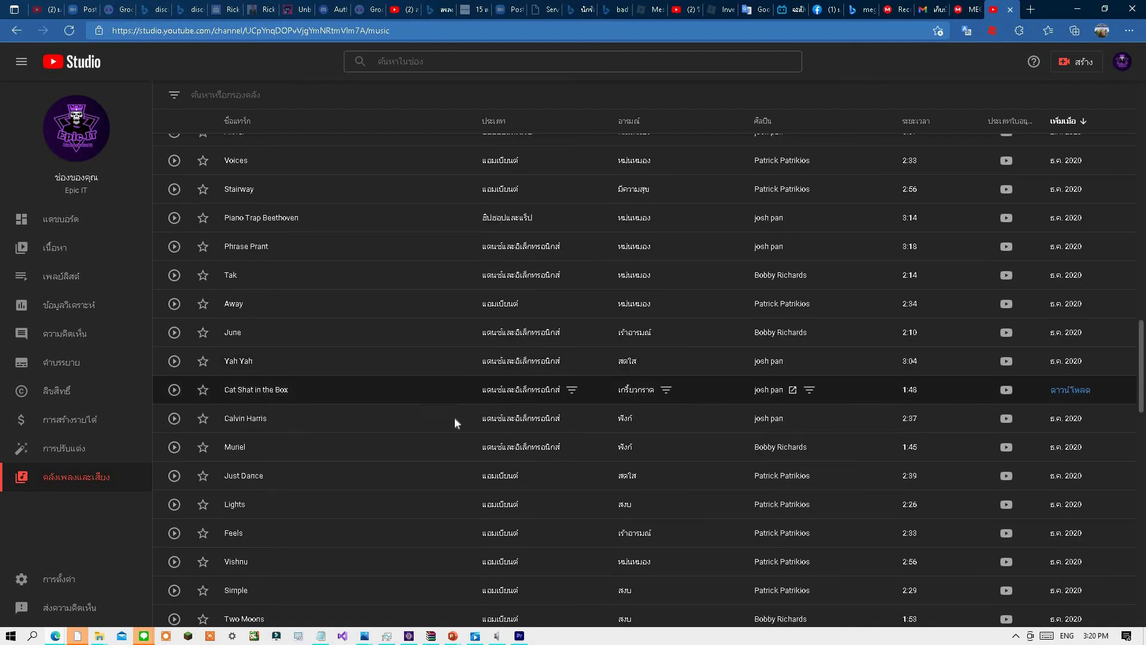
click(173, 333)
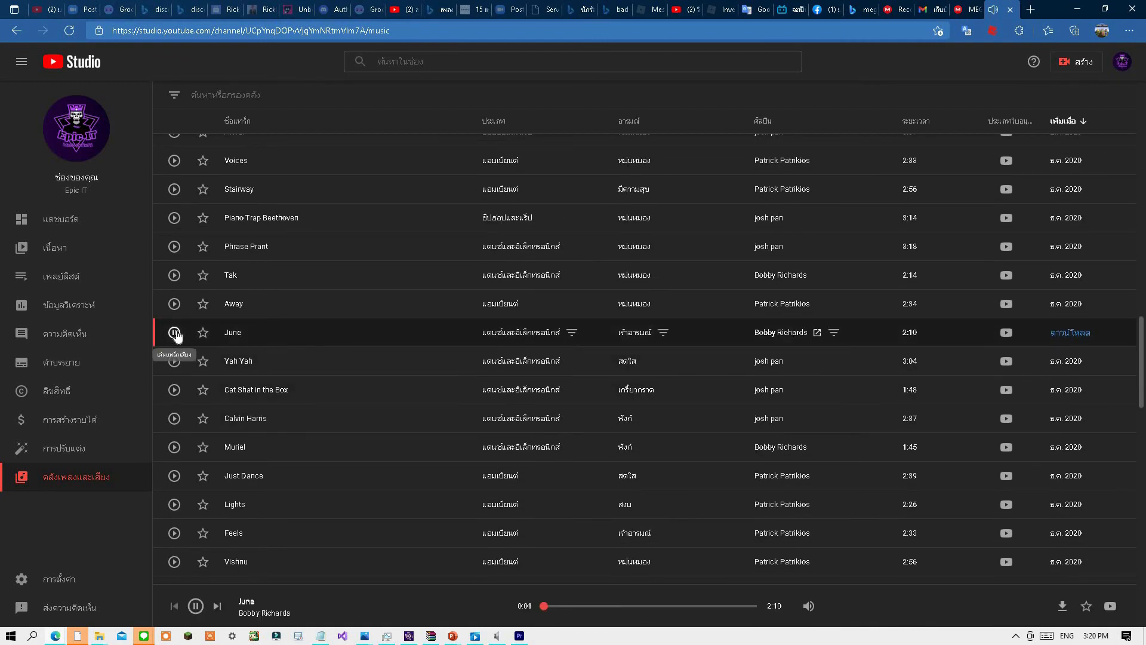
click(175, 275)
click(174, 218)
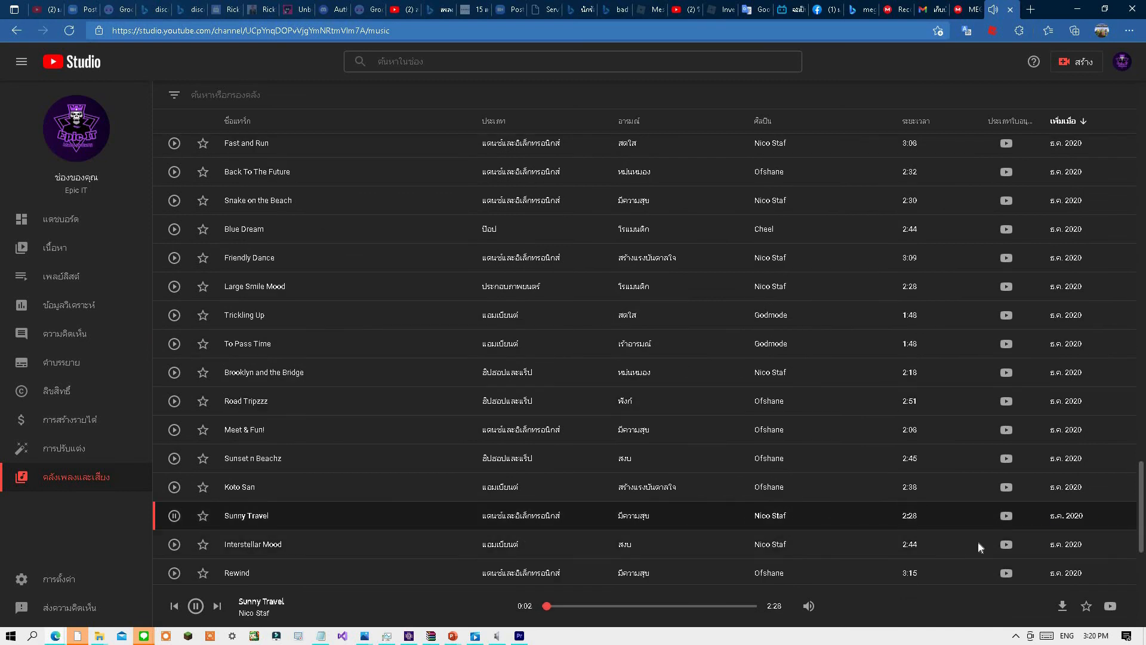
Download the track "Sunny Travel" by Nico Staf and stop its playback.
click(1064, 517)
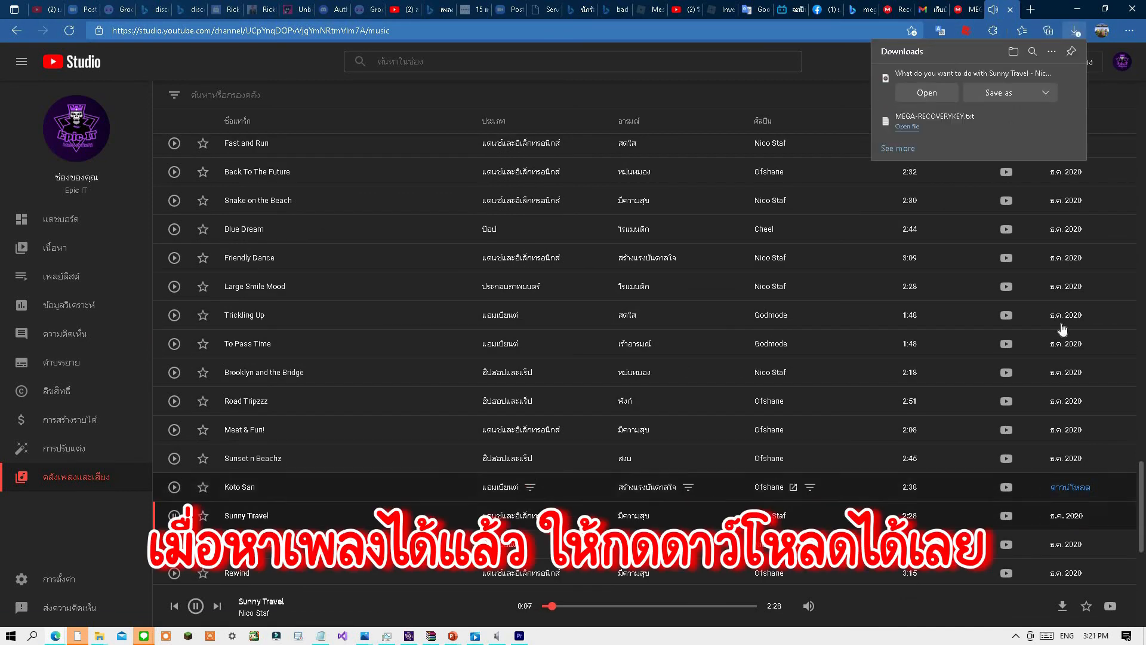
click(1044, 121)
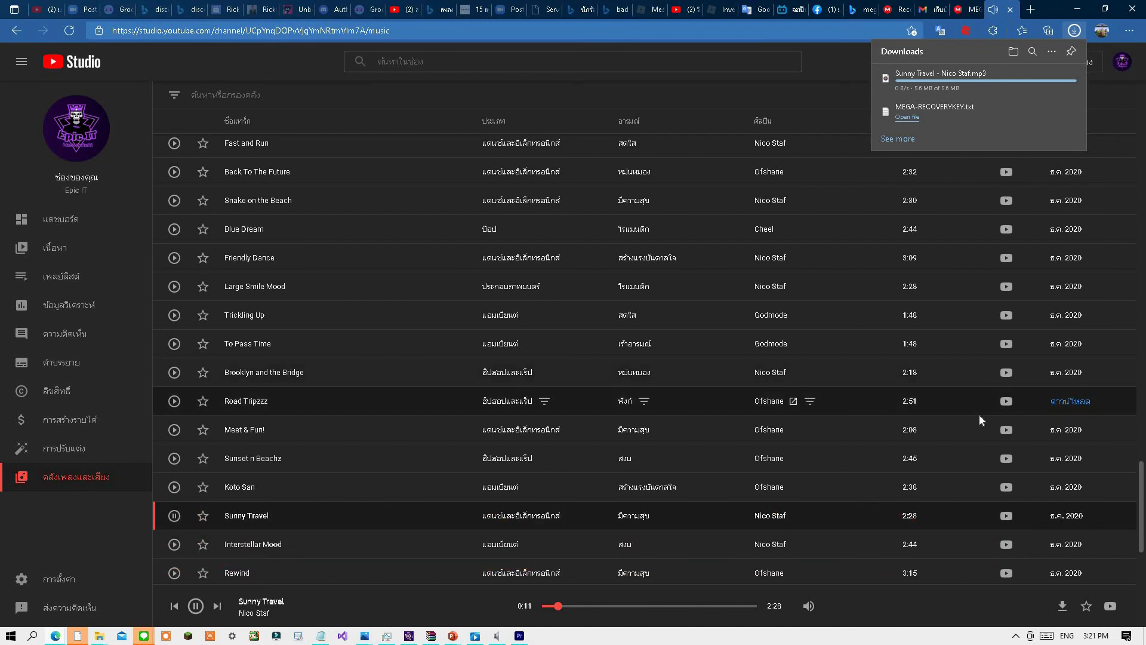
click(196, 606)
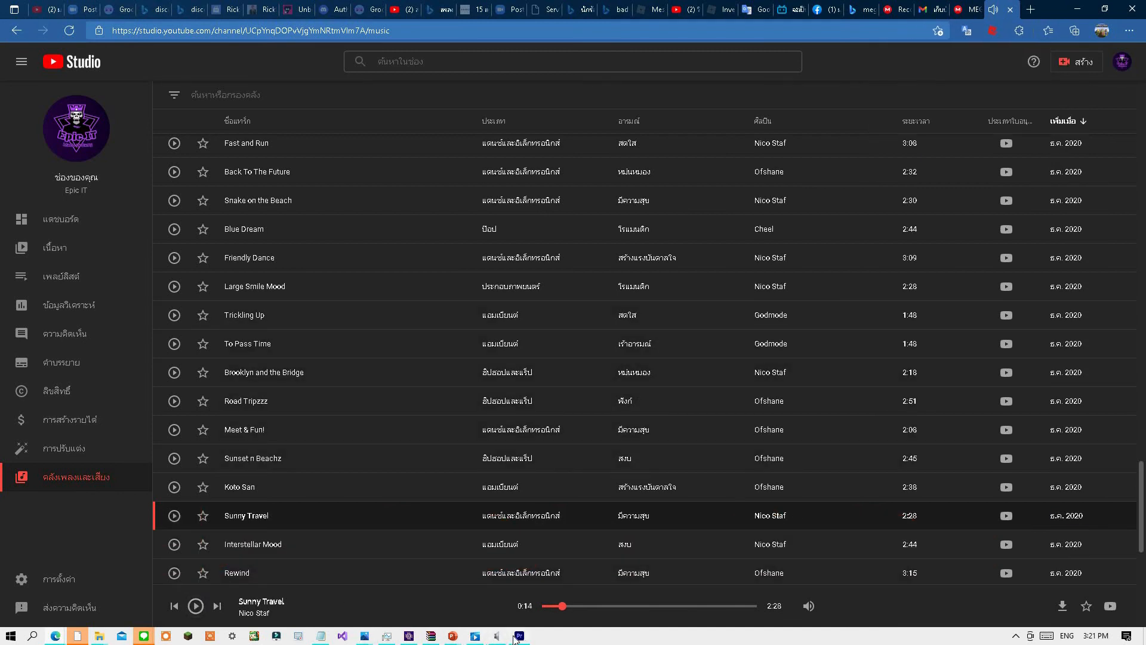
Switch back to Premiere Pro and bring Sunny Travel - Nico Staf.mp3 from the Downloads folder onto the timeline's audio track at the sequence start.
click(519, 636)
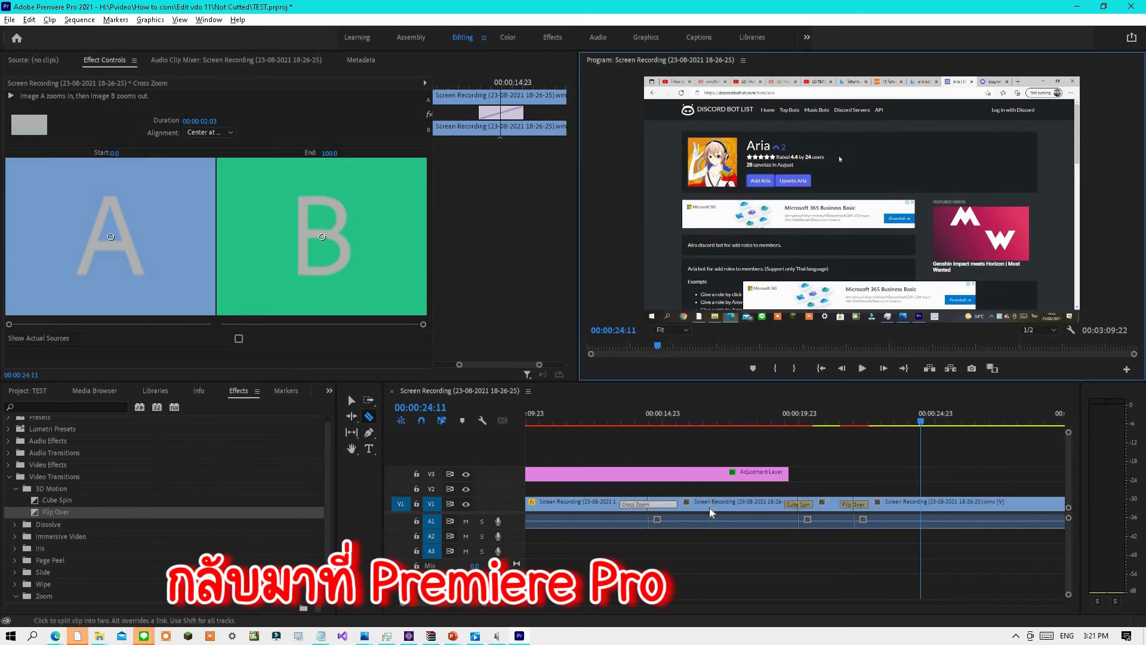
scroll(709, 510, down, 6)
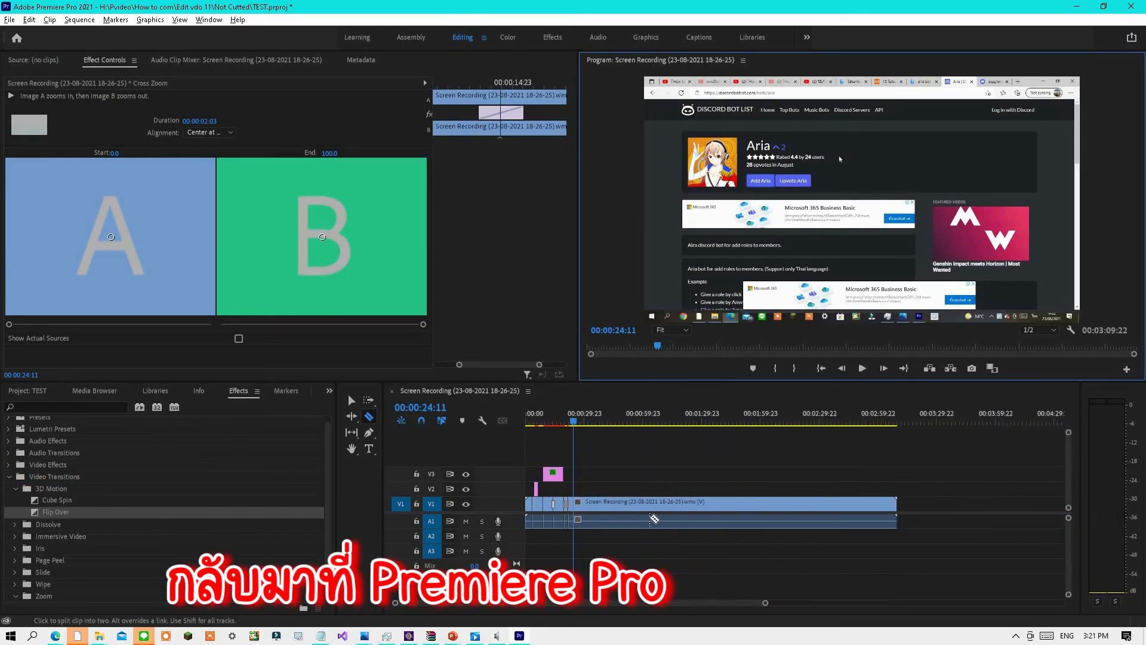
scroll(655, 518, down, 4)
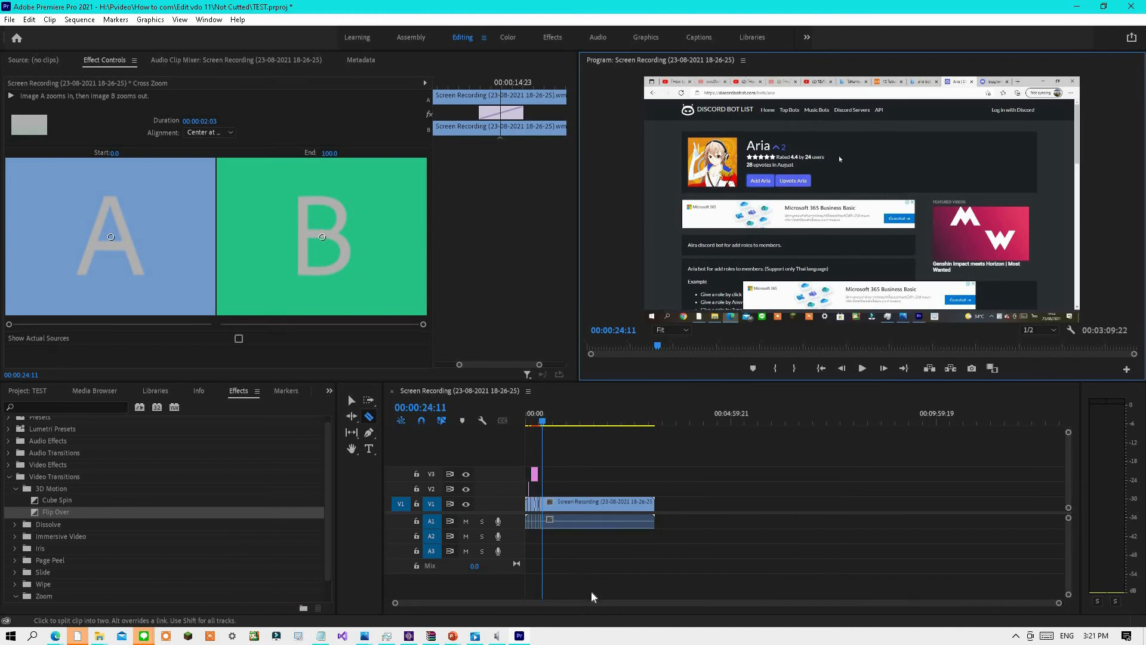
click(566, 607)
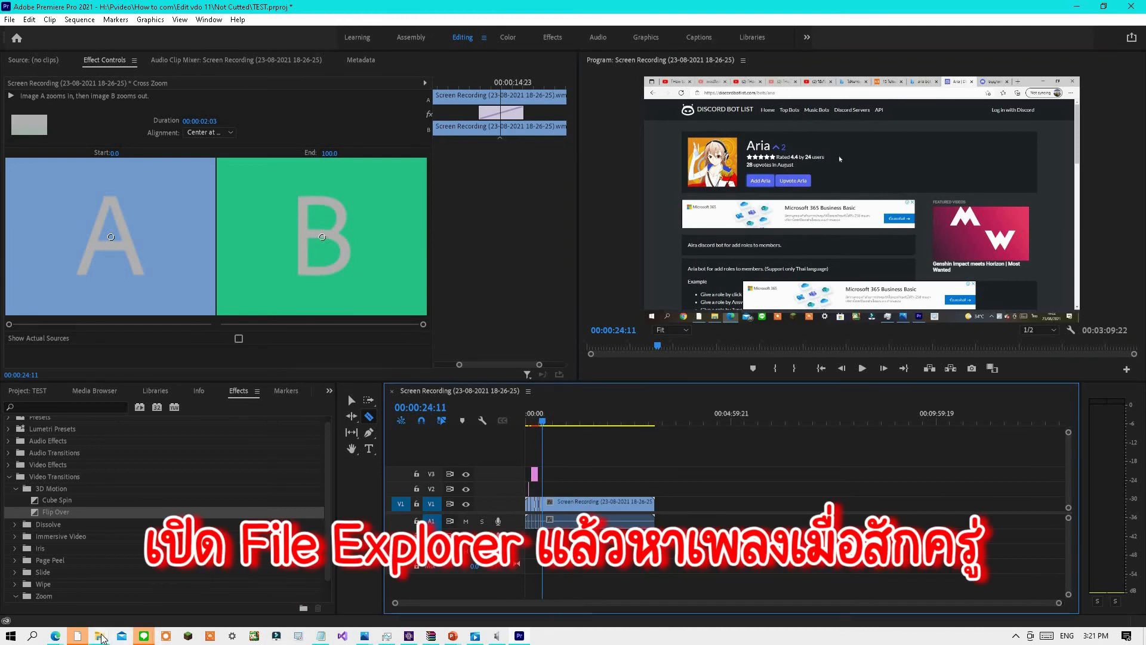
click(99, 636)
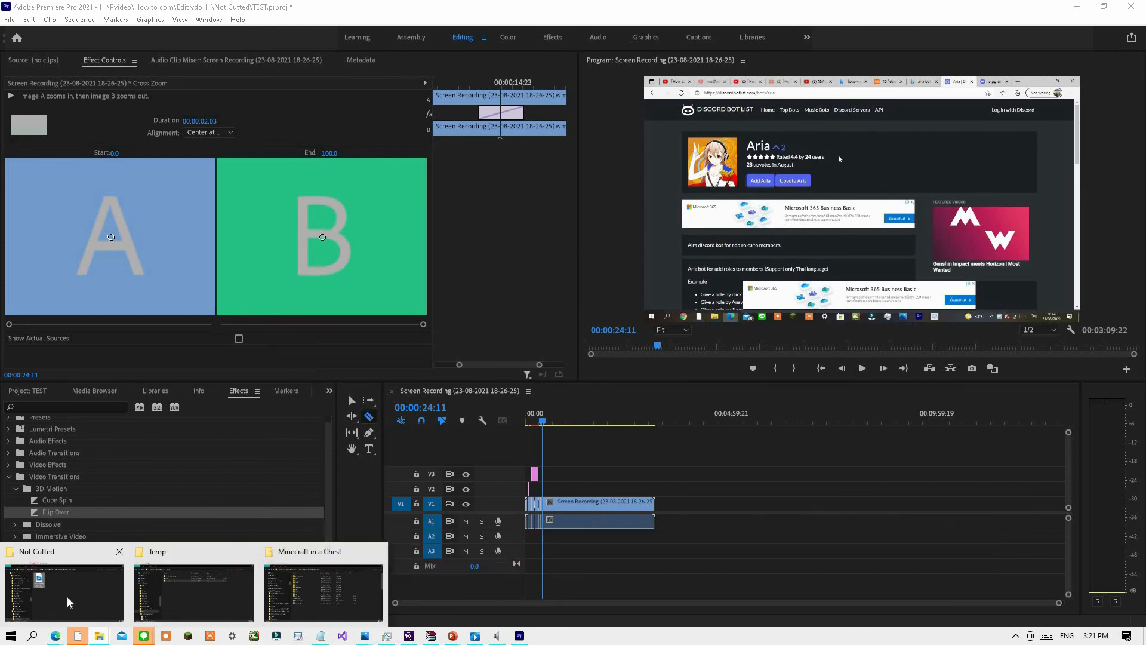
click(93, 603)
scroll(385, 349, up, 2)
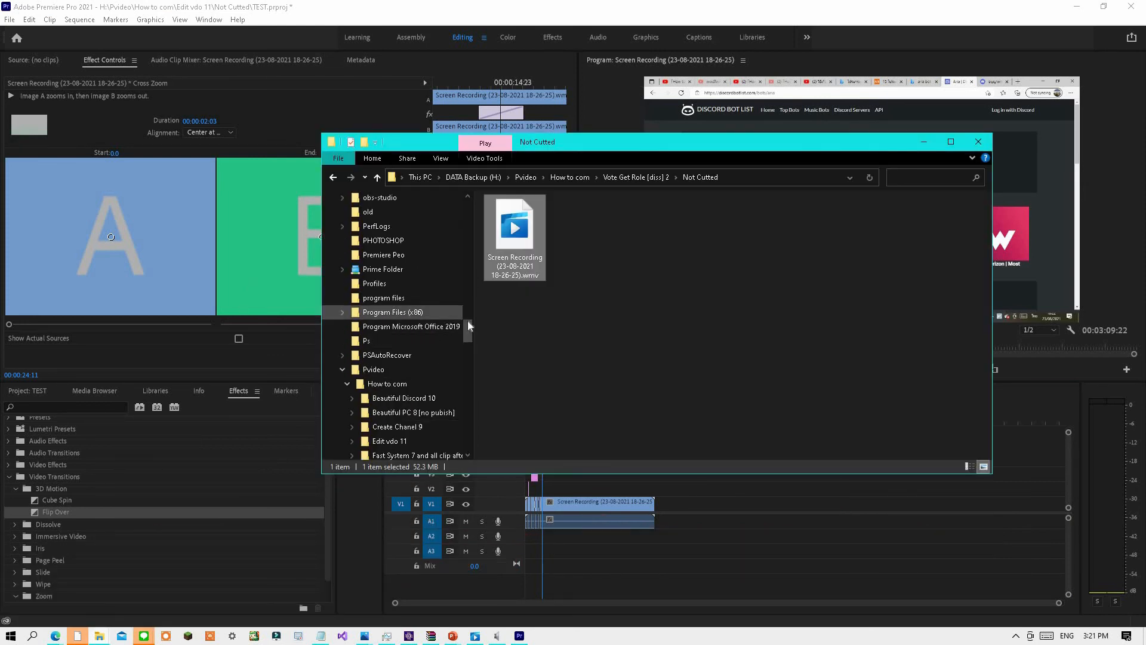
drag(469, 323, 451, 239)
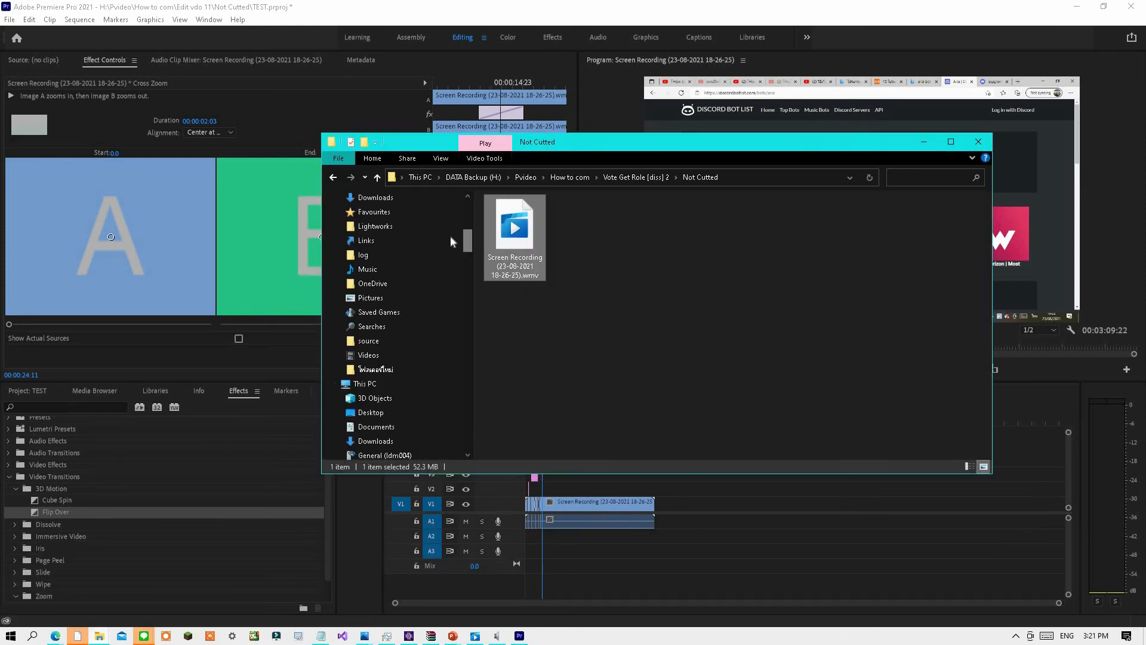
click(452, 200)
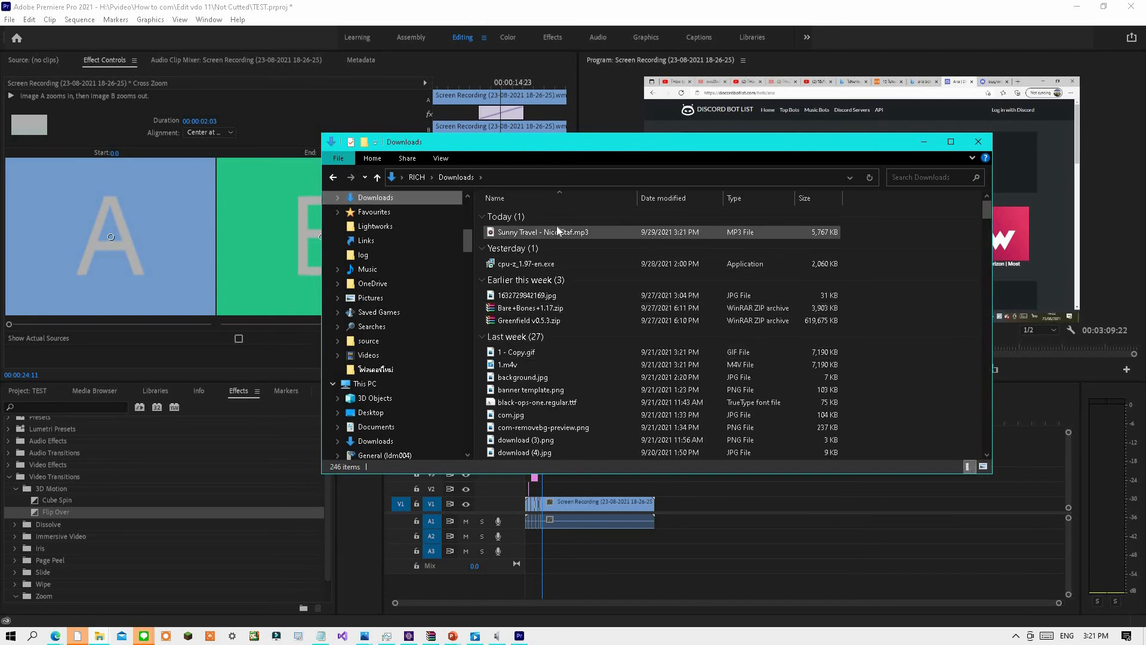
drag(519, 233, 524, 532)
click(728, 536)
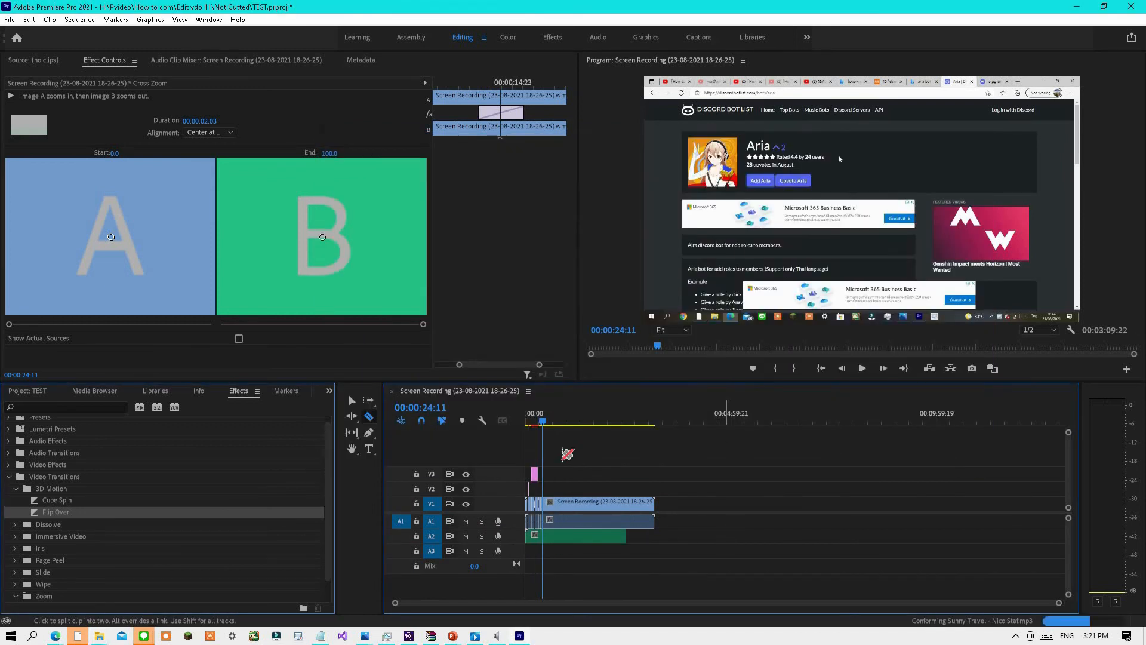
Play the sequence from the start to preview the added music.
drag(542, 421, 528, 422)
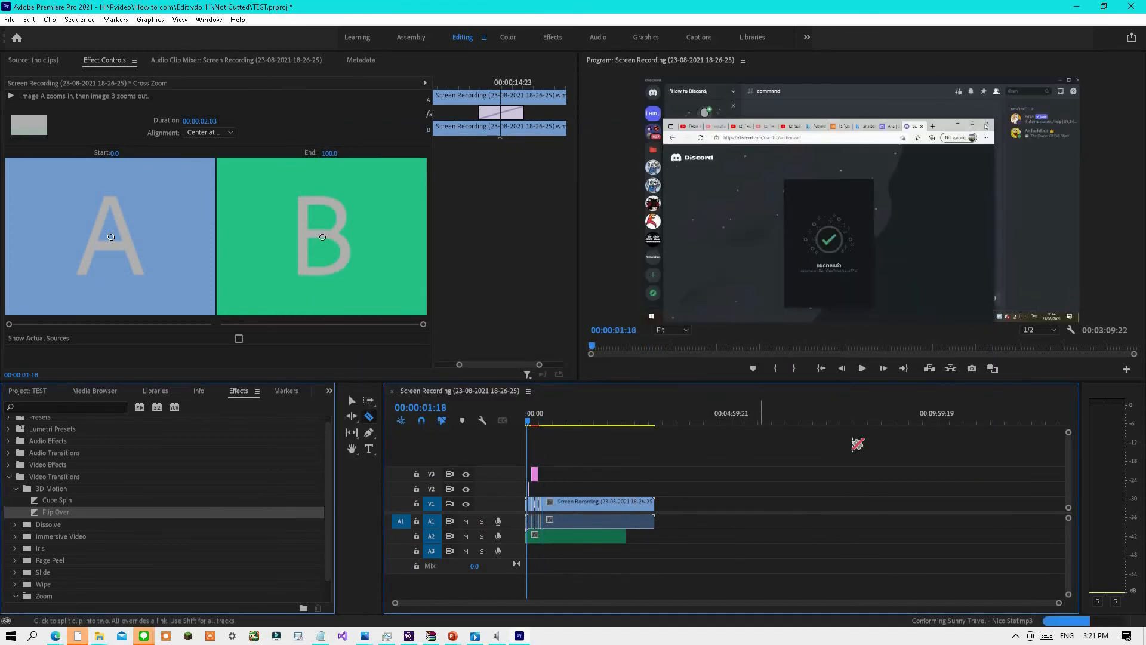
click(862, 368)
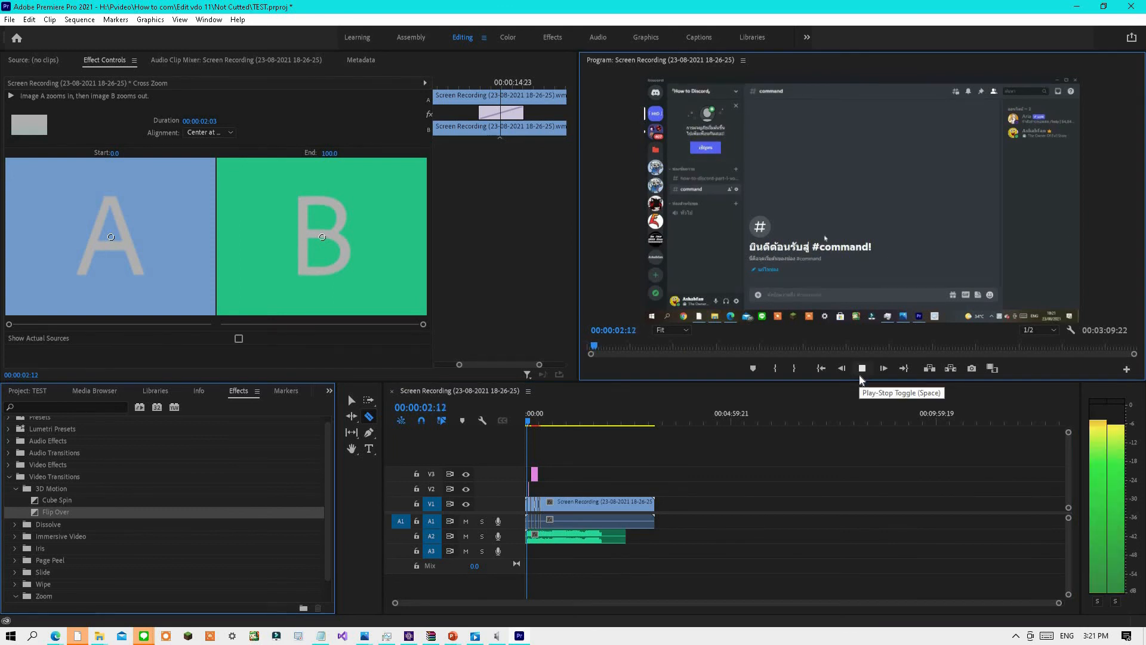
click(868, 370)
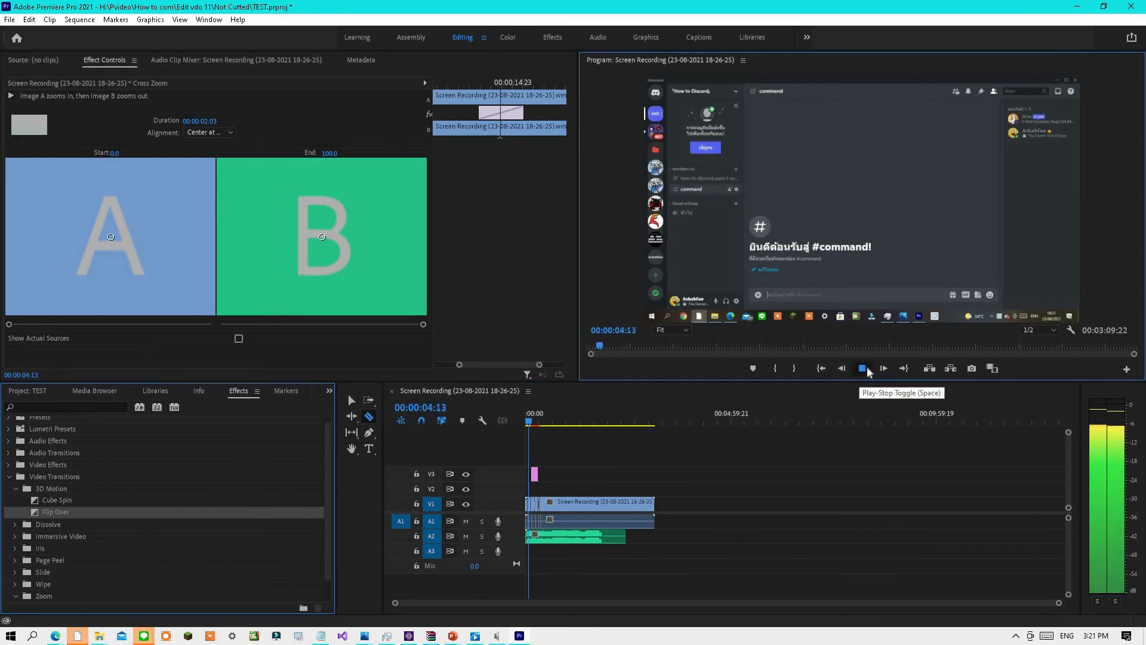
Move the music clip onto track A1, add a second copy of Sunny Travel after it, and trim it to the video's end.
click(351, 400)
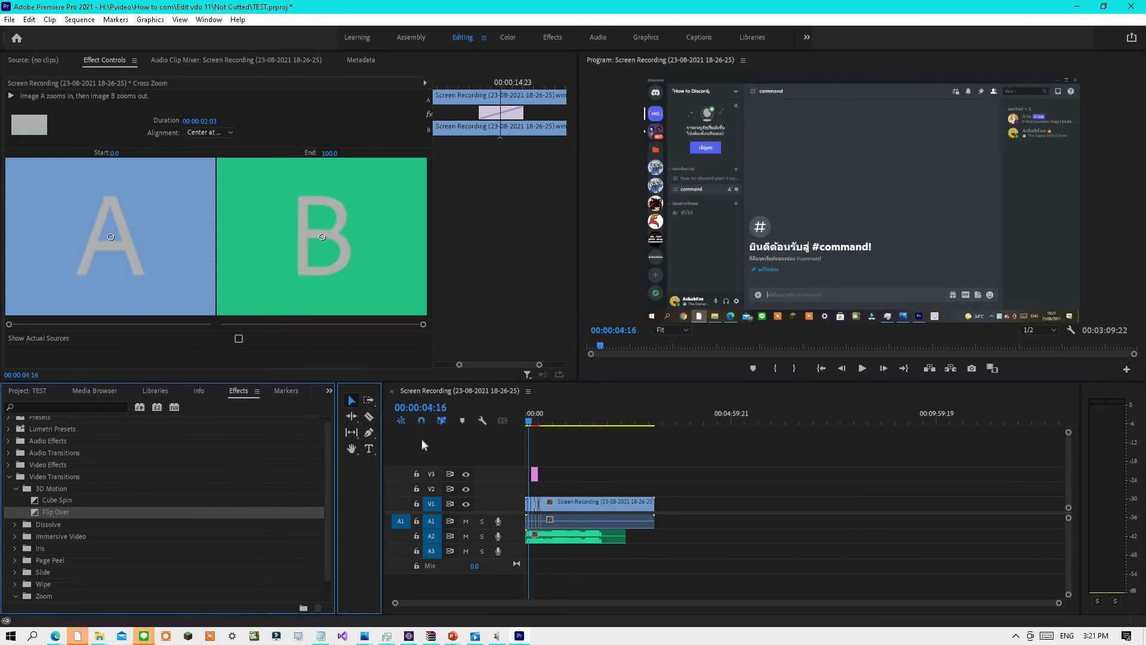
drag(595, 540, 569, 526)
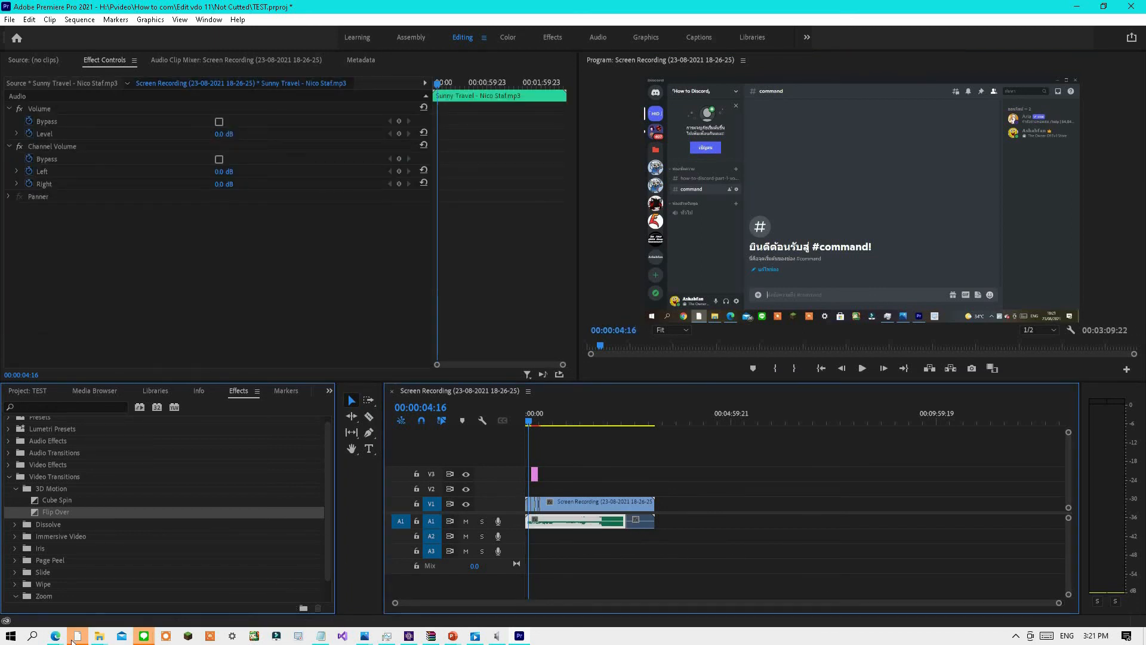
mouse_move(103, 639)
click(69, 588)
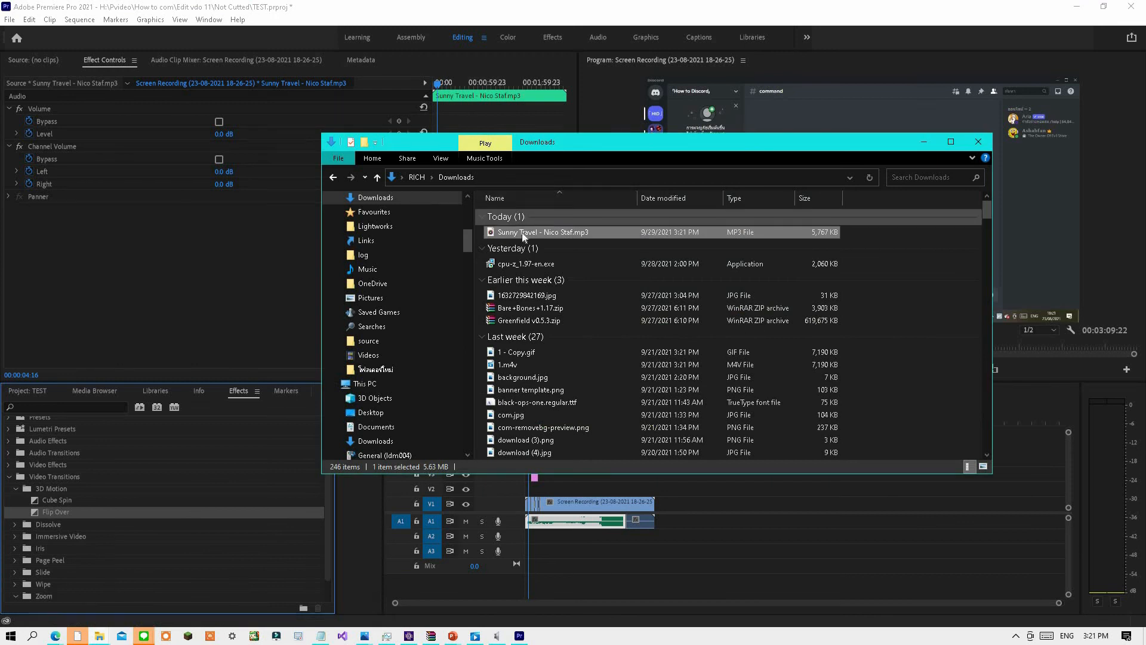
drag(519, 242, 633, 518)
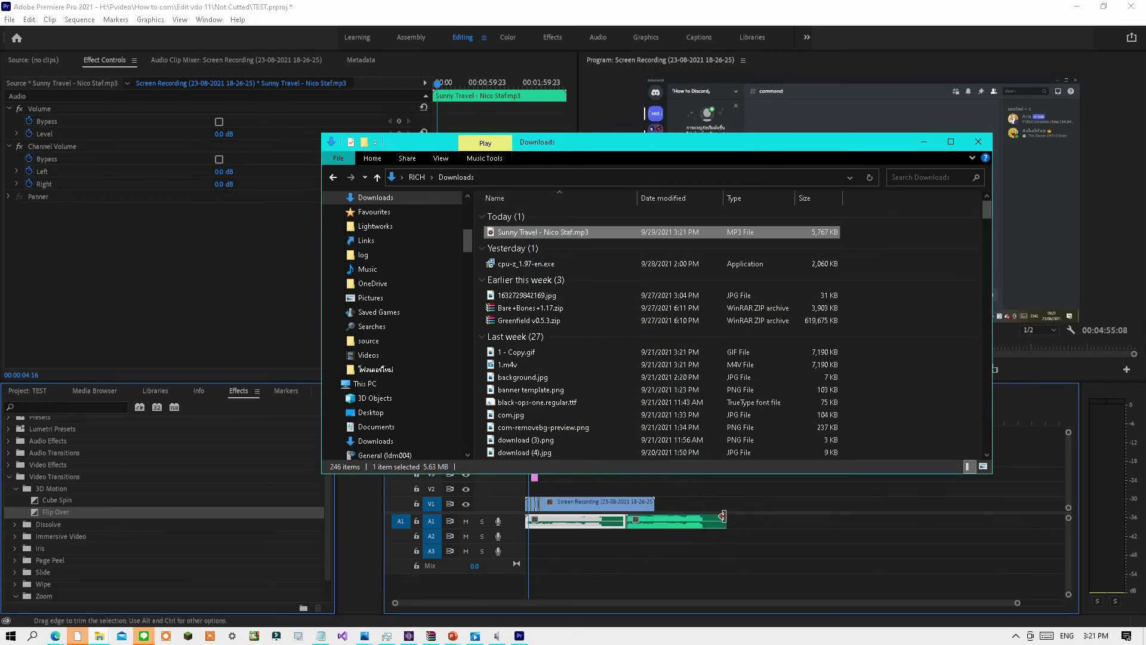
drag(720, 517, 655, 528)
Play the sequence and scrub the playhead to its end to check the music.
click(861, 368)
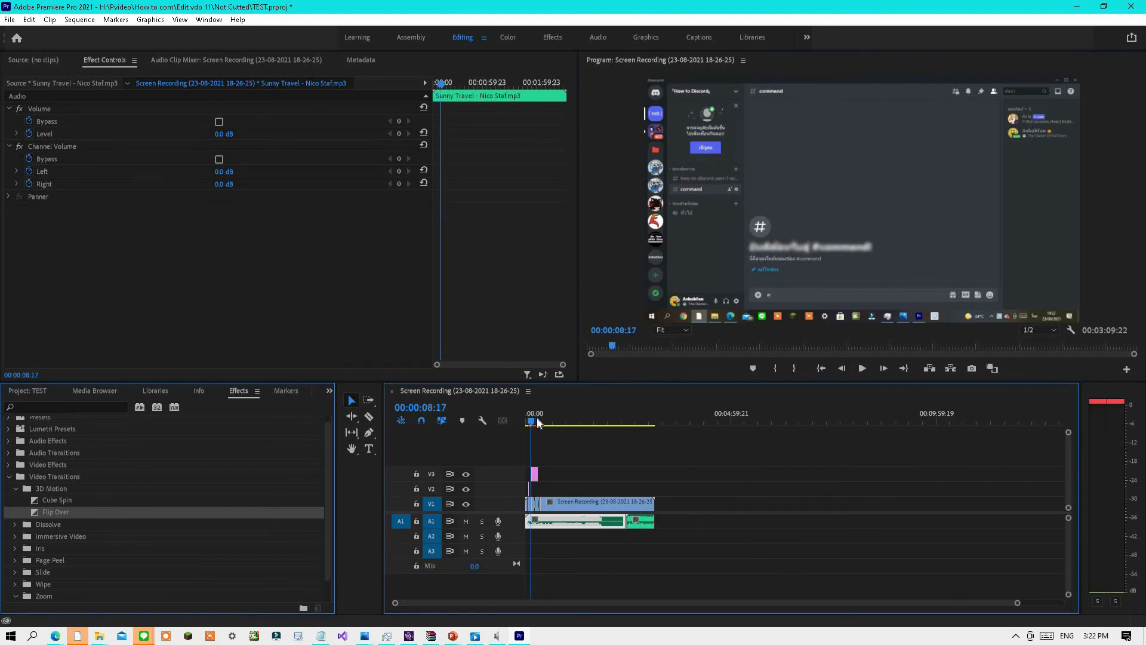
drag(535, 421, 790, 421)
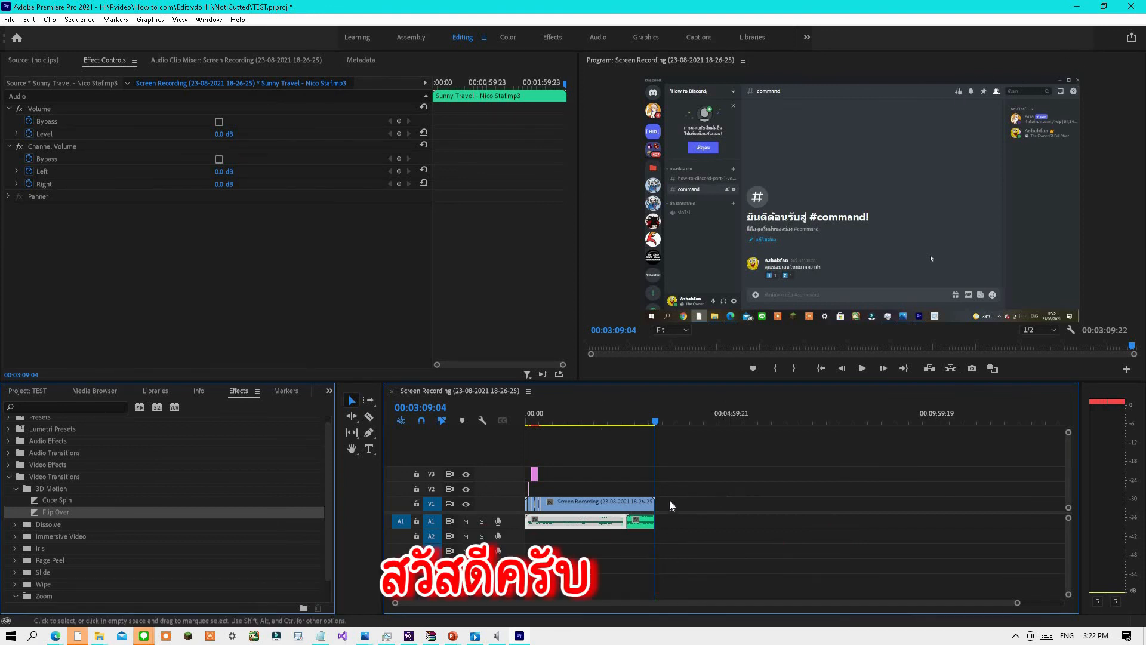
scroll(537, 515, up, 4)
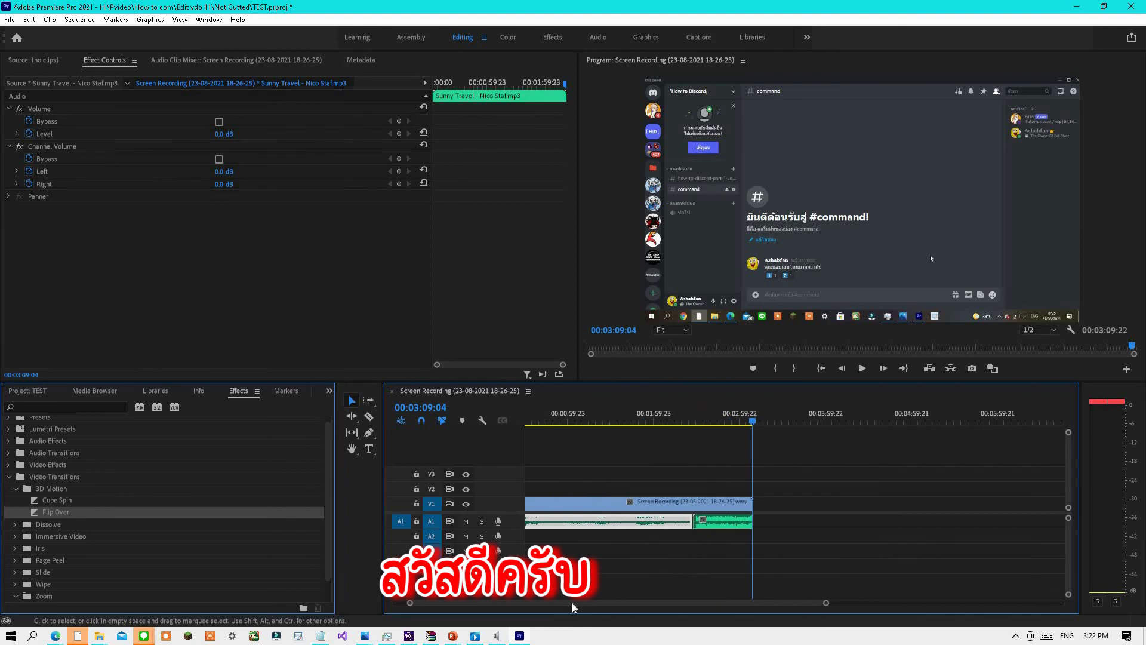